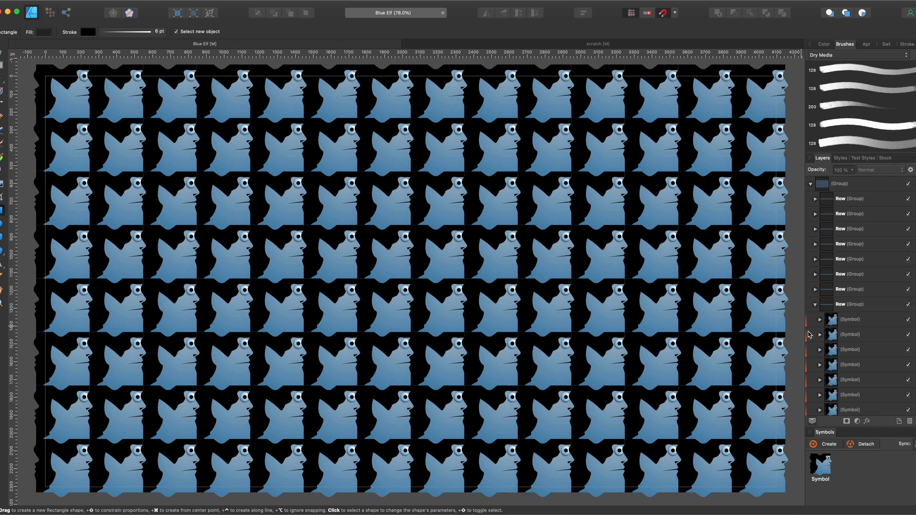
Step: Select the expanded symbol in the lowest Row group, the first elf of the pattern's top row, and fit it to the view
{"action": "left_click", "coordinate": [816, 305]}
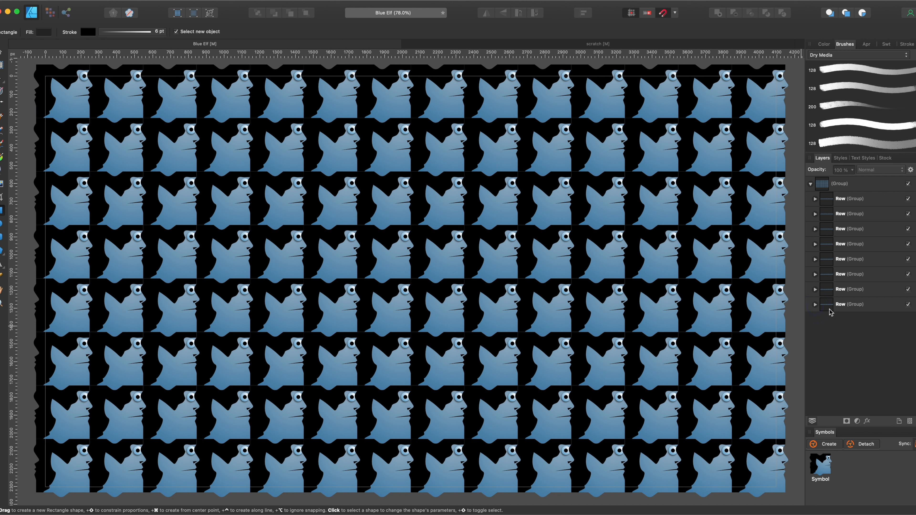
{"action": "left_click", "coordinate": [844, 305]}
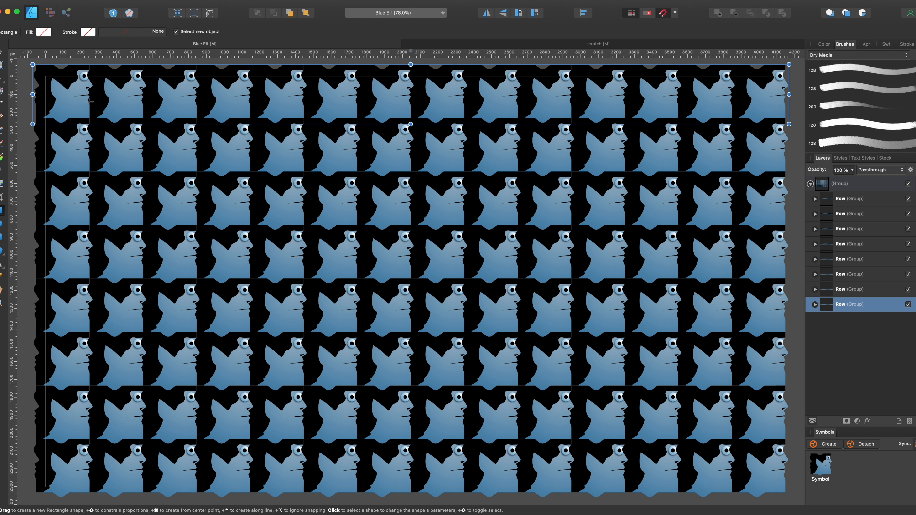
{"action": "left_click", "coordinate": [815, 304]}
{"action": "scroll", "coordinate": [842, 311], "scroll_direction": "down", "scroll_amount": 5}
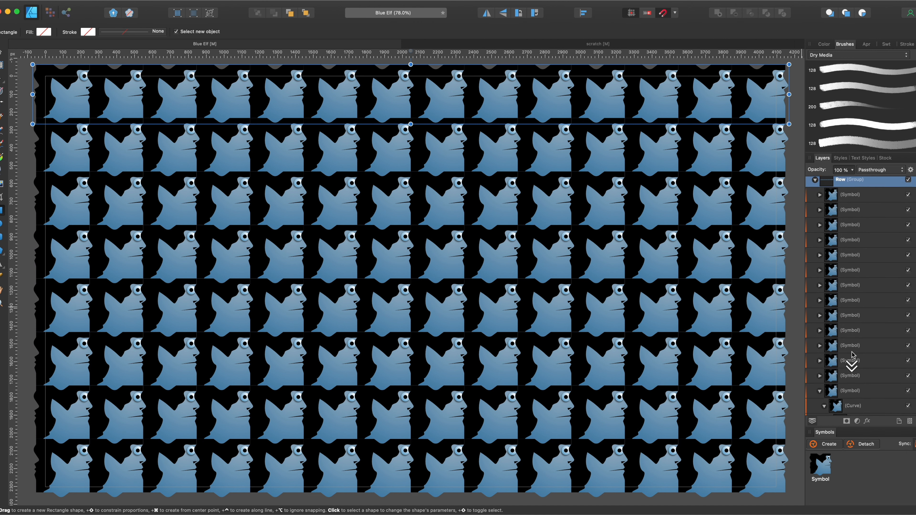
{"action": "scroll", "coordinate": [852, 354], "scroll_direction": "down", "scroll_amount": 4}
{"action": "left_click", "coordinate": [858, 320]}
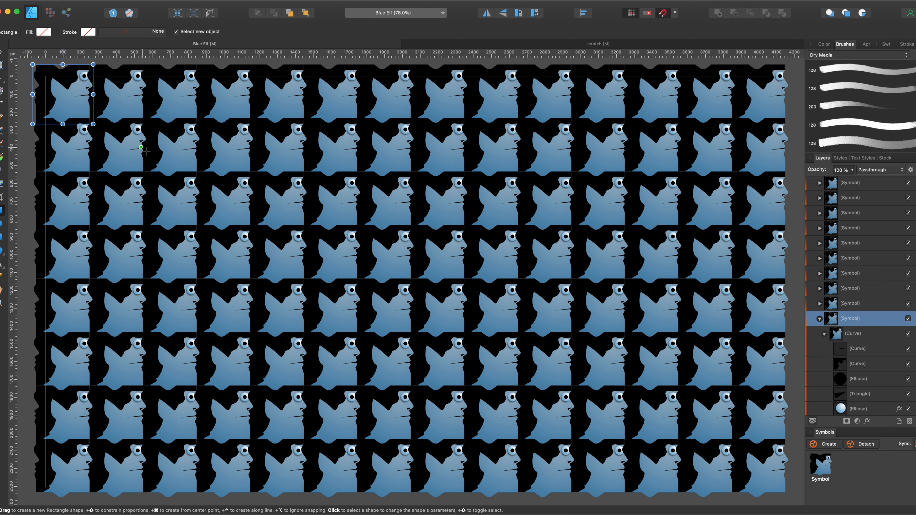
{"action": "left_click", "coordinate": [831, 320], "text": "alt"}
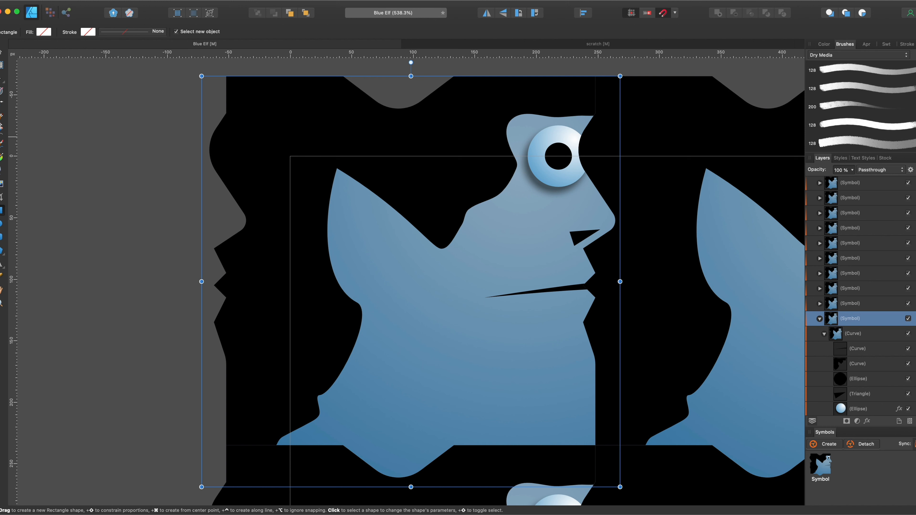
Step: Draw an open four-node curve with the Pen tool along the inside of the selected elf's ear
{"action": "left_click", "coordinate": [2, 117]}
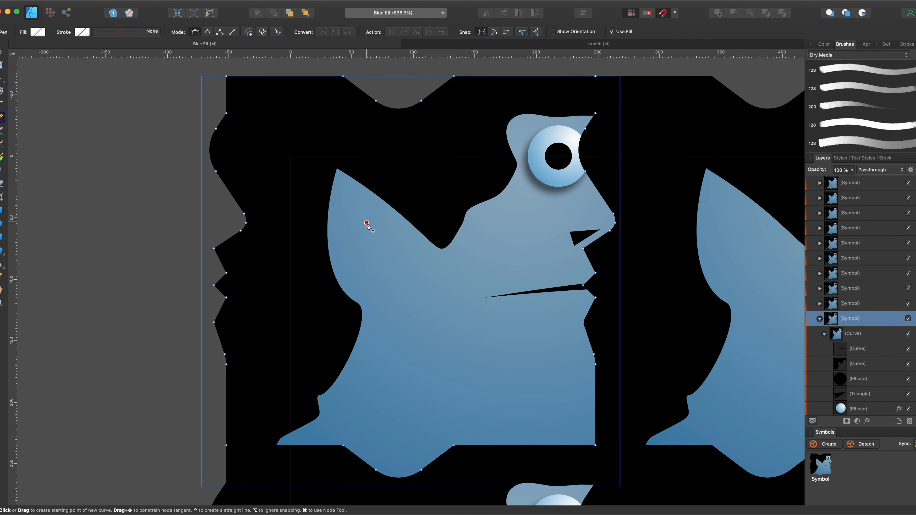
{"action": "left_click_drag", "start_coordinate": [415, 254], "coordinate": [431, 263]}
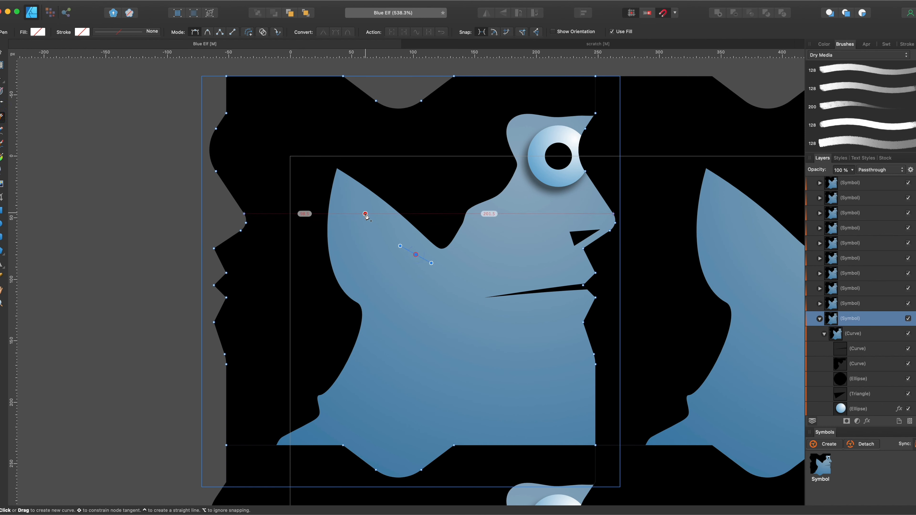
{"action": "left_click", "coordinate": [364, 214]}
{"action": "left_click_drag", "start_coordinate": [347, 195], "coordinate": [347, 206]}
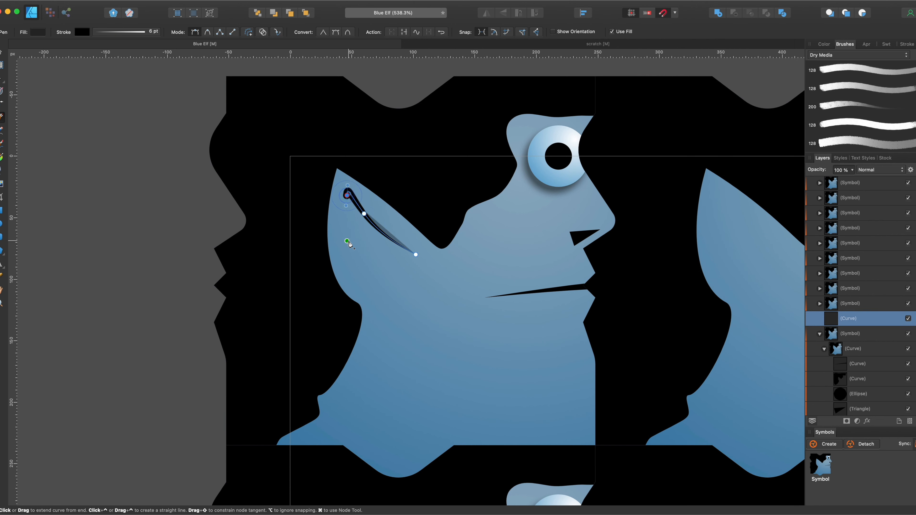
{"action": "left_click_drag", "start_coordinate": [356, 276], "coordinate": [379, 296]}
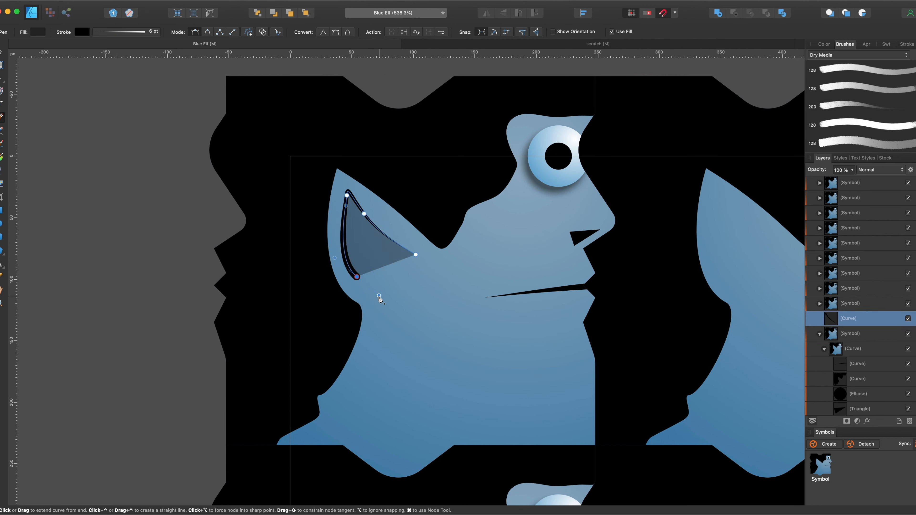
Step: Reshape the inner-ear curve with the Node tool, moving its lower end node down and bowing its back segment toward the ear's edge
{"action": "left_click", "coordinate": [4, 79]}
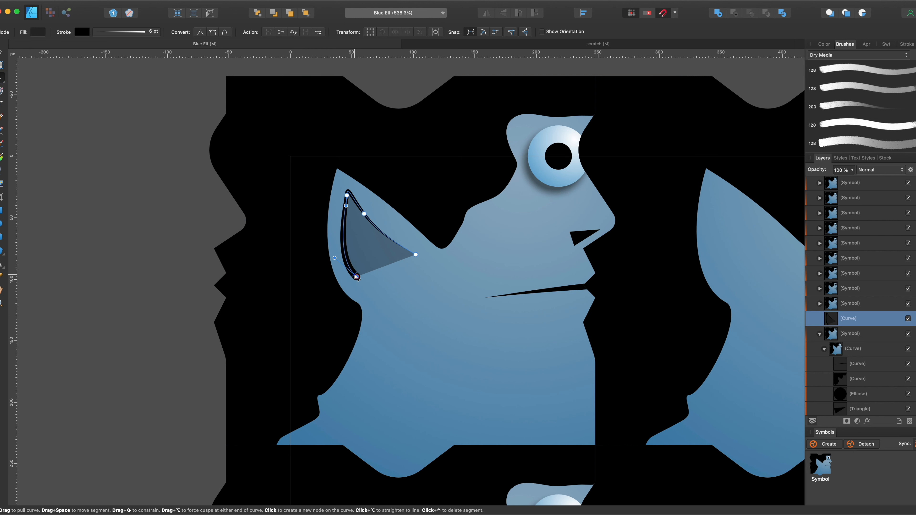
{"action": "left_click_drag", "start_coordinate": [355, 271], "coordinate": [346, 269]}
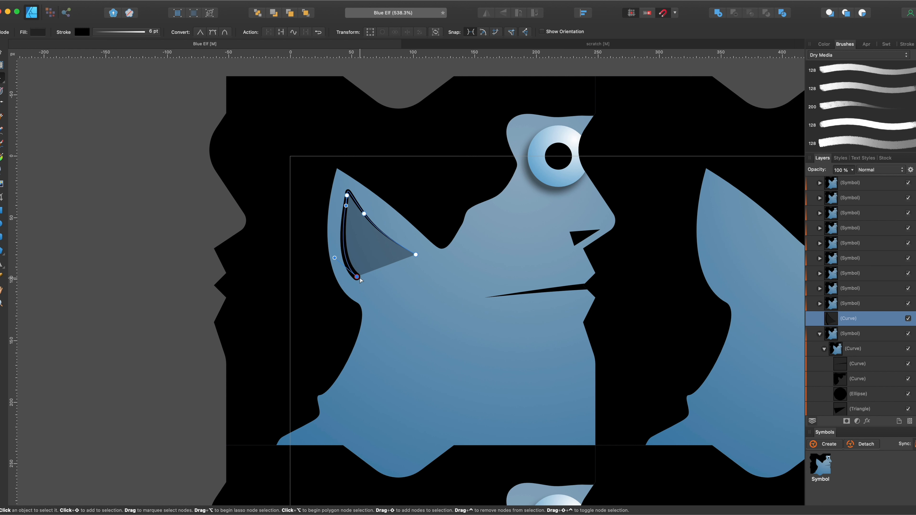
{"action": "left_click_drag", "start_coordinate": [360, 282], "coordinate": [372, 297]}
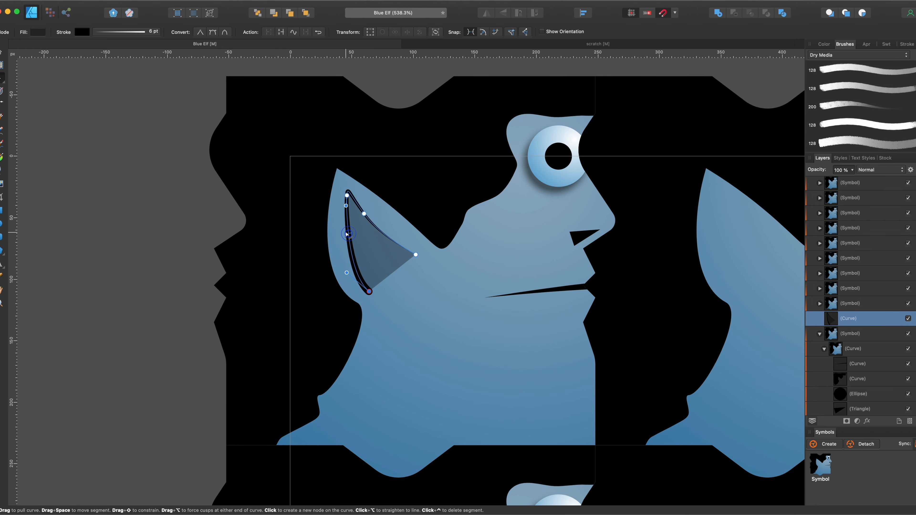
{"action": "left_click_drag", "start_coordinate": [349, 233], "coordinate": [342, 231]}
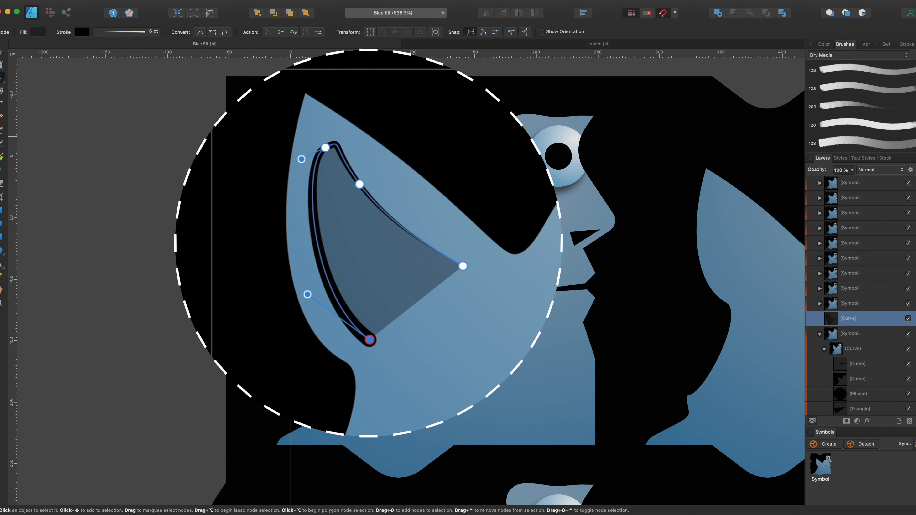
Step: Close the inner-ear curve, and break it at its bottom node
{"action": "left_click", "coordinate": [420, 298]}
{"action": "left_click", "coordinate": [281, 33]}
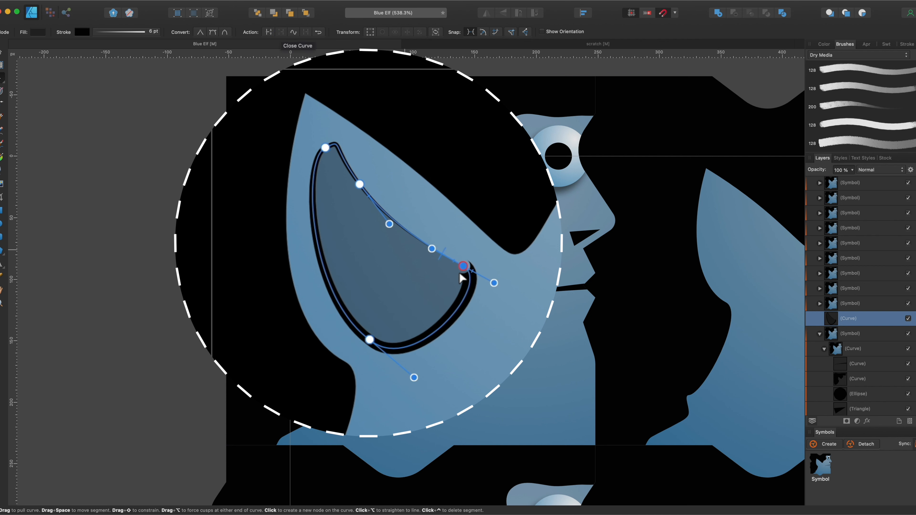
{"action": "left_click", "coordinate": [369, 340]}
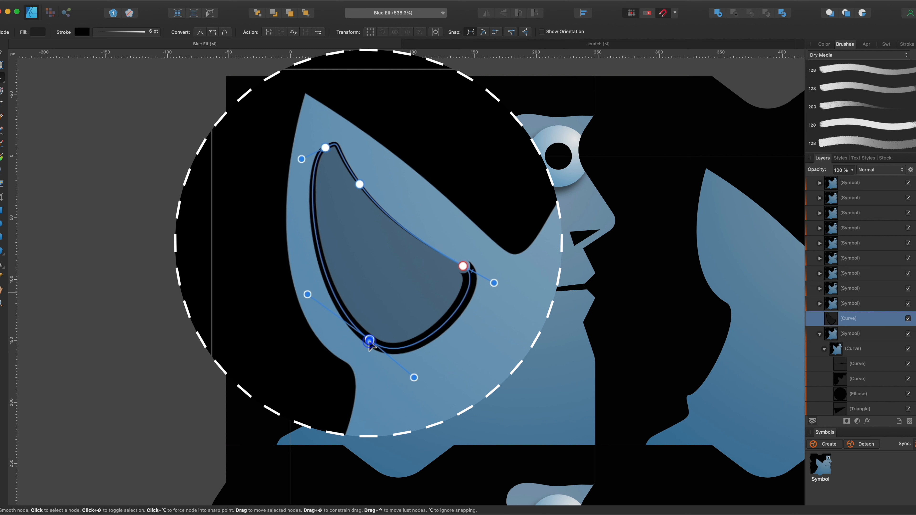
{"action": "left_click", "coordinate": [269, 32]}
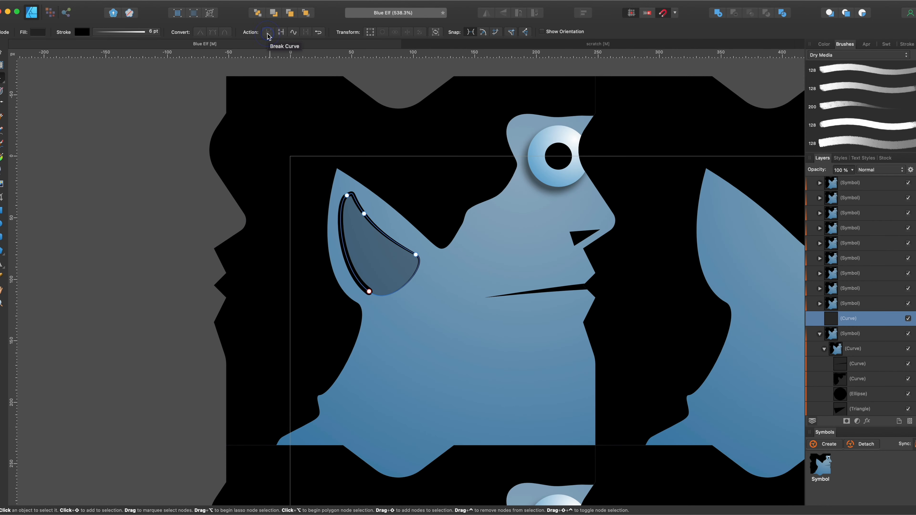
Step: Make the inner-ear curve's front corner node sharp and add two nodes on the lower segment, shaping an inward notch and a rounded lobe
{"action": "left_click", "coordinate": [410, 281]}
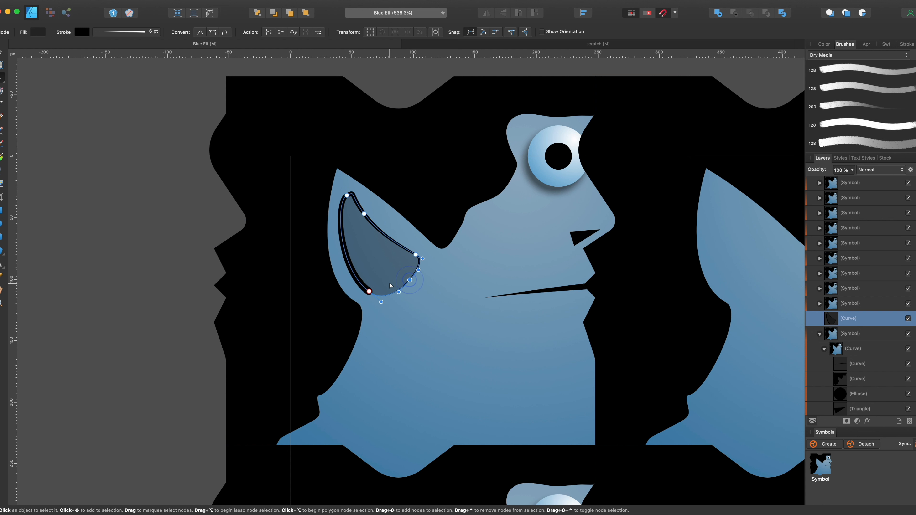
{"action": "left_click", "coordinate": [416, 255]}
{"action": "left_click", "coordinate": [200, 32]}
{"action": "left_click_drag", "start_coordinate": [410, 281], "coordinate": [378, 251]}
{"action": "left_click", "coordinate": [374, 270]}
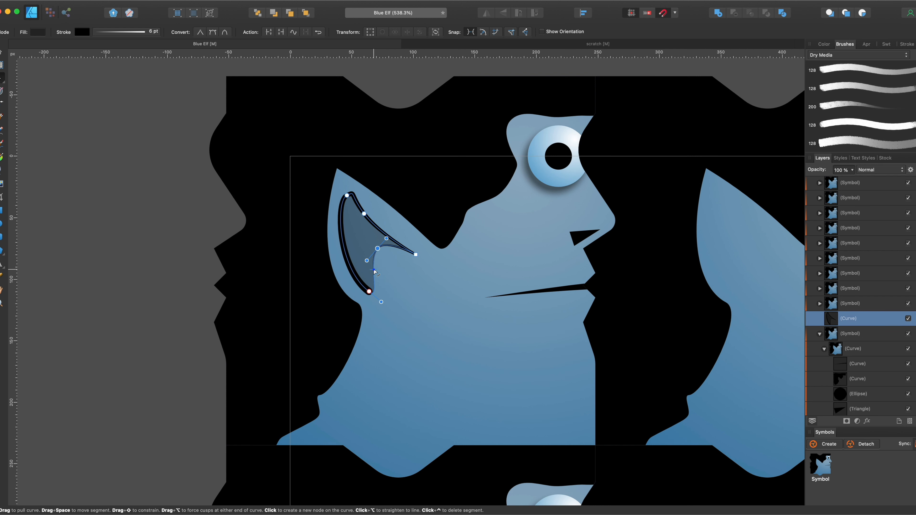
{"action": "mouse_move", "coordinate": [375, 274]}
{"action": "left_mouse_down"}
{"action": "mouse_move", "coordinate": [401, 261]}
{"action": "mouse_move", "coordinate": [374, 257]}
{"action": "mouse_move", "coordinate": [388, 280]}
{"action": "left_mouse_up"}
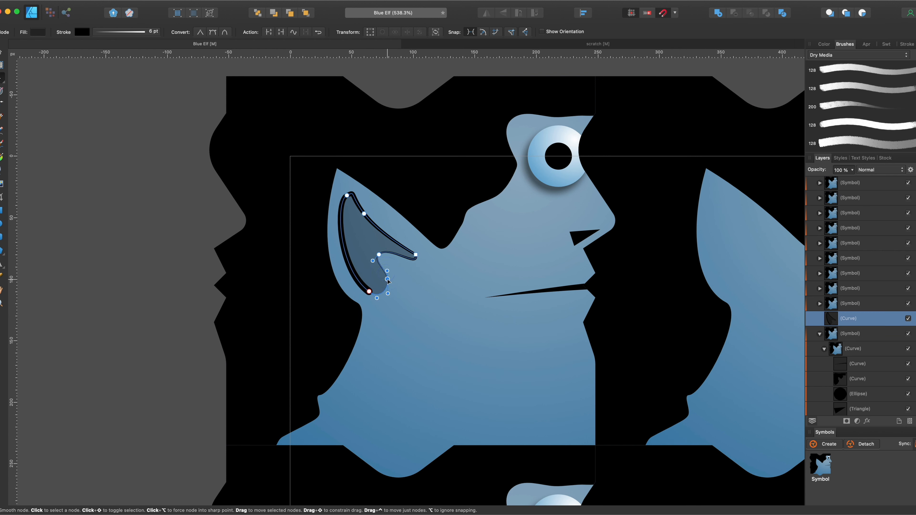
{"action": "left_click", "coordinate": [415, 258]}
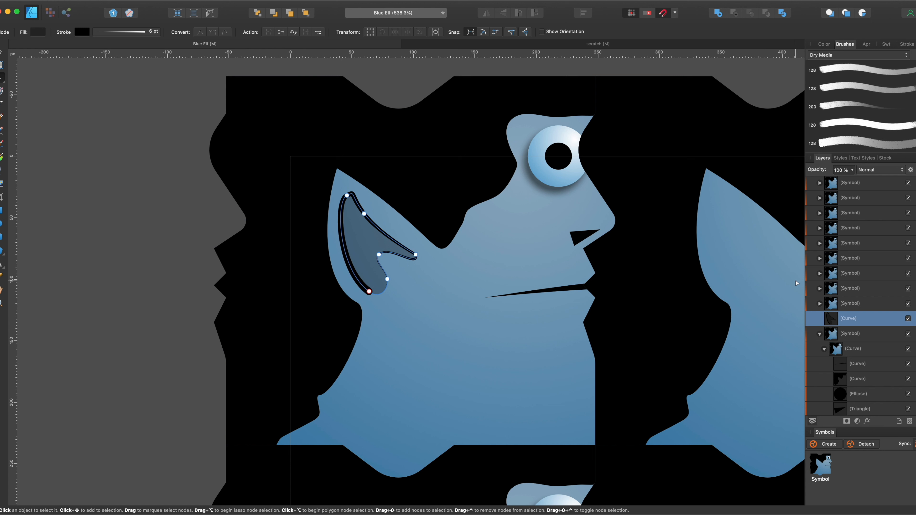
Step: Move the inner-ear curve inside the elf symbol in the layer stack so every instance gets it, and show the whole pattern
{"action": "left_click_drag", "start_coordinate": [848, 319], "coordinate": [845, 339]}
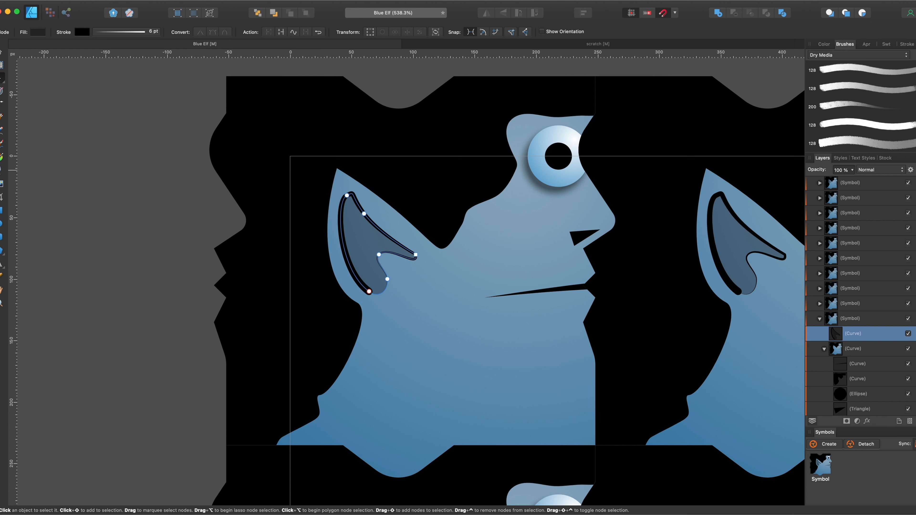
{"action": "left_click", "coordinate": [2, 54]}
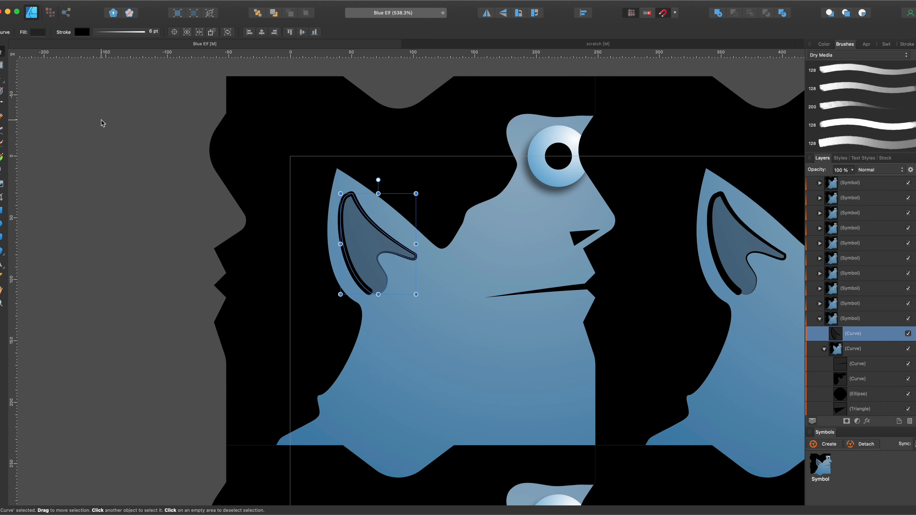
{"action": "key", "text": "super+0"}
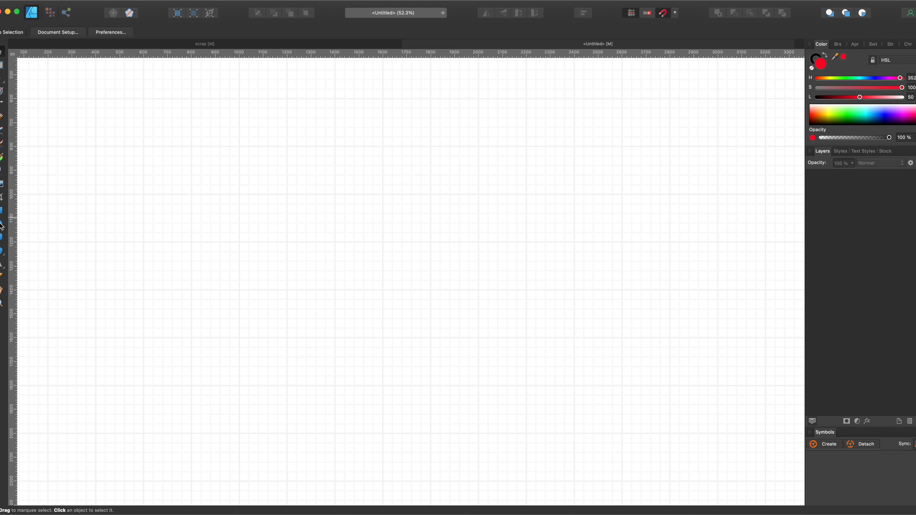
Step: In the empty untitled document, draw a red polygon about 800 px wide and set its number of sides to 6
{"action": "left_click", "coordinate": [2, 252]}
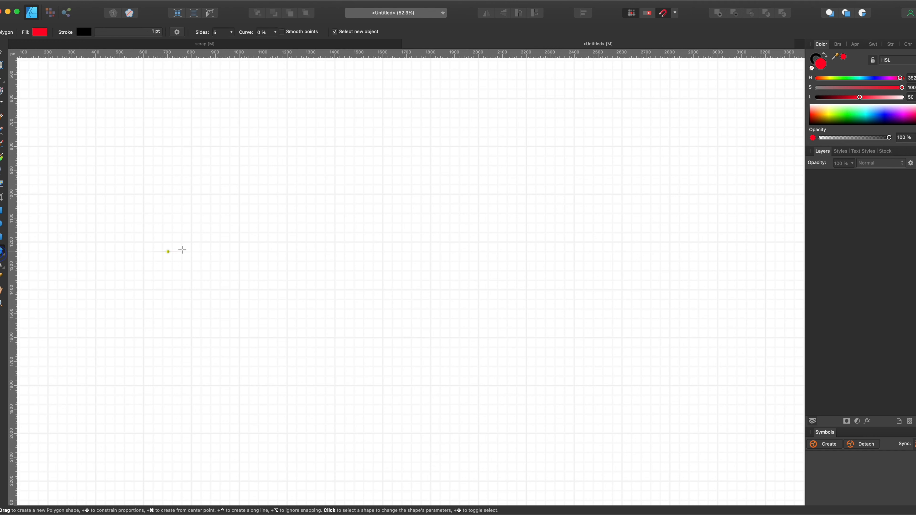
{"action": "left_click_drag", "start_coordinate": [268, 175], "coordinate": [462, 369]}
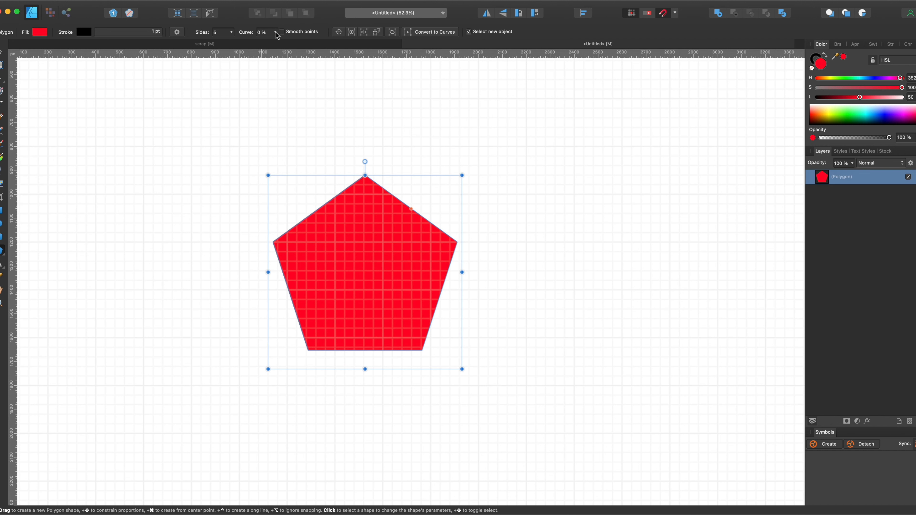
{"action": "left_click", "coordinate": [231, 32]}
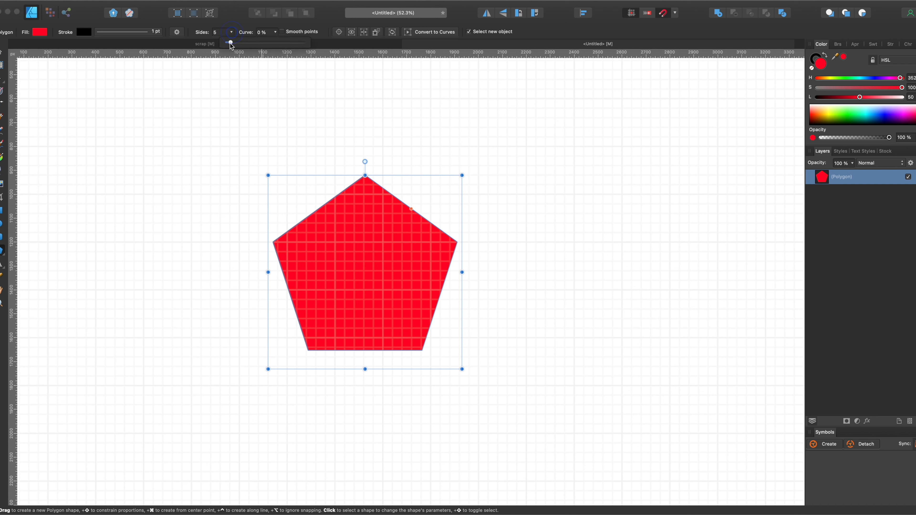
{"action": "left_click_drag", "start_coordinate": [231, 44], "coordinate": [232, 44]}
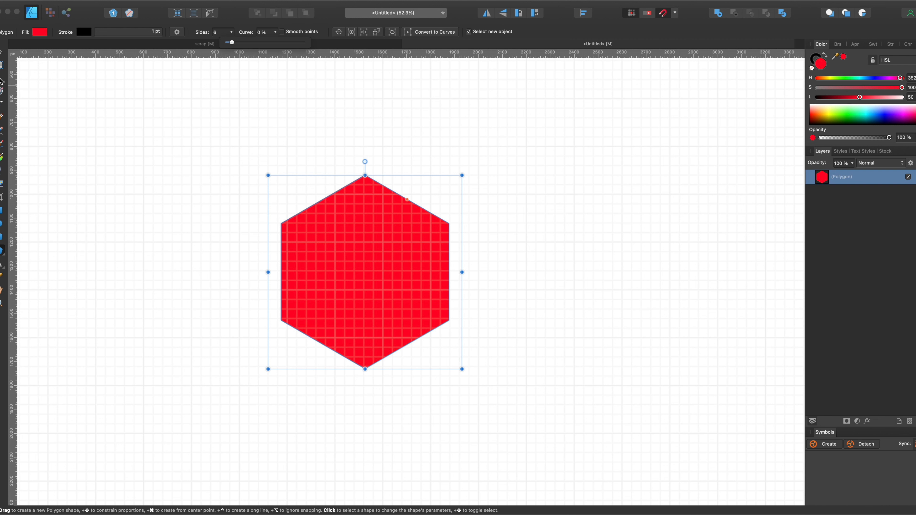
Step: Shift the red hexagon about 200 px to the right and convert it to curves
{"action": "key", "text": "v"}
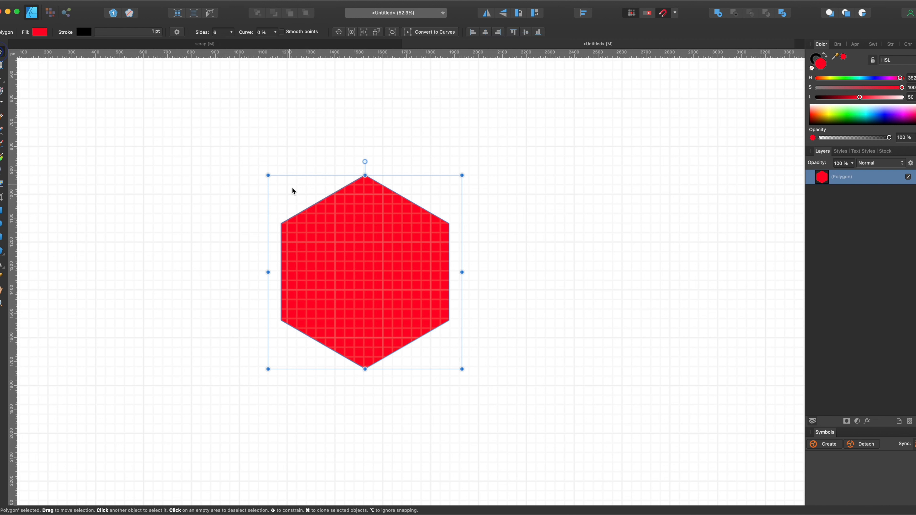
{"action": "left_click_drag", "start_coordinate": [347, 251], "coordinate": [393, 247]}
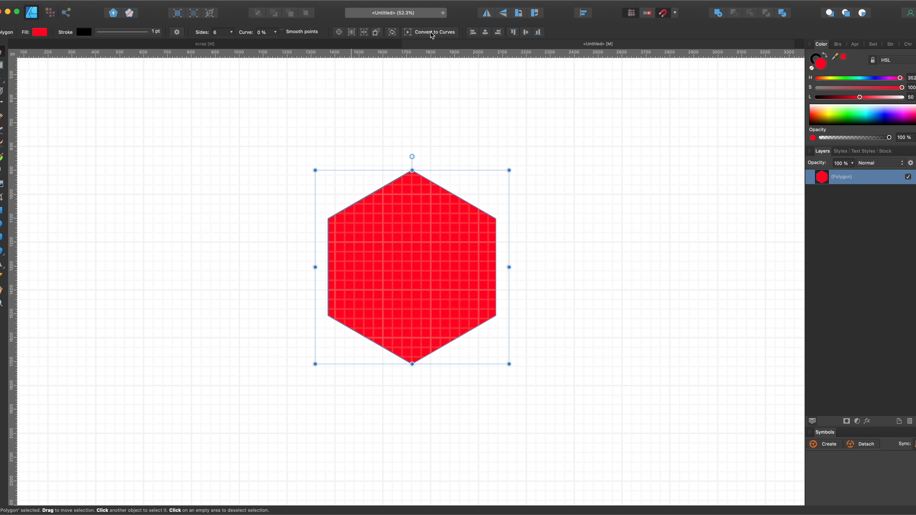
{"action": "left_click", "coordinate": [447, 35]}
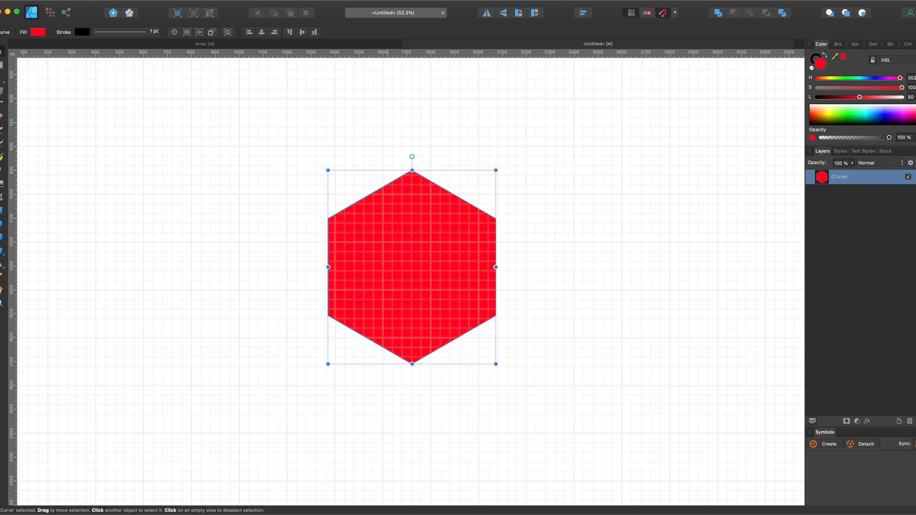
Step: Reshape the red hexagon by moving its upper and side nodes, forming an irregular star-like shape with inward notches on two opposite sides
{"action": "left_click", "coordinate": [1, 80]}
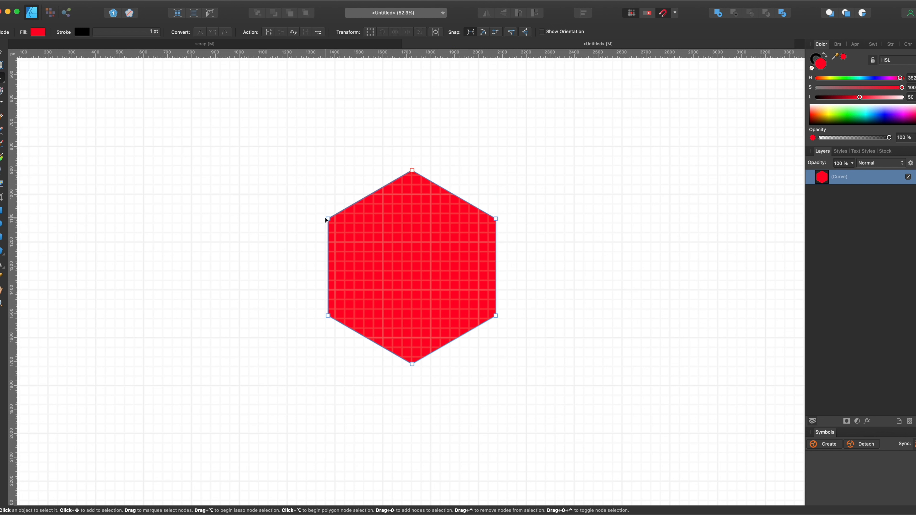
{"action": "left_click_drag", "start_coordinate": [326, 222], "coordinate": [255, 199]}
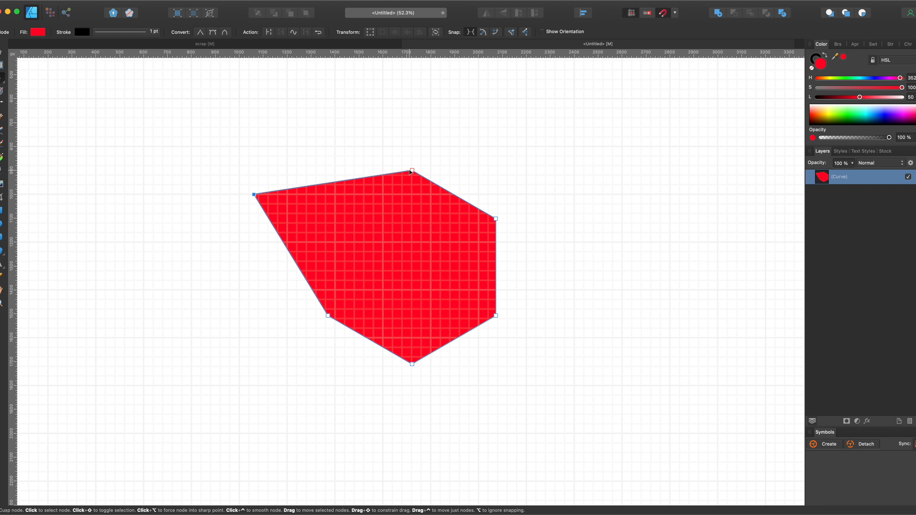
{"action": "left_click_drag", "start_coordinate": [413, 172], "coordinate": [427, 121]}
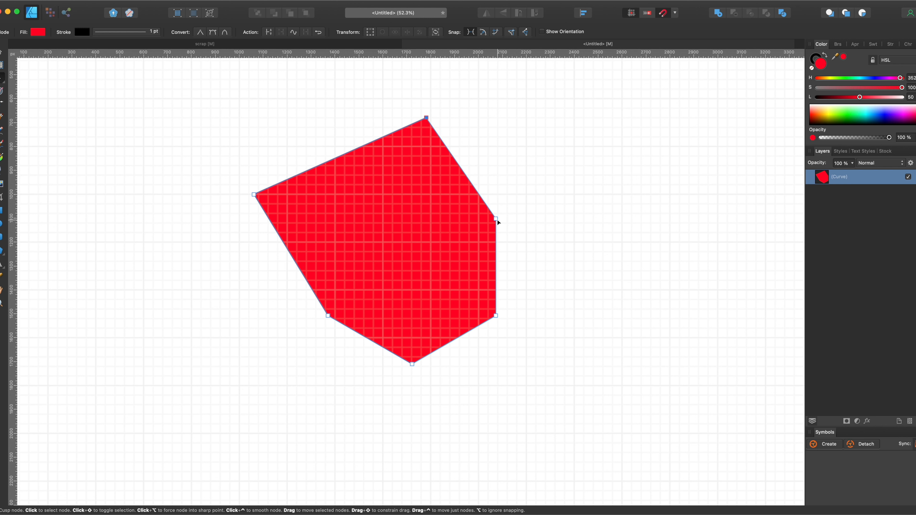
{"action": "left_click_drag", "start_coordinate": [496, 220], "coordinate": [445, 212]}
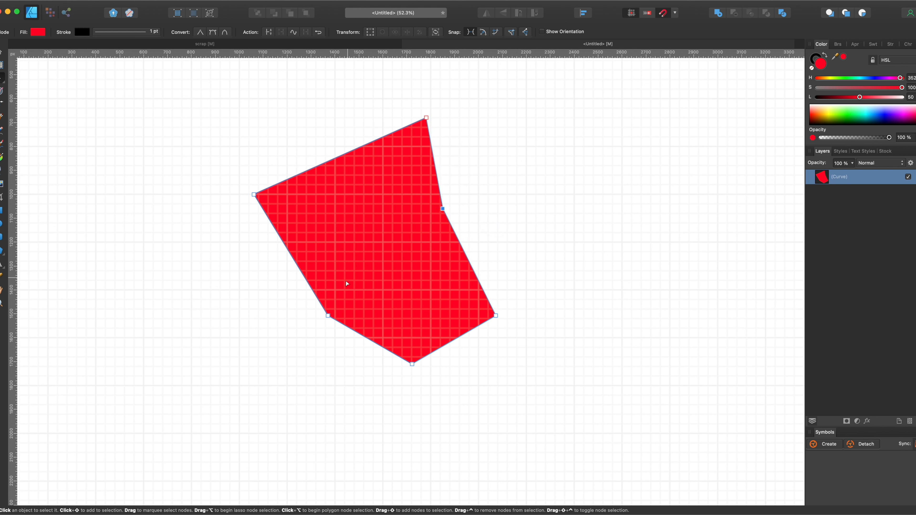
{"action": "left_click_drag", "start_coordinate": [328, 316], "coordinate": [316, 263]}
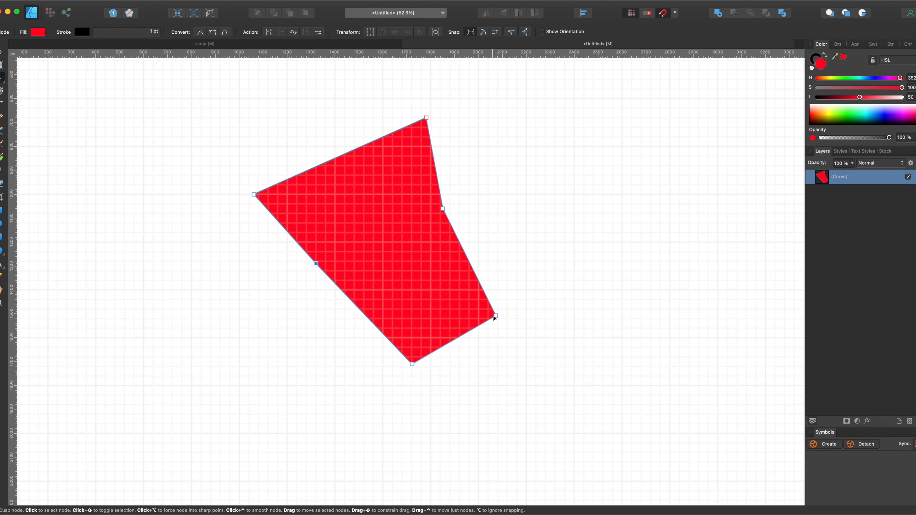
{"action": "left_click_drag", "start_coordinate": [496, 316], "coordinate": [524, 256]}
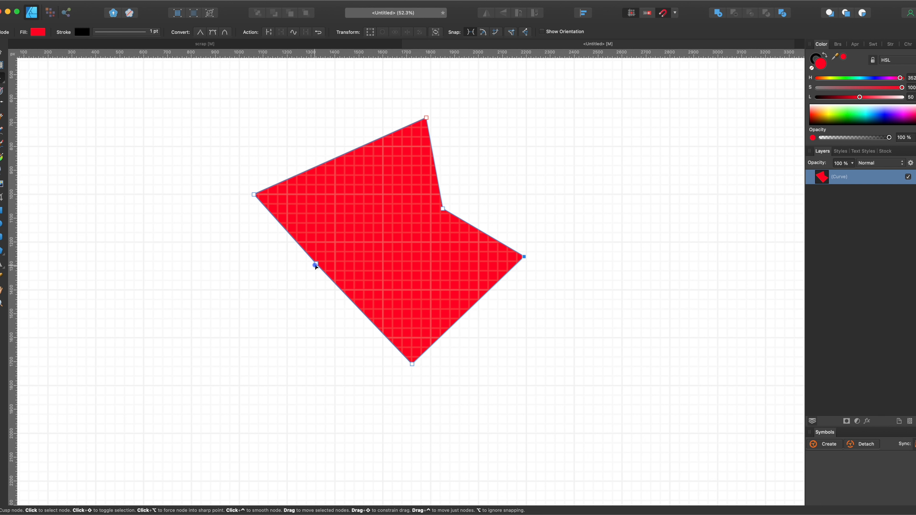
{"action": "left_click_drag", "start_coordinate": [316, 264], "coordinate": [348, 271]}
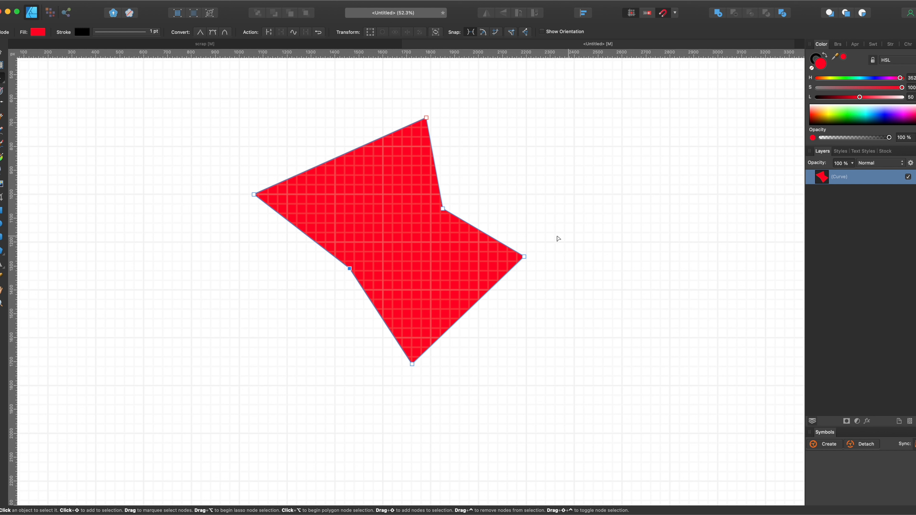
{"action": "key", "text": "super+j"}
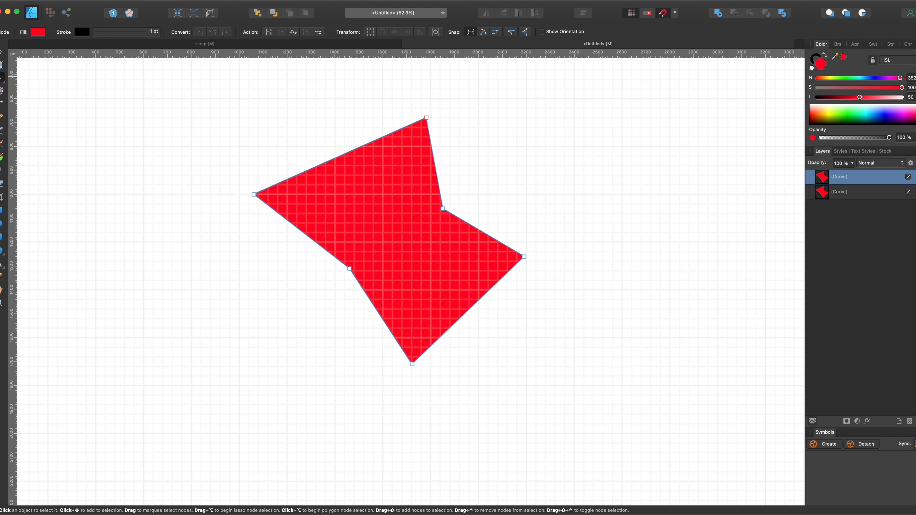
{"action": "left_click", "coordinate": [1, 56]}
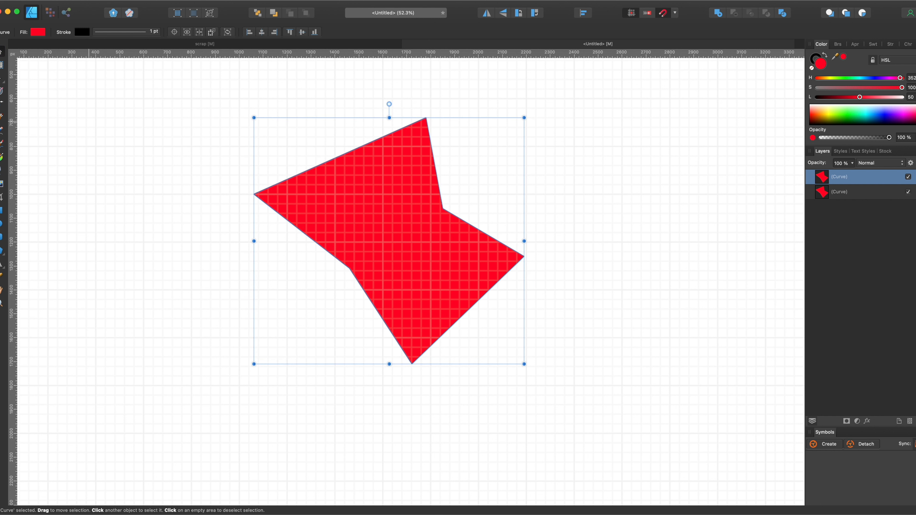
{"action": "left_click_drag", "start_coordinate": [324, 233], "coordinate": [509, 376]}
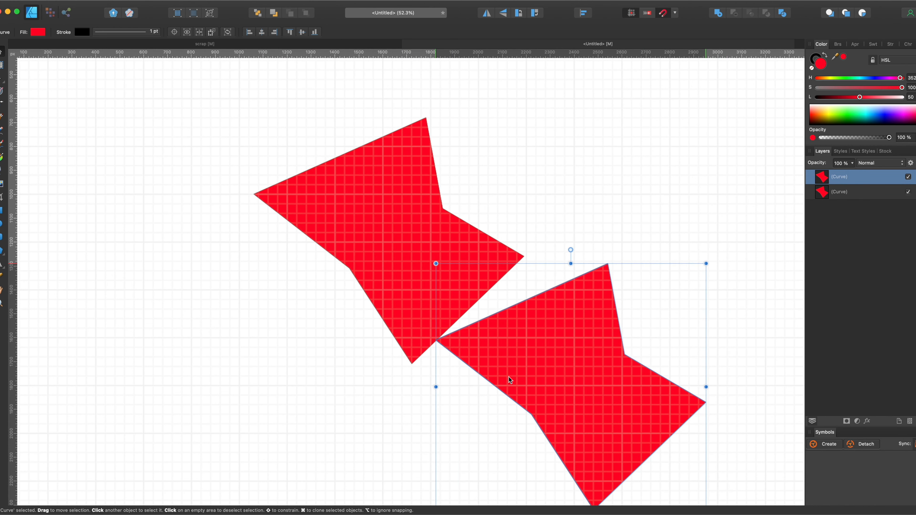
{"action": "key", "text": "Delete"}
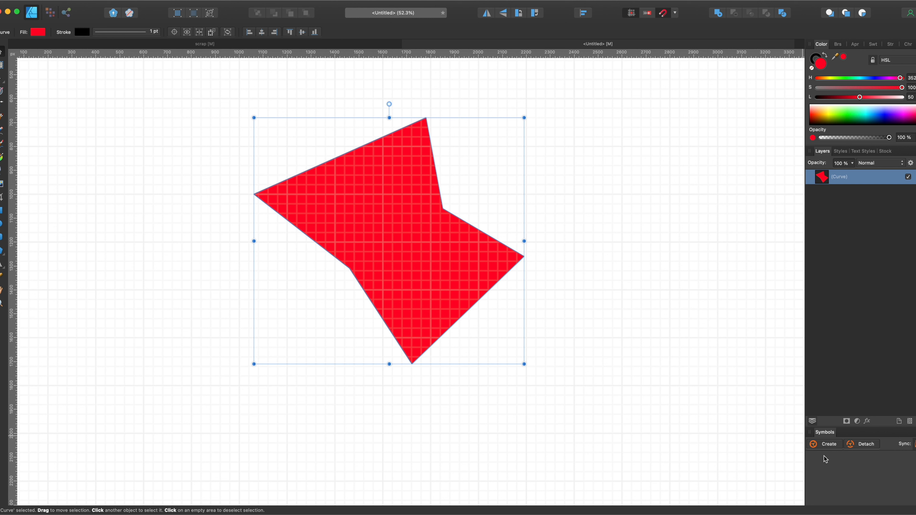
Step: Create a symbol from the reshaped red curve and place a second instance beside the original
{"action": "left_click", "coordinate": [829, 448]}
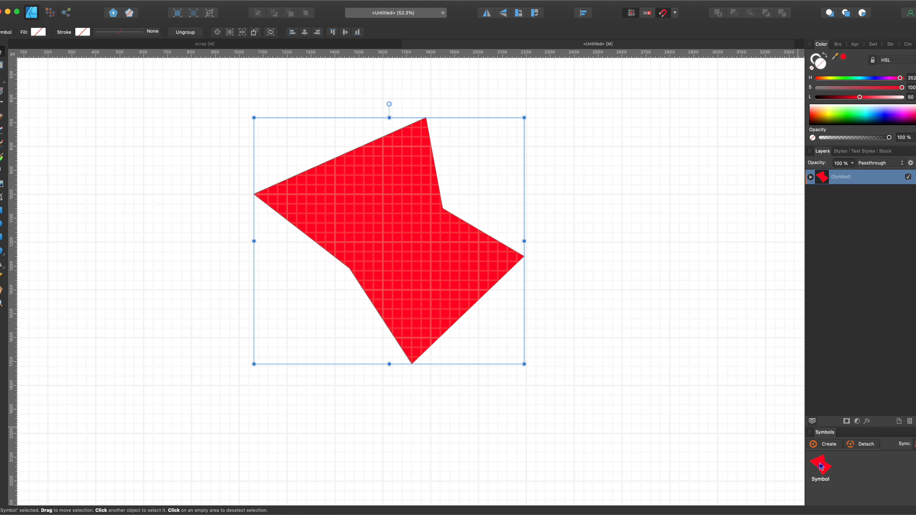
{"action": "left_click_drag", "start_coordinate": [821, 467], "coordinate": [571, 230]}
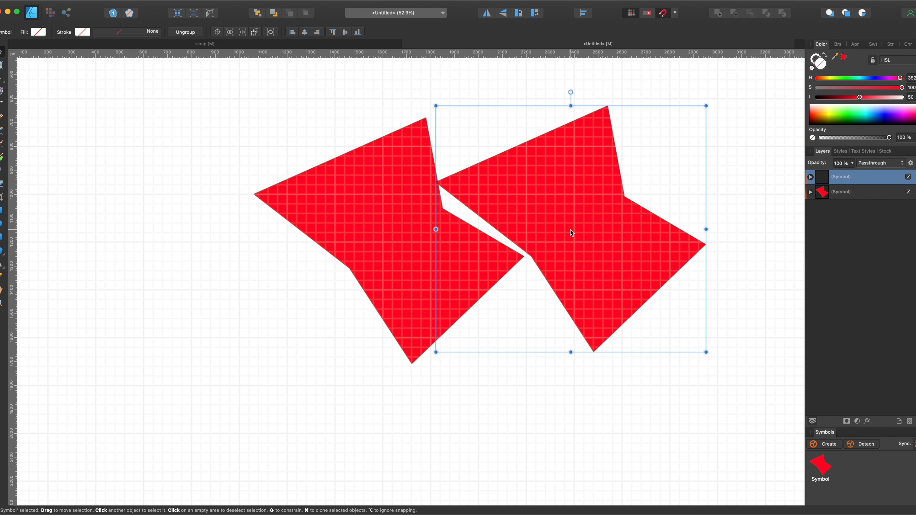
Step: Set the opacity of the curve inside the second symbol instance to 50%
{"action": "left_click", "coordinate": [810, 177]}
{"action": "left_click", "coordinate": [860, 194]}
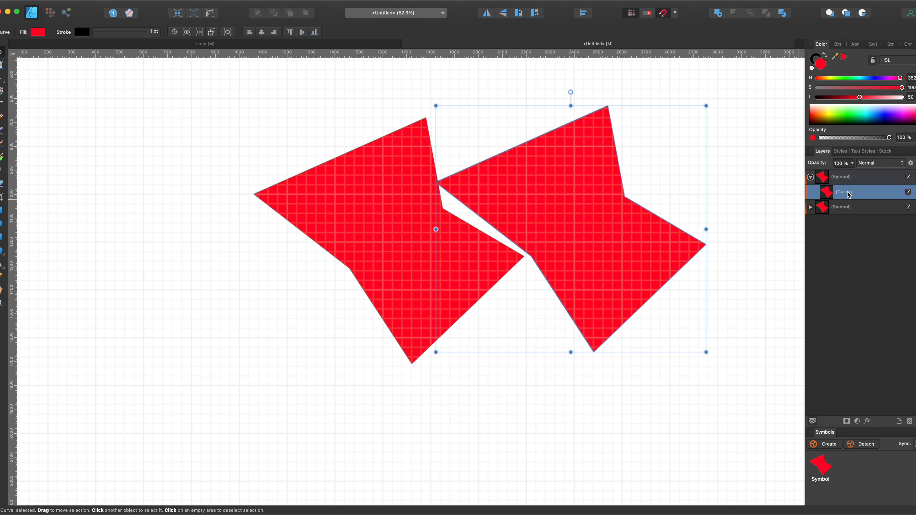
{"action": "key", "text": "5"}
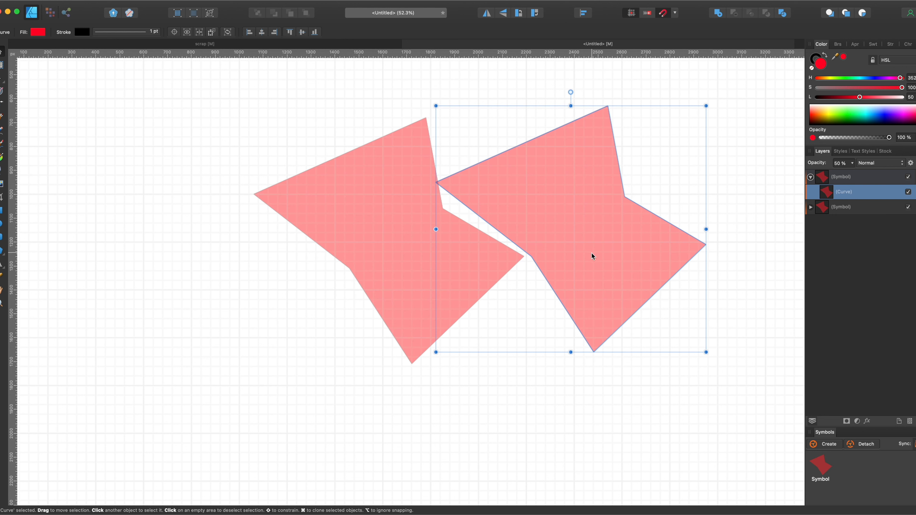
Step: Move the second symbol instance so its lower inward corner meets the first instance's outer right corner
{"action": "scroll", "coordinate": [590, 256], "scroll_direction": "up", "scroll_amount": 5}
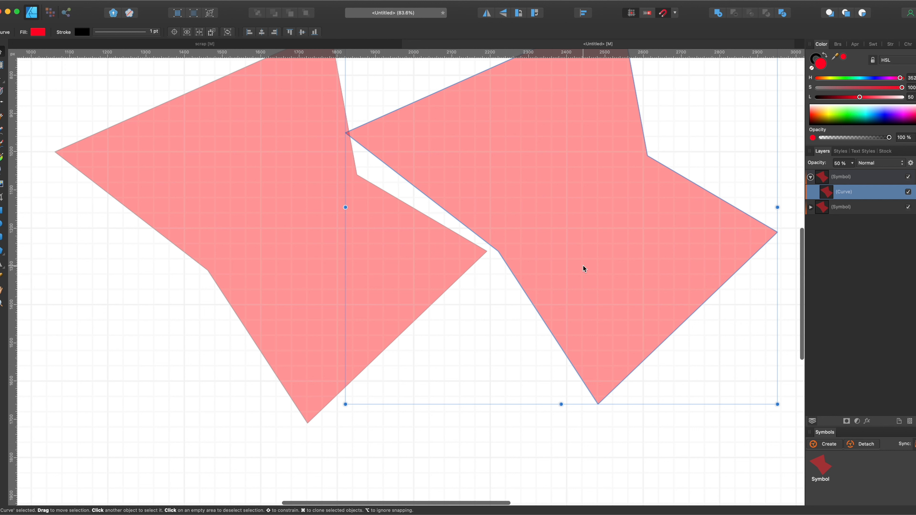
{"action": "left_click_drag", "start_coordinate": [489, 228], "coordinate": [487, 231]}
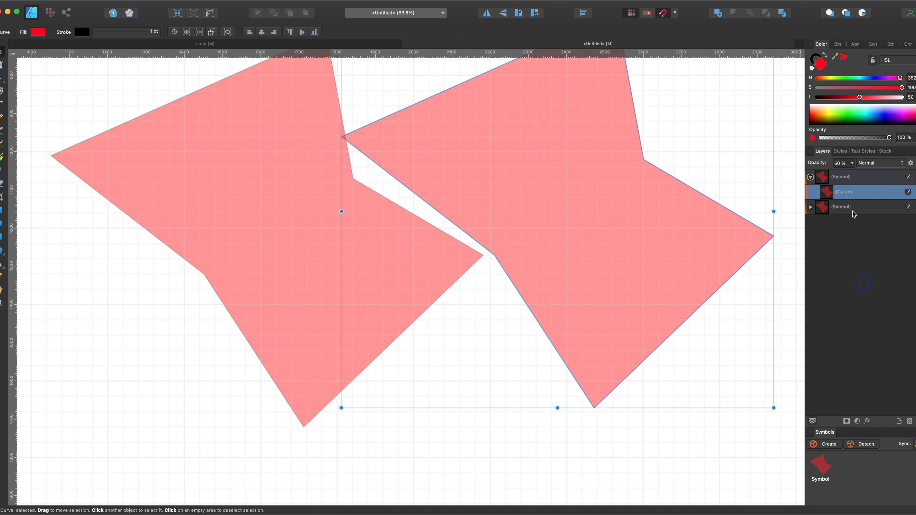
{"action": "left_click", "coordinate": [429, 460]}
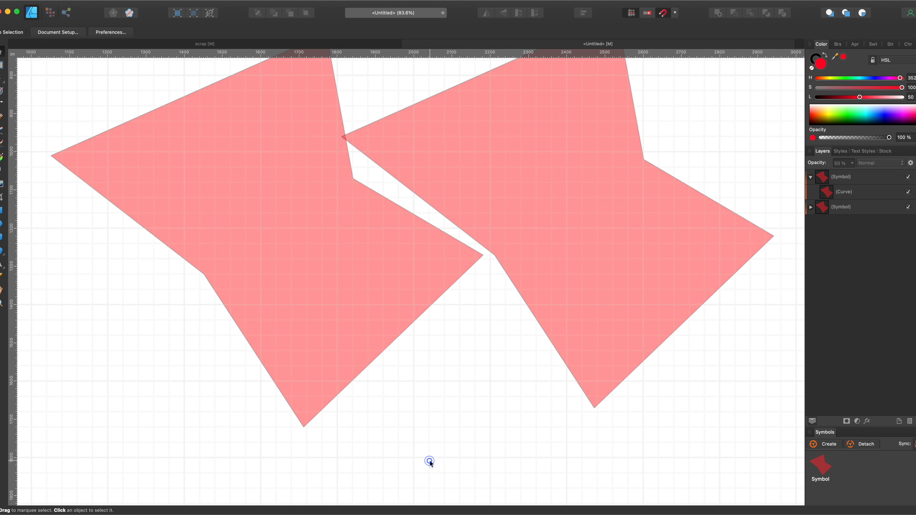
{"action": "left_click", "coordinate": [870, 191]}
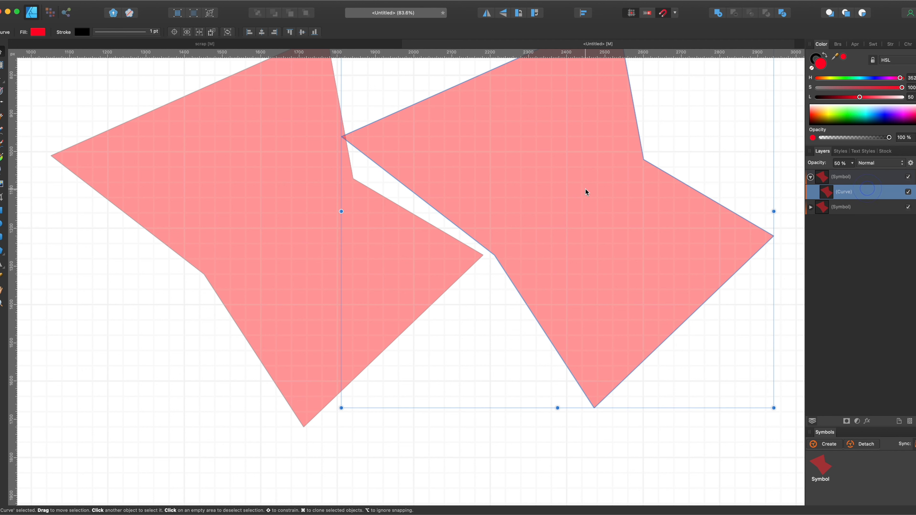
{"action": "left_click_drag", "start_coordinate": [580, 193], "coordinate": [525, 203]}
{"action": "left_click", "coordinate": [163, 327]}
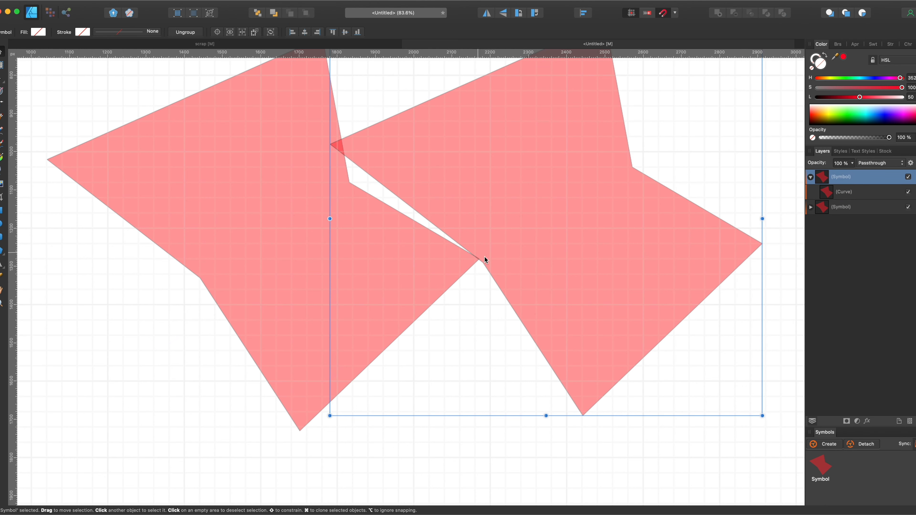
{"action": "left_click_drag", "start_coordinate": [492, 254], "coordinate": [489, 253]}
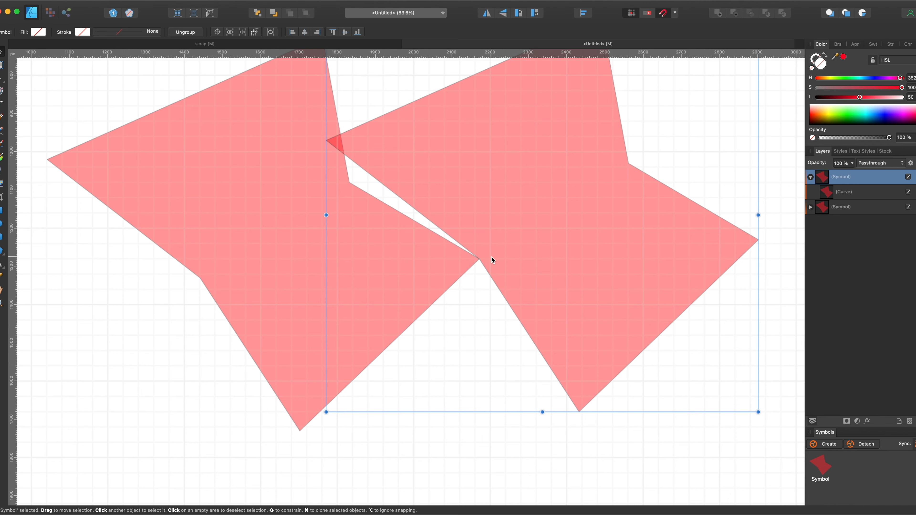
{"action": "left_click", "coordinate": [491, 257]}
{"action": "scroll", "coordinate": [485, 262], "scroll_direction": "up", "scroll_amount": 5}
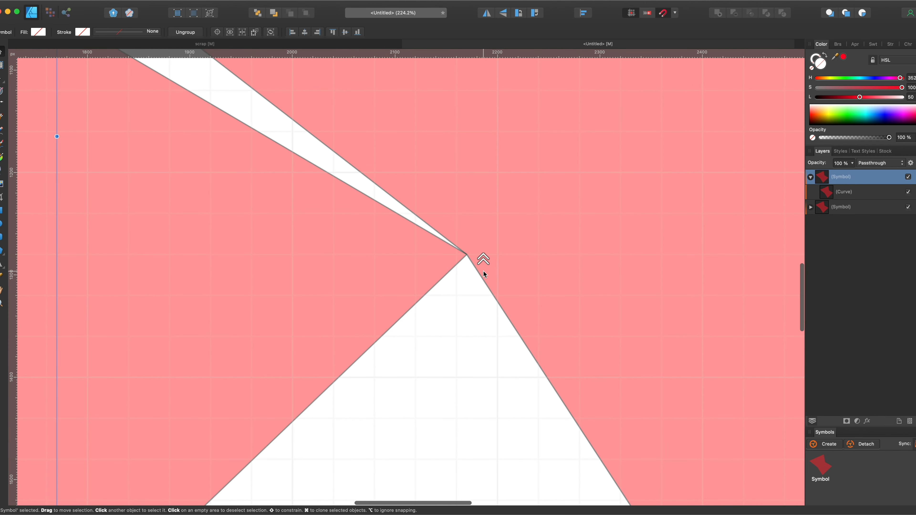
Step: Move the left tip node of the second instance's curve exactly onto the first shape's right notch so their edges match
{"action": "scroll", "coordinate": [491, 255], "scroll_direction": "down", "scroll_amount": 2}
{"action": "scroll", "coordinate": [491, 254], "scroll_direction": "down", "scroll_amount": 4}
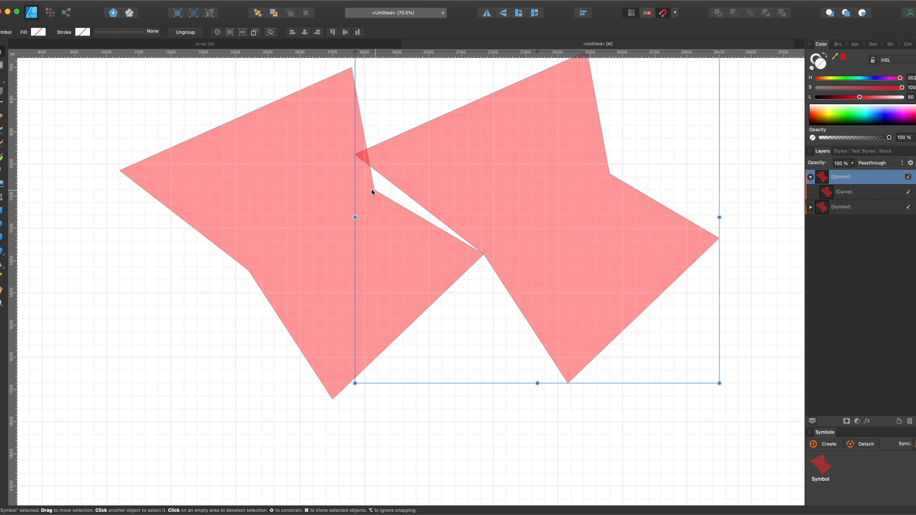
{"action": "left_click", "coordinate": [2, 80]}
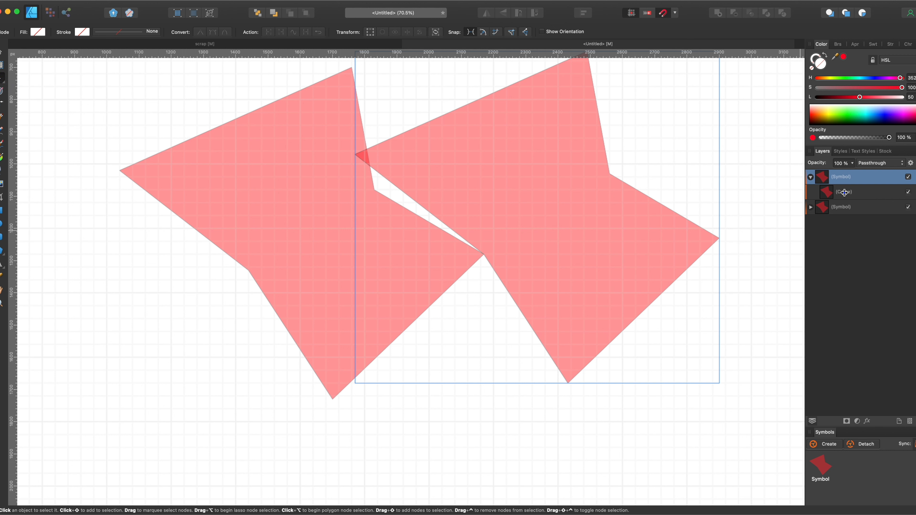
{"action": "left_click", "coordinate": [830, 194]}
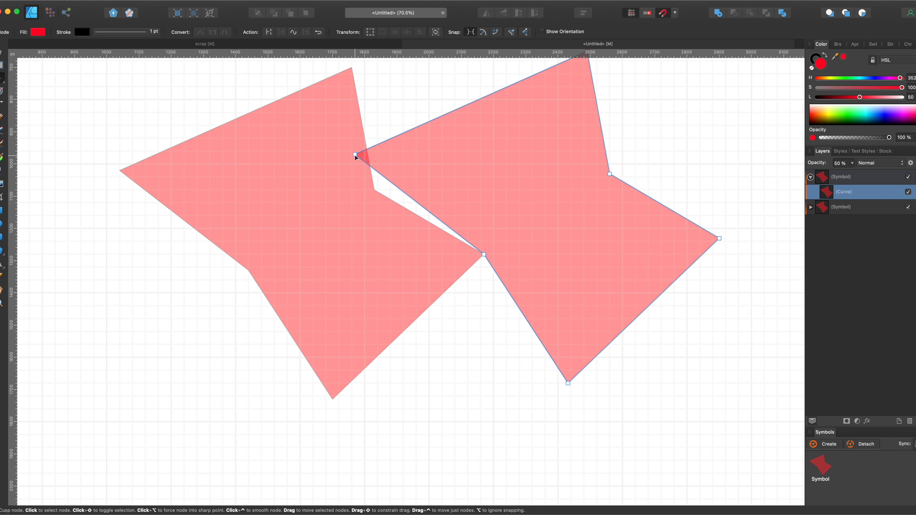
{"action": "left_click_drag", "start_coordinate": [355, 154], "coordinate": [372, 189]}
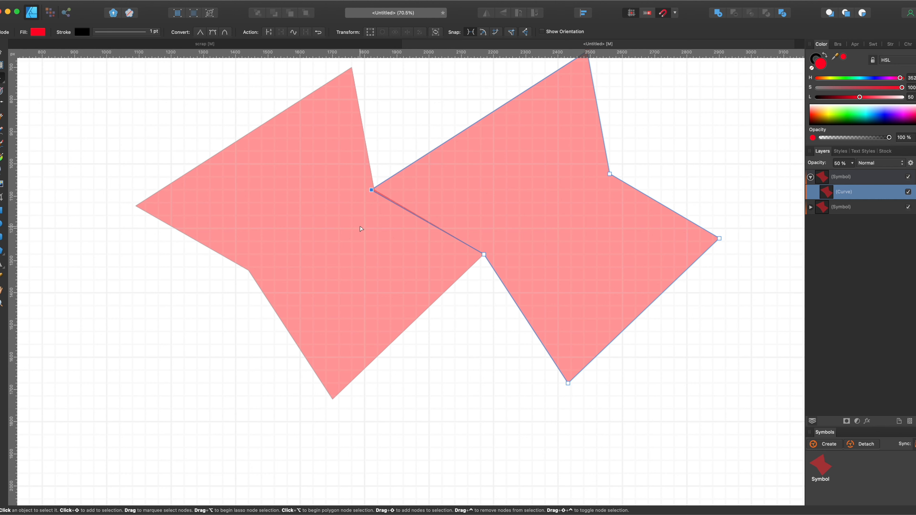
{"action": "scroll", "coordinate": [360, 223], "scroll_direction": "up", "scroll_amount": 5}
{"action": "scroll", "coordinate": [360, 226], "scroll_direction": "up", "scroll_amount": 3}
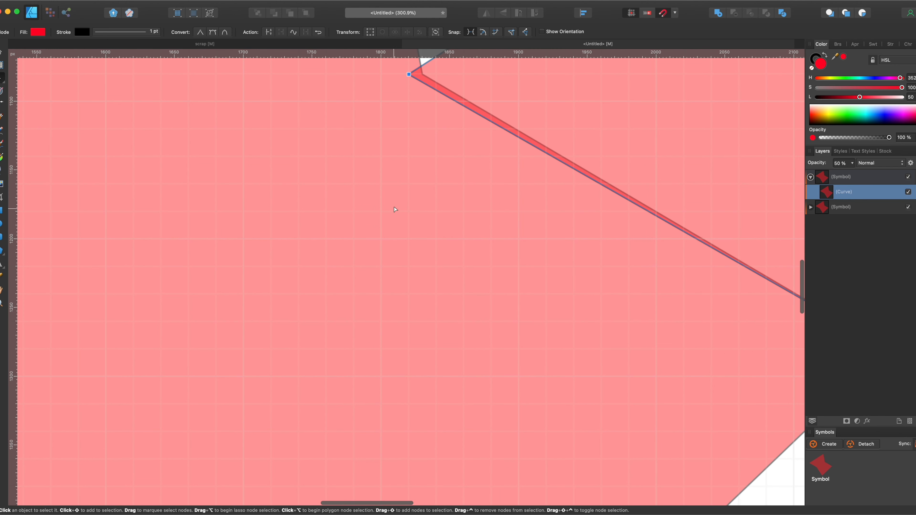
{"action": "key", "text": "space"}
{"action": "left_click_drag", "start_coordinate": [414, 198], "coordinate": [338, 326]}
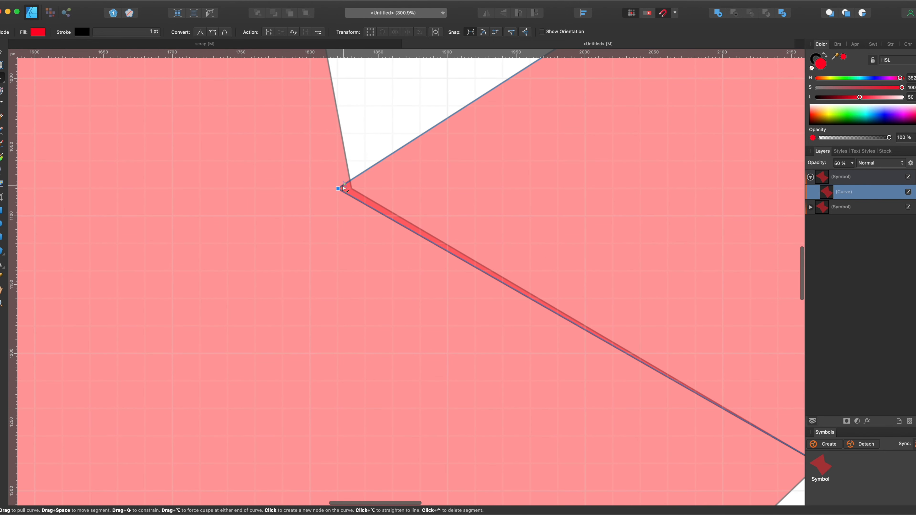
{"action": "left_click_drag", "start_coordinate": [344, 189], "coordinate": [352, 191]}
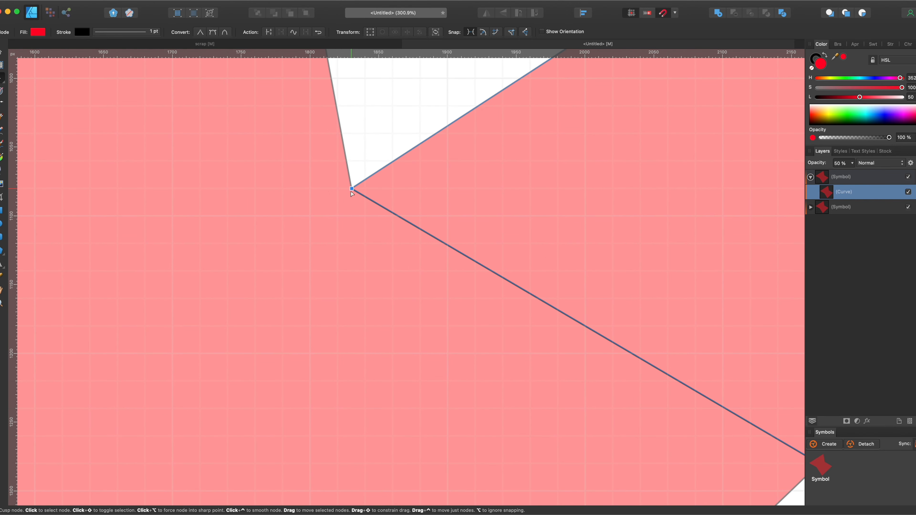
Step: Examine the shared edge between the two symbol instances for gaps or overlaps along its whole length
{"action": "key", "text": "space"}
{"action": "left_click_drag", "start_coordinate": [361, 270], "coordinate": [312, 161]}
{"action": "left_click_drag", "start_coordinate": [394, 240], "coordinate": [321, 172]}
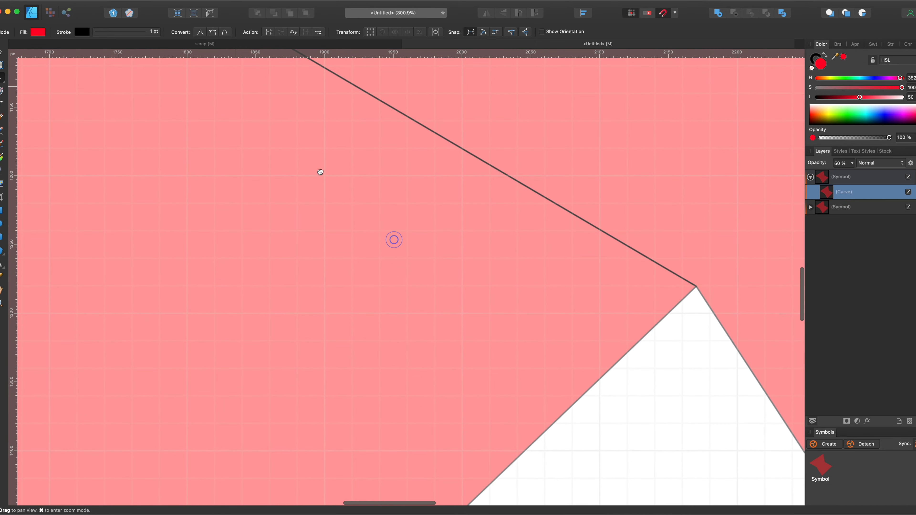
{"action": "left_click_drag", "start_coordinate": [324, 207], "coordinate": [342, 170]}
{"action": "scroll", "coordinate": [344, 174], "scroll_direction": "down", "scroll_amount": 3}
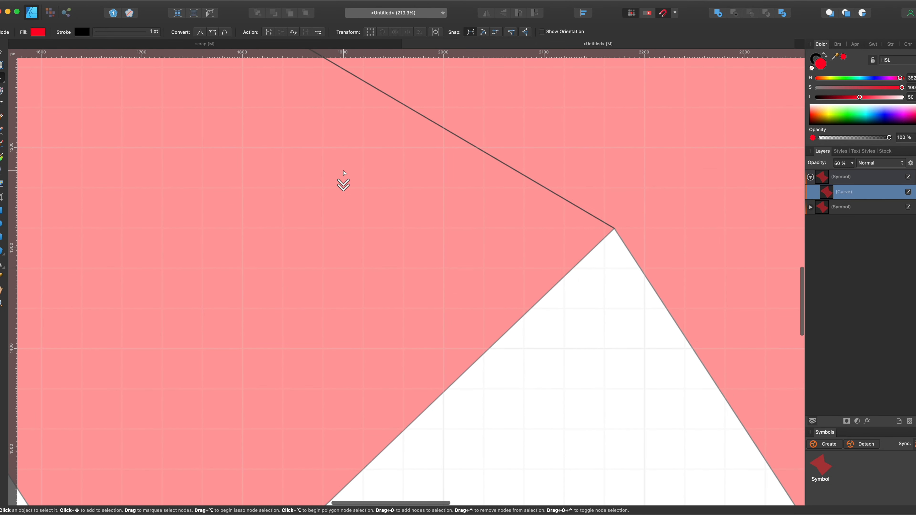
{"action": "scroll", "coordinate": [344, 177], "scroll_direction": "down", "scroll_amount": 8}
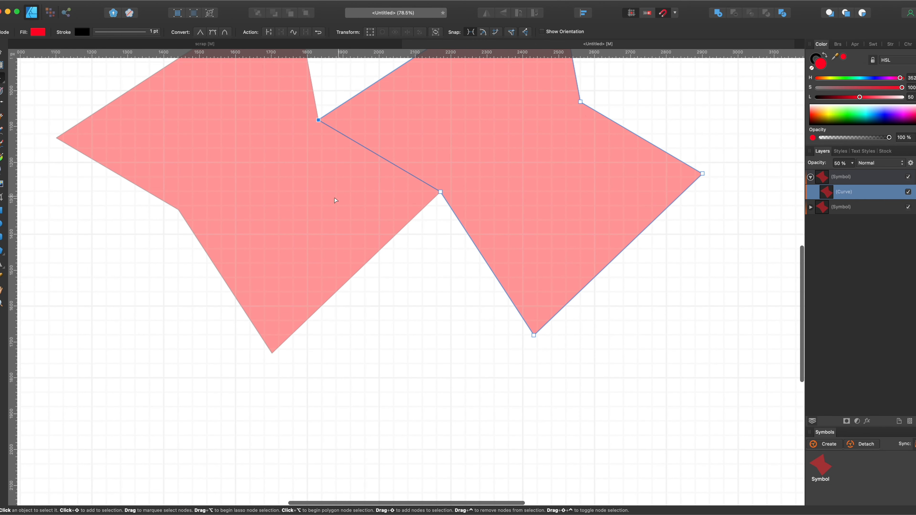
{"action": "key", "text": "space"}
{"action": "left_click_drag", "start_coordinate": [335, 200], "coordinate": [363, 230]}
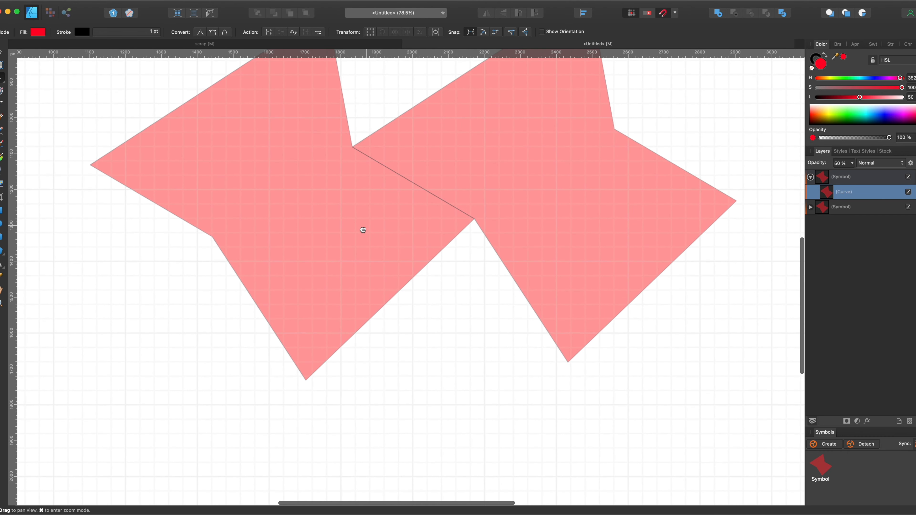
Step: Add a third symbol instance below the two joined shapes and rotate it 180°
{"action": "scroll", "coordinate": [362, 246], "scroll_direction": "down", "scroll_amount": 4}
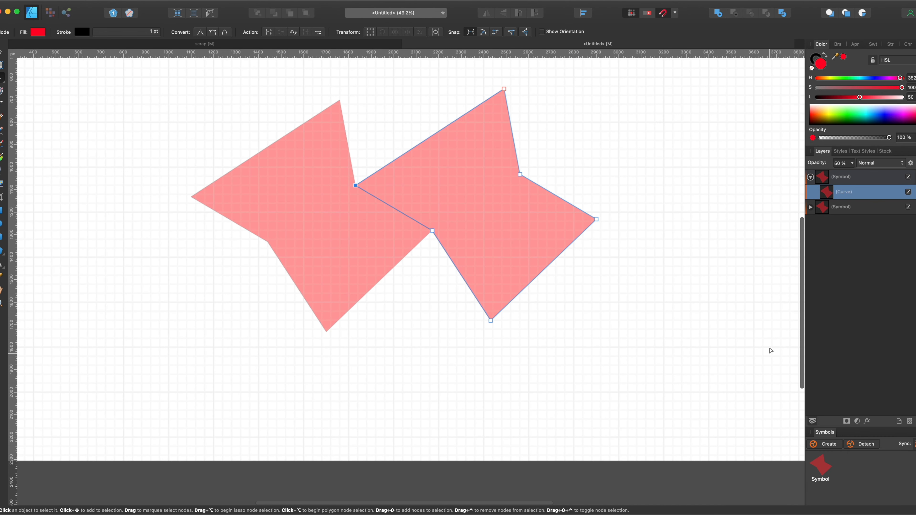
{"action": "mouse_move", "coordinate": [822, 468]}
{"action": "left_mouse_down"}
{"action": "mouse_move", "coordinate": [603, 390]}
{"action": "mouse_move", "coordinate": [821, 467]}
{"action": "left_mouse_up"}
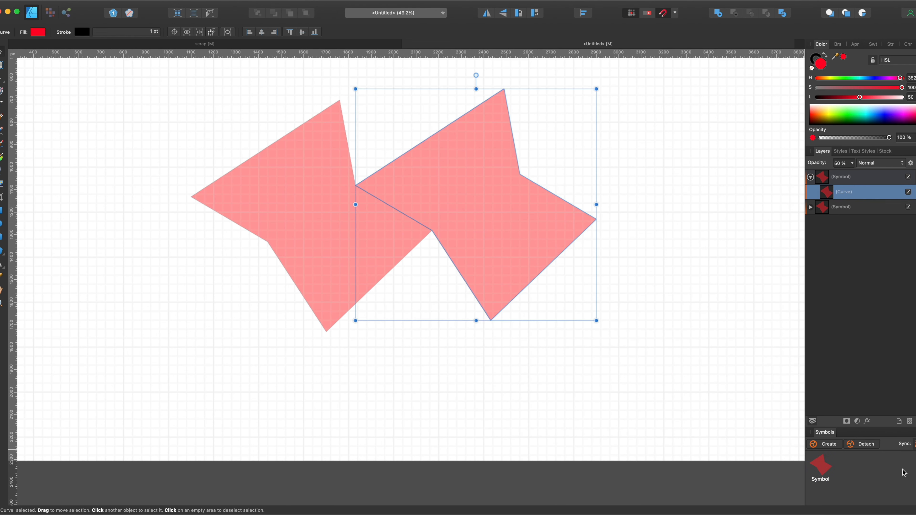
{"action": "left_click", "coordinate": [644, 336]}
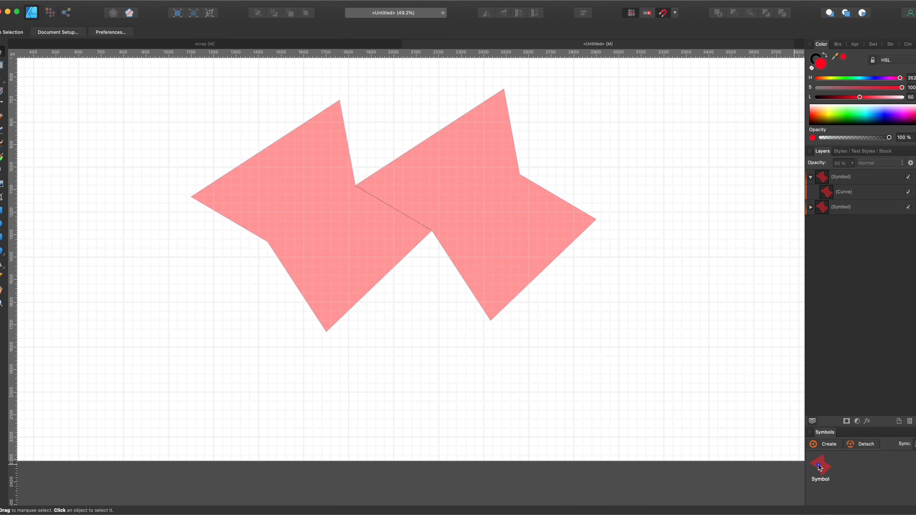
{"action": "left_click_drag", "start_coordinate": [821, 469], "coordinate": [422, 337]}
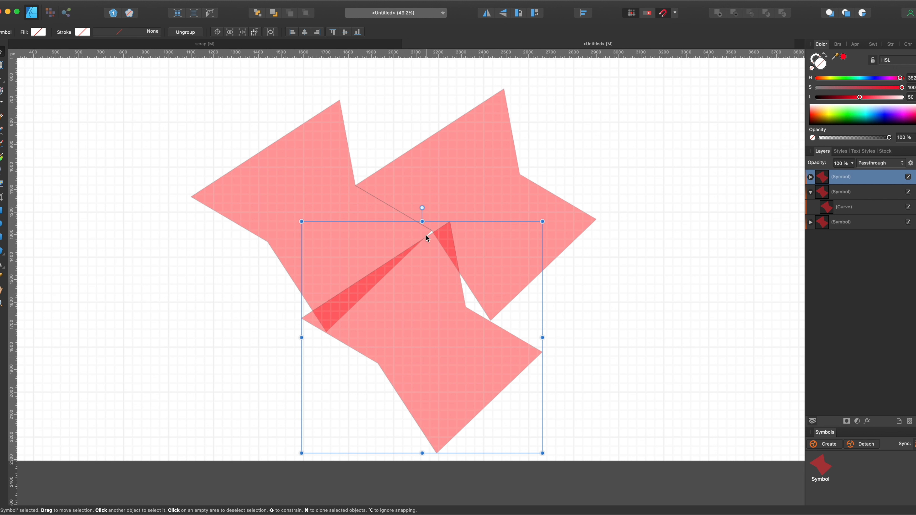
{"action": "left_click_drag", "start_coordinate": [420, 208], "coordinate": [436, 472]}
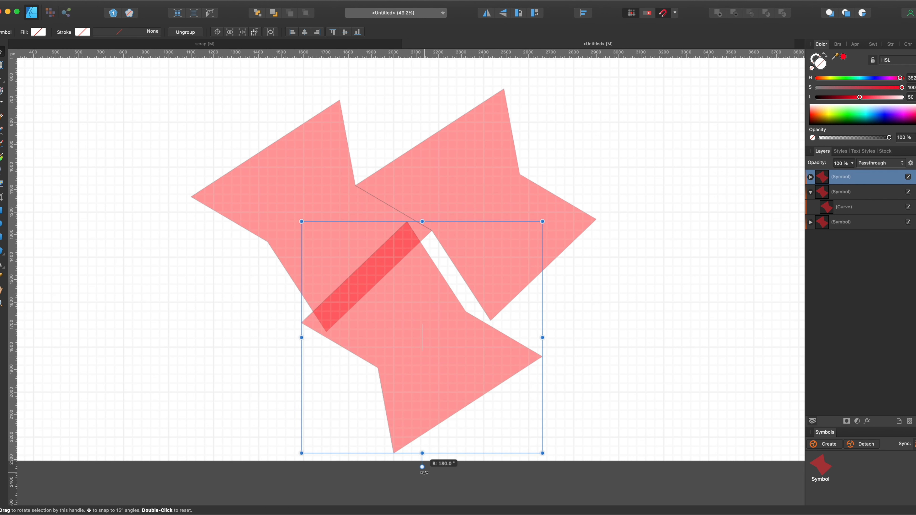
Step: Move the third symbol instance into the notch beneath the first two and nudge it until its upper corner meets their shared corner
{"action": "left_click_drag", "start_coordinate": [420, 311], "coordinate": [446, 322]}
{"action": "scroll", "coordinate": [445, 320], "scroll_direction": "up", "scroll_amount": 5}
{"action": "key", "text": "Down"}
{"action": "key", "text": "Down"}
{"action": "key", "text": "Down"}
{"action": "key", "text": "Down"}
{"action": "key", "text": "Down"}
{"action": "key", "text": "Down"}
{"action": "key", "text": "Down"}
{"action": "key", "text": "Down"}
{"action": "key", "text": "Down"}
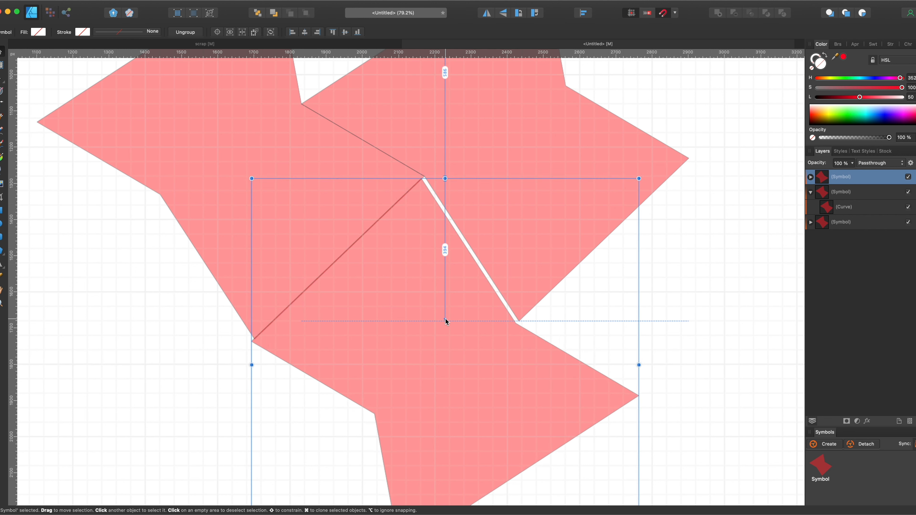
{"action": "key", "text": "Right"}
{"action": "key", "text": "Right"}
{"action": "key", "text": "Right"}
{"action": "key", "text": "Right"}
{"action": "key", "text": "Right"}
{"action": "key", "text": "Right"}
{"action": "key", "text": "Right"}
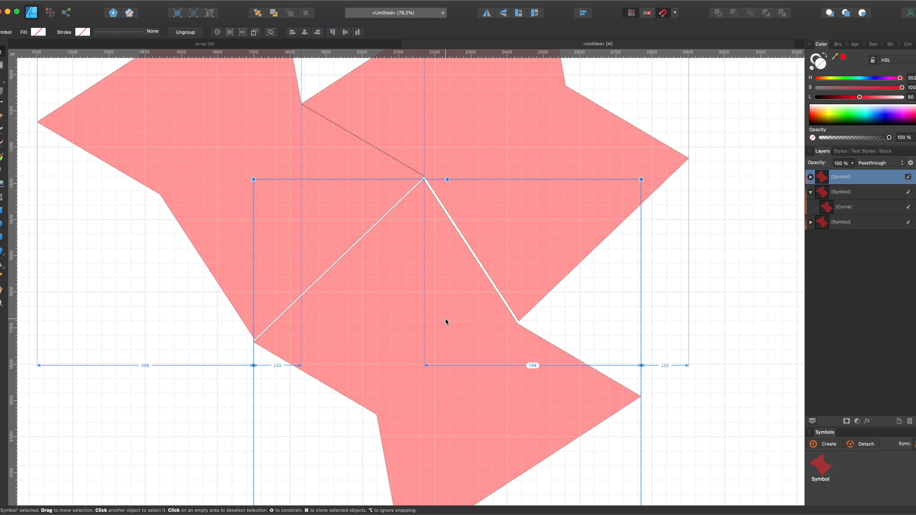
{"action": "key", "text": "Up"}
{"action": "key", "text": "Up"}
{"action": "key", "text": "Right"}
{"action": "key", "text": "Right"}
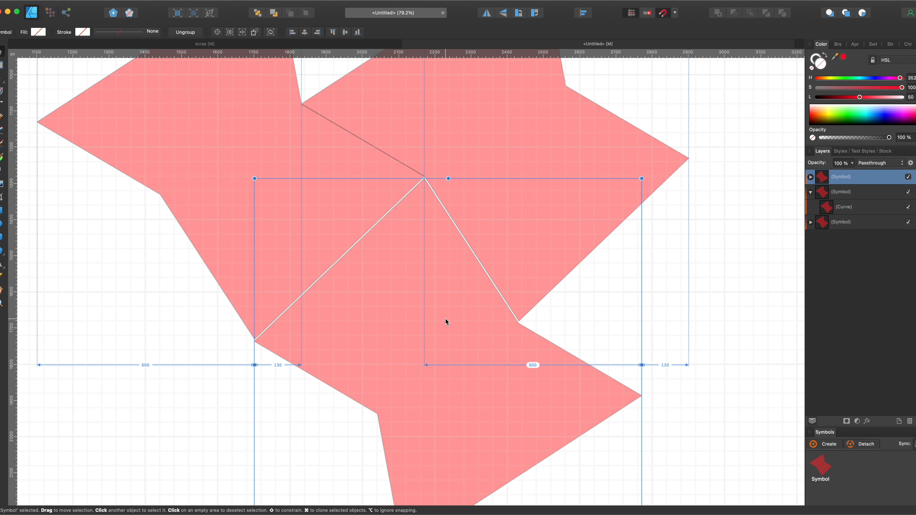
{"action": "key", "text": "Up"}
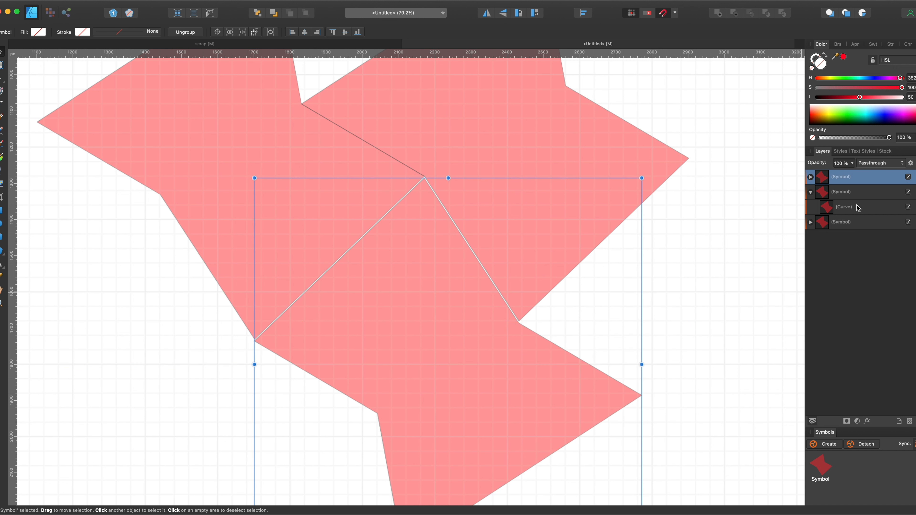
Step: Set the opacity of the curve inside the second symbol instance to 100% and clear the selection
{"action": "left_click", "coordinate": [847, 194]}
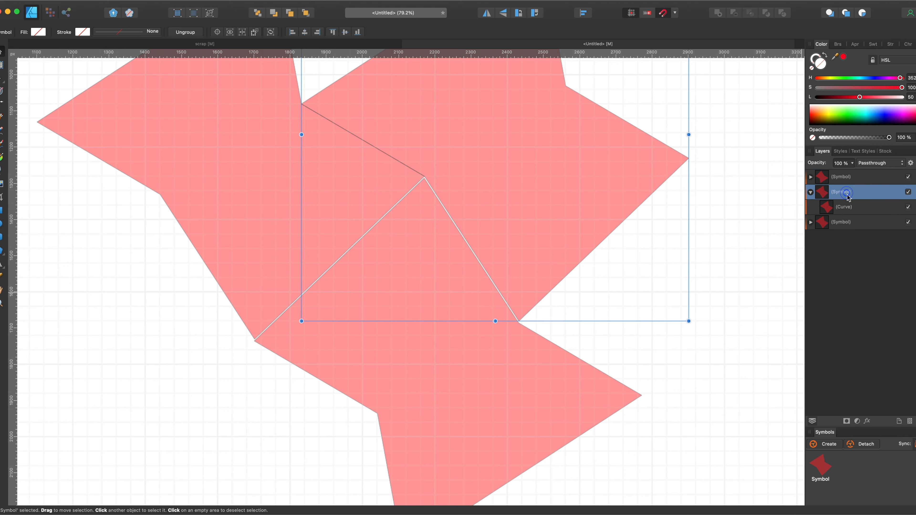
{"action": "left_click", "coordinate": [851, 208]}
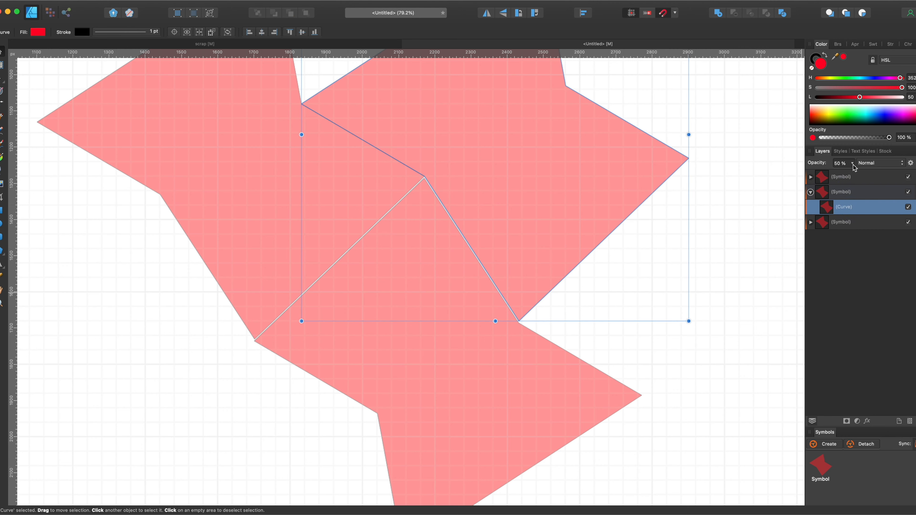
{"action": "left_click_drag", "start_coordinate": [854, 166], "coordinate": [893, 173]}
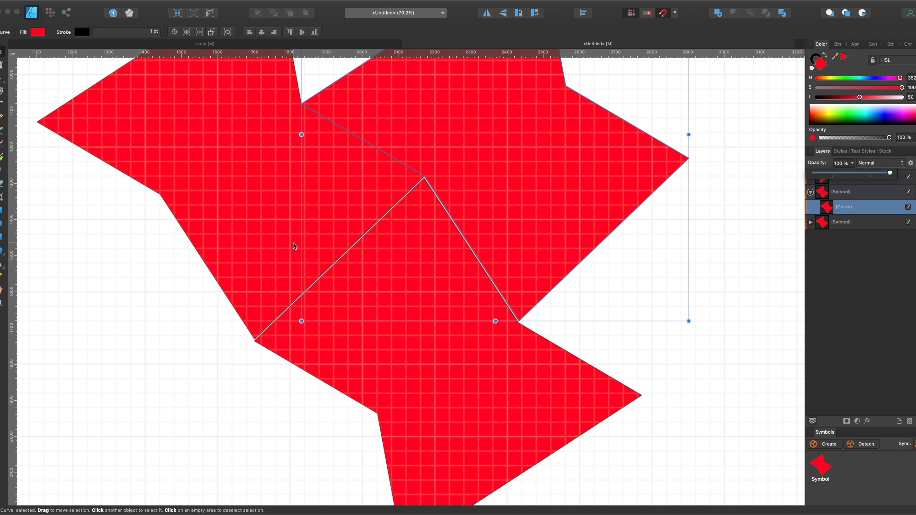
{"action": "left_click", "coordinate": [275, 393]}
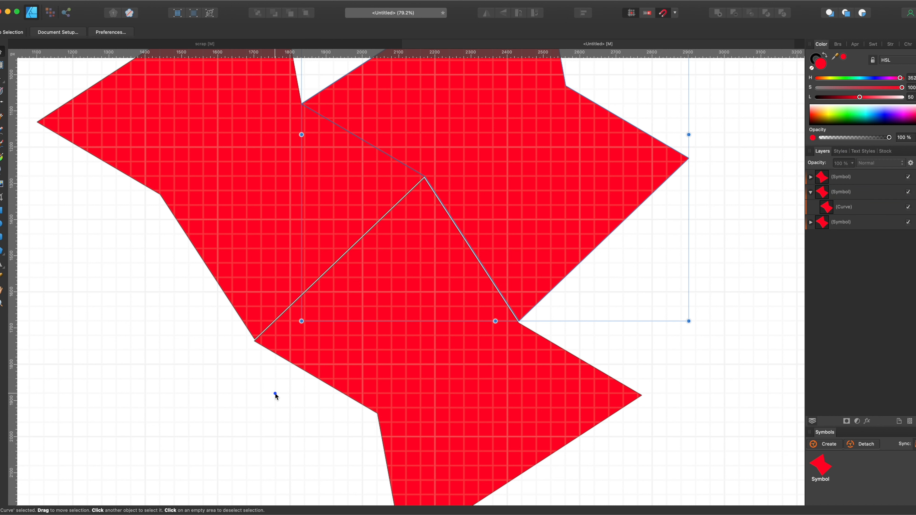
Step: Nudge the third symbol instance up until its edges close the thin gaps against both neighbouring shapes
{"action": "left_click", "coordinate": [409, 308]}
{"action": "key", "text": "Up"}
{"action": "key", "text": "Up"}
{"action": "key", "text": "Up"}
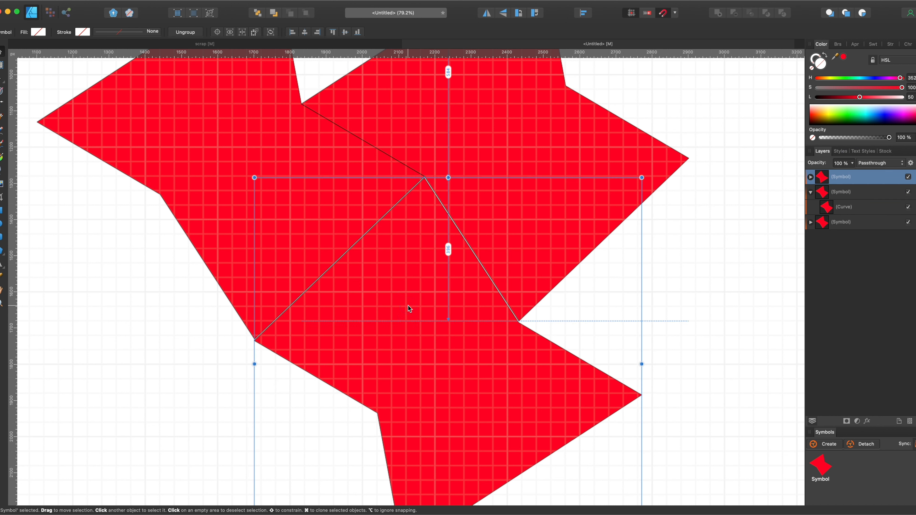
{"action": "key", "text": "Up"}
{"action": "key", "text": "Up"}
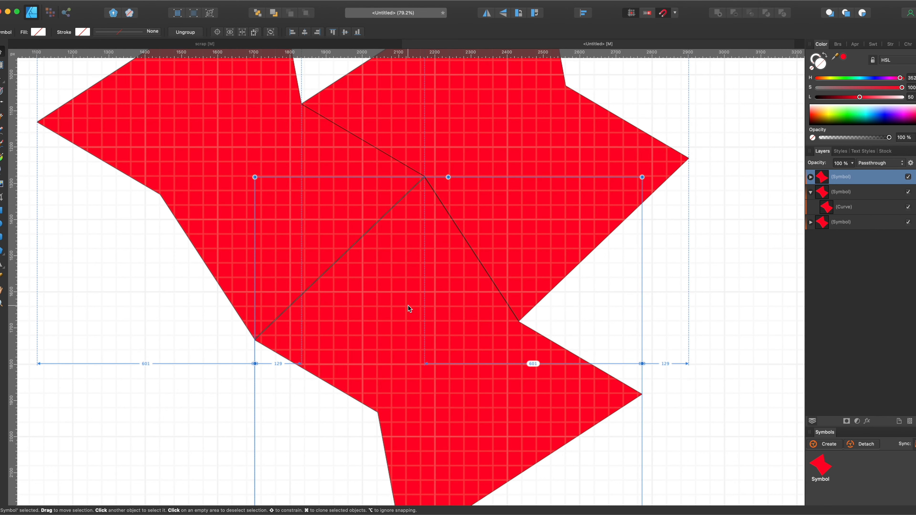
Step: Add a fourth symbol instance in its original orientation and fit it against the left side of the first shape
{"action": "scroll", "coordinate": [408, 307], "scroll_direction": "down", "scroll_amount": 3}
{"action": "scroll", "coordinate": [408, 307], "scroll_direction": "down", "scroll_amount": 3}
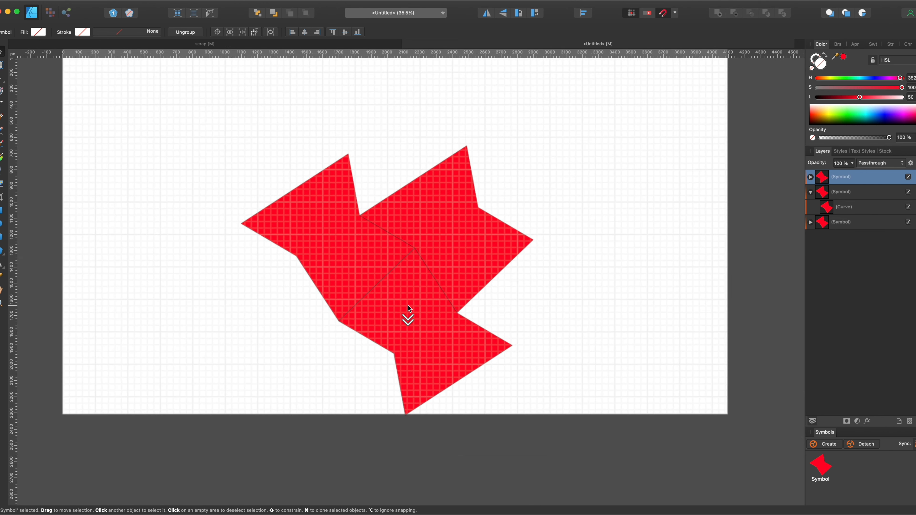
{"action": "left_click_drag", "start_coordinate": [292, 283], "coordinate": [308, 367]}
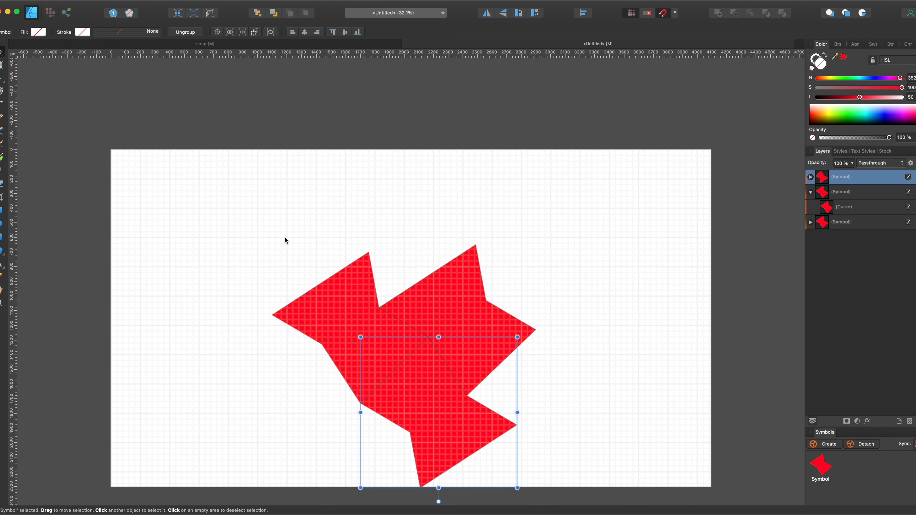
{"action": "left_click_drag", "start_coordinate": [289, 228], "coordinate": [530, 476]}
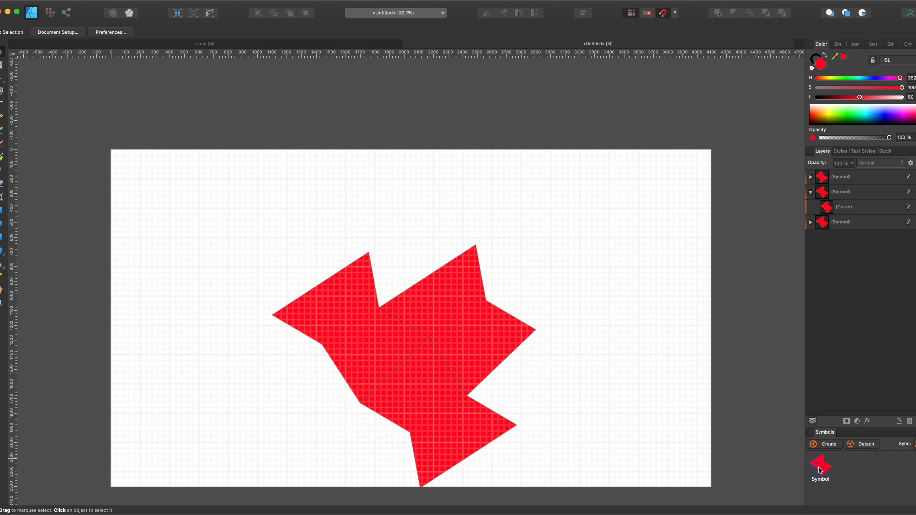
{"action": "left_click_drag", "start_coordinate": [821, 470], "coordinate": [244, 336]}
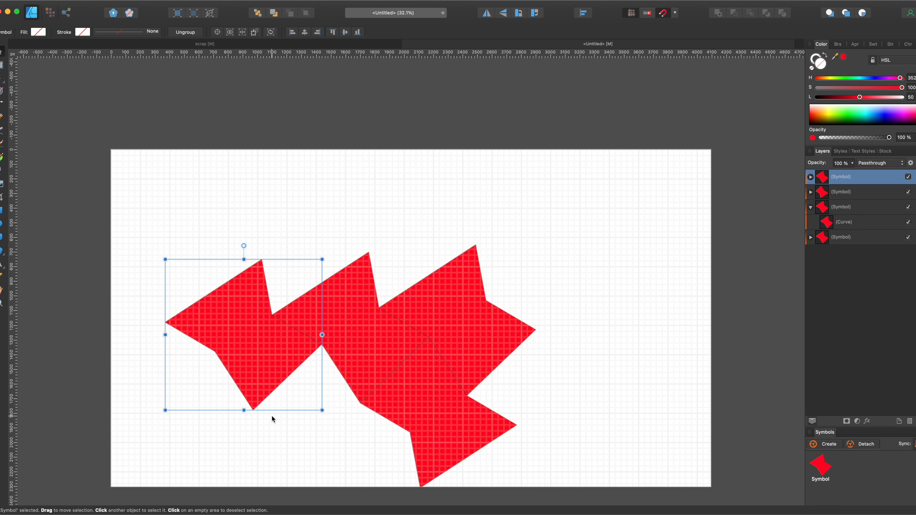
Step: Add a fifth symbol instance above, rotate it 180° and fit it into the notch between the first and fourth shapes
{"action": "left_click_drag", "start_coordinate": [233, 342], "coordinate": [273, 246]}
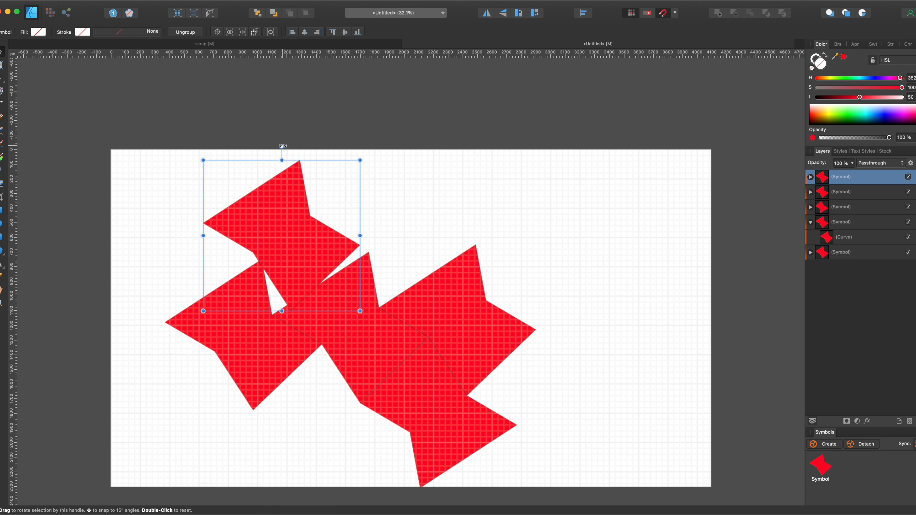
{"action": "left_click_drag", "start_coordinate": [282, 146], "coordinate": [278, 343]}
{"action": "left_click_drag", "start_coordinate": [267, 264], "coordinate": [273, 268]}
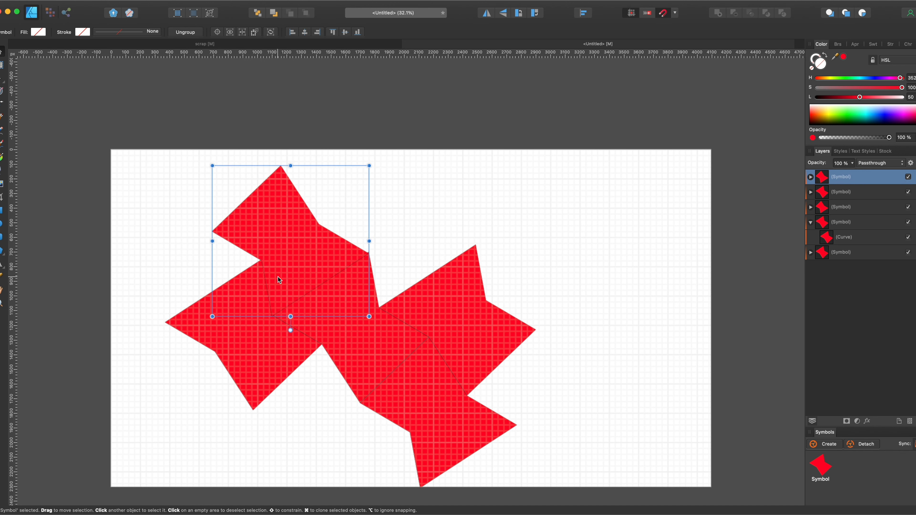
Step: Duplicate the upper rotated instance to its right and align both rotated copies flush with the surrounding edges
{"action": "left_click_drag", "start_coordinate": [281, 252], "coordinate": [392, 239]}
{"action": "scroll", "coordinate": [315, 283], "scroll_direction": "up", "scroll_amount": 3}
{"action": "scroll", "coordinate": [315, 283], "scroll_direction": "up", "scroll_amount": 3}
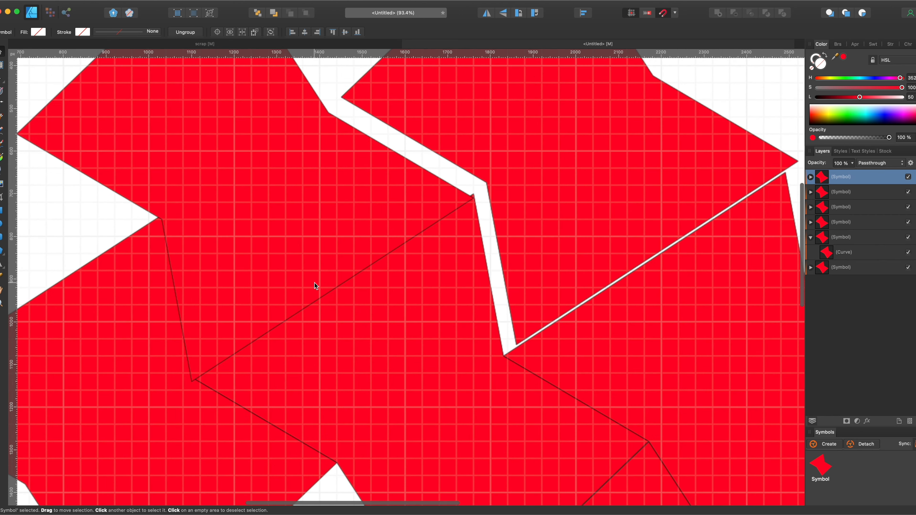
{"action": "left_click", "coordinate": [315, 244]}
{"action": "left_click_drag", "start_coordinate": [315, 243], "coordinate": [315, 243]}
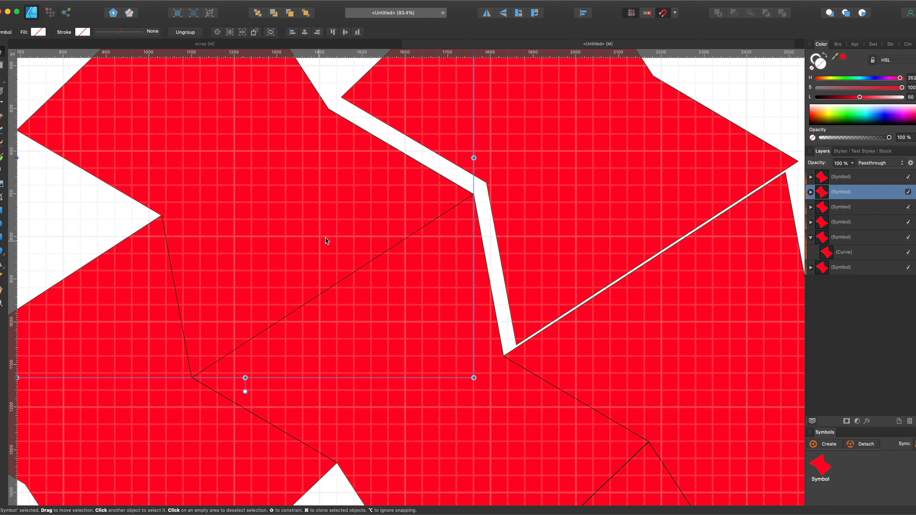
{"action": "left_click_drag", "start_coordinate": [548, 194], "coordinate": [540, 202]}
Step: Extend the pattern to the right with another rotated instance in the upper row and an unrotated instance in the lower row
{"action": "scroll", "coordinate": [488, 250], "scroll_direction": "down", "scroll_amount": 3}
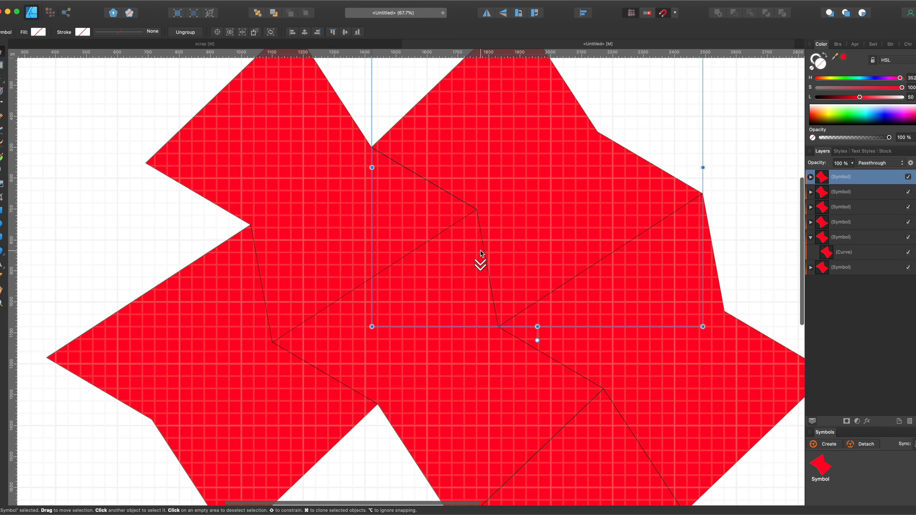
{"action": "scroll", "coordinate": [481, 253], "scroll_direction": "down", "scroll_amount": 3}
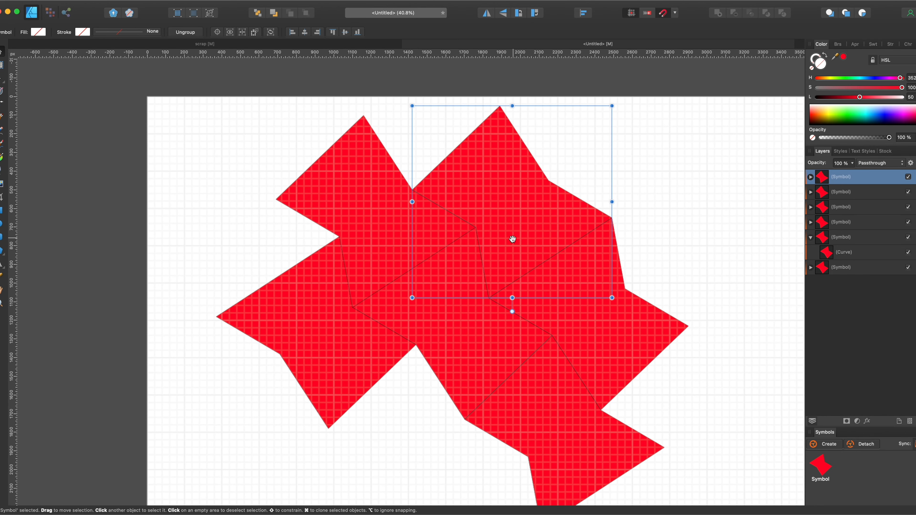
{"action": "scroll", "coordinate": [501, 245], "scroll_direction": "down", "scroll_amount": 2}
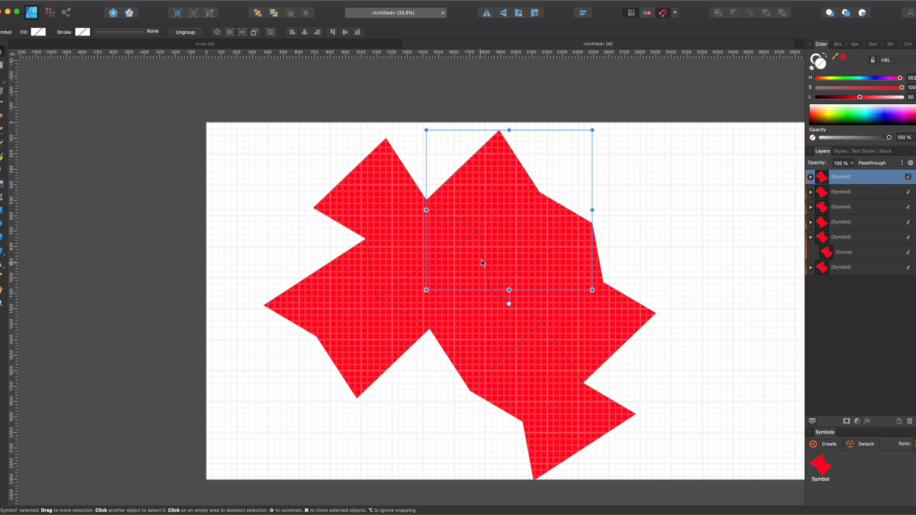
{"action": "mouse_move", "coordinate": [500, 226]}
{"action": "left_mouse_down"}
{"action": "mouse_move", "coordinate": [562, 205]}
{"action": "mouse_move", "coordinate": [628, 211]}
{"action": "mouse_move", "coordinate": [614, 218]}
{"action": "mouse_move", "coordinate": [726, 267]}
{"action": "mouse_move", "coordinate": [746, 330]}
{"action": "mouse_move", "coordinate": [736, 326]}
{"action": "left_mouse_up"}
{"action": "mouse_move", "coordinate": [716, 393]}
{"action": "left_mouse_down"}
{"action": "mouse_move", "coordinate": [687, 373]}
{"action": "mouse_move", "coordinate": [677, 283]}
{"action": "mouse_move", "coordinate": [731, 255]}
{"action": "mouse_move", "coordinate": [764, 257]}
{"action": "mouse_move", "coordinate": [743, 253]}
{"action": "mouse_move", "coordinate": [690, 268]}
{"action": "left_mouse_up"}
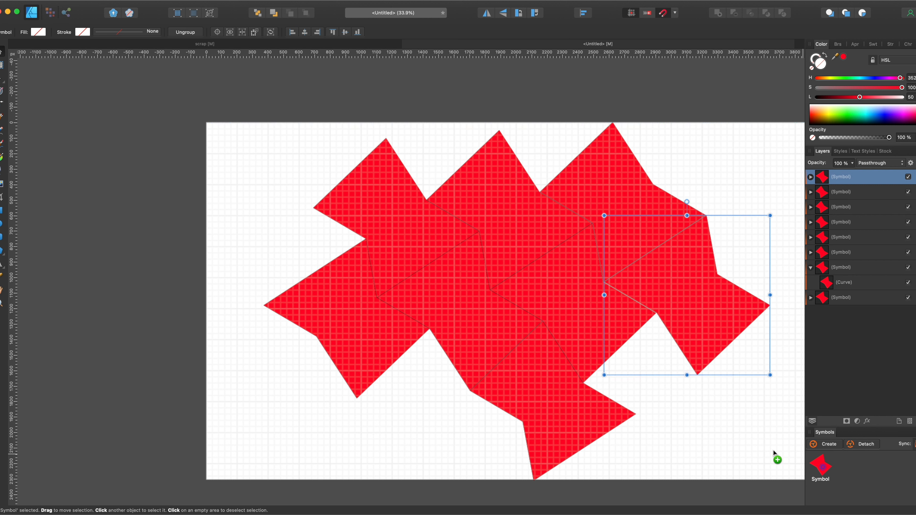
Step: Add another symbol instance at the upper left of the pattern and rotate it 180°
{"action": "left_click_drag", "start_coordinate": [774, 451], "coordinate": [258, 222]}
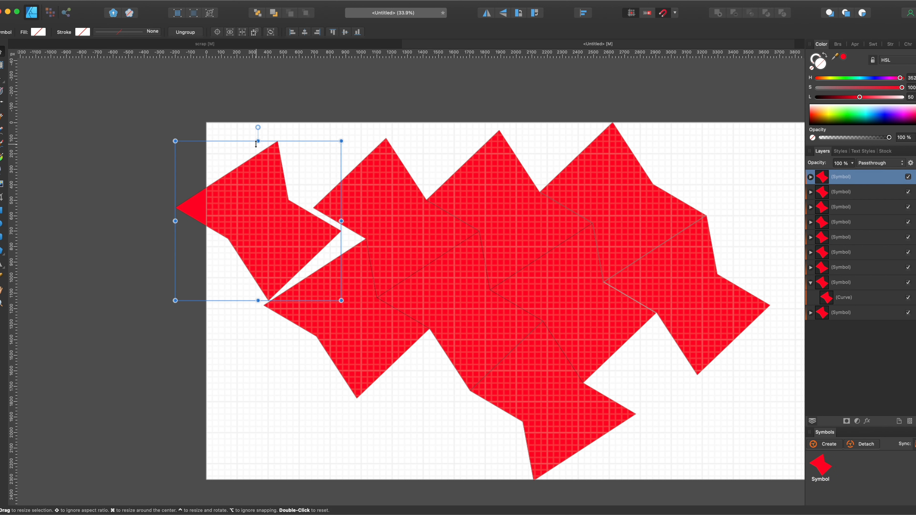
{"action": "left_click_drag", "start_coordinate": [258, 127], "coordinate": [257, 361]}
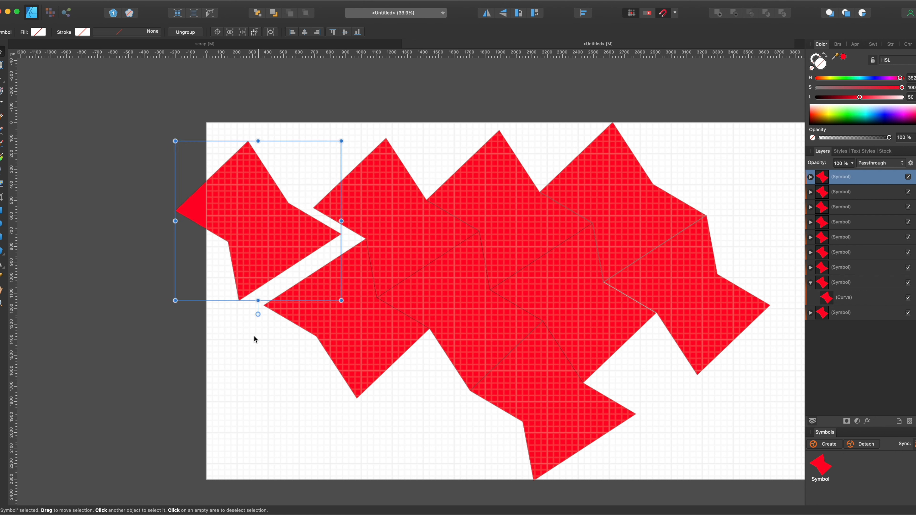
Step: Move the upper-left rotated instance against the pattern and nudge it right and up until both touching edges close
{"action": "left_click_drag", "start_coordinate": [274, 224], "coordinate": [297, 233]}
{"action": "scroll", "coordinate": [296, 233], "scroll_direction": "up", "scroll_amount": 10}
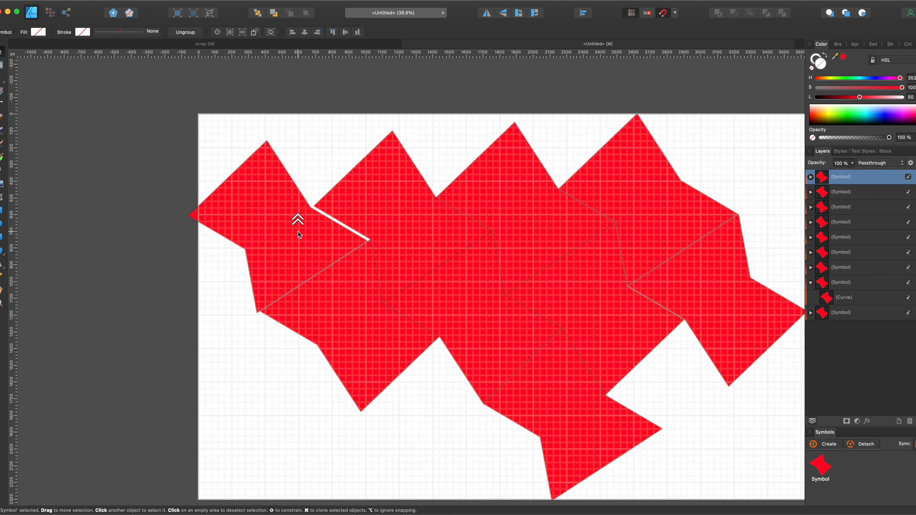
{"action": "key", "text": "Right"}
{"action": "key", "text": "Right"}
{"action": "key", "text": "Right"}
{"action": "key", "text": "Right"}
{"action": "key", "text": "Right"}
{"action": "key", "text": "Right"}
{"action": "key", "text": "Right"}
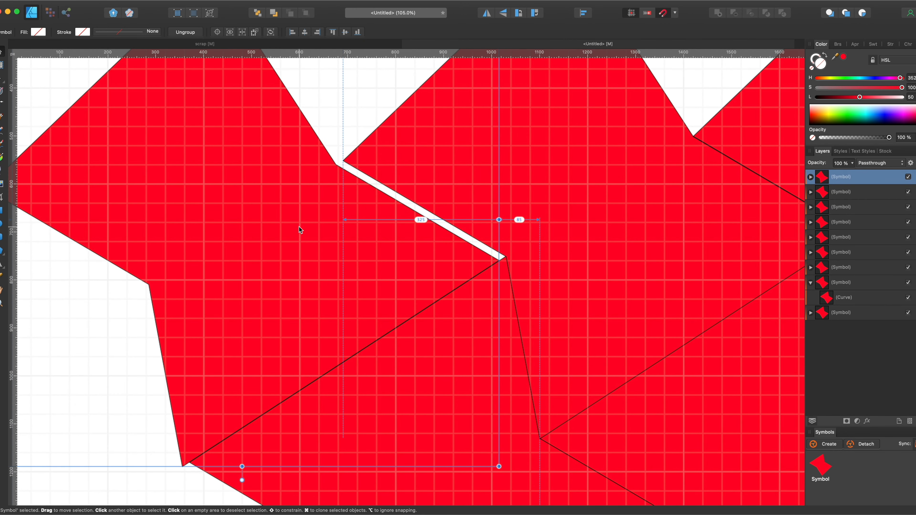
{"action": "key", "text": "Right"}
{"action": "key", "text": "Right"}
{"action": "key", "text": "Right"}
{"action": "key", "text": "Right"}
{"action": "key", "text": "Right"}
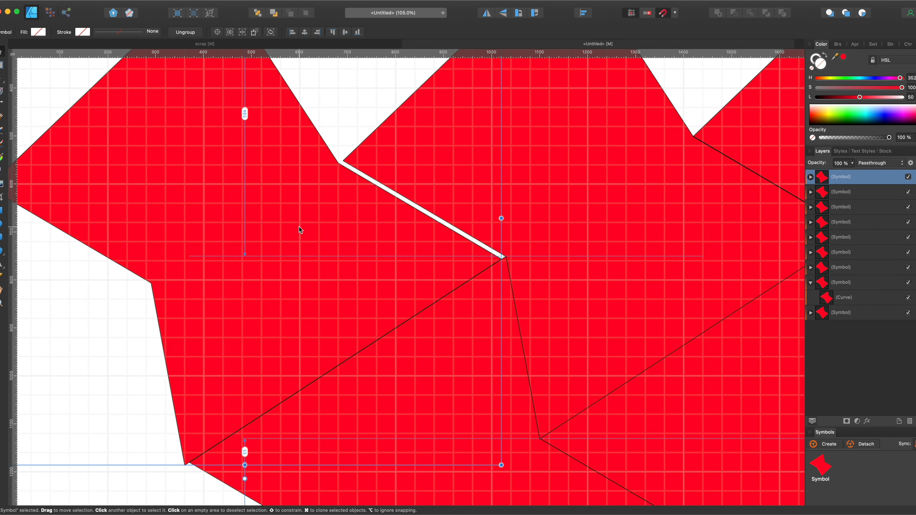
{"action": "key", "text": "Right"}
{"action": "key", "text": "Right"}
{"action": "key", "text": "Right"}
{"action": "key", "text": "Right"}
{"action": "key", "text": "Up"}
{"action": "key", "text": "Up"}
{"action": "key", "text": "Up"}
{"action": "key", "text": "Up"}
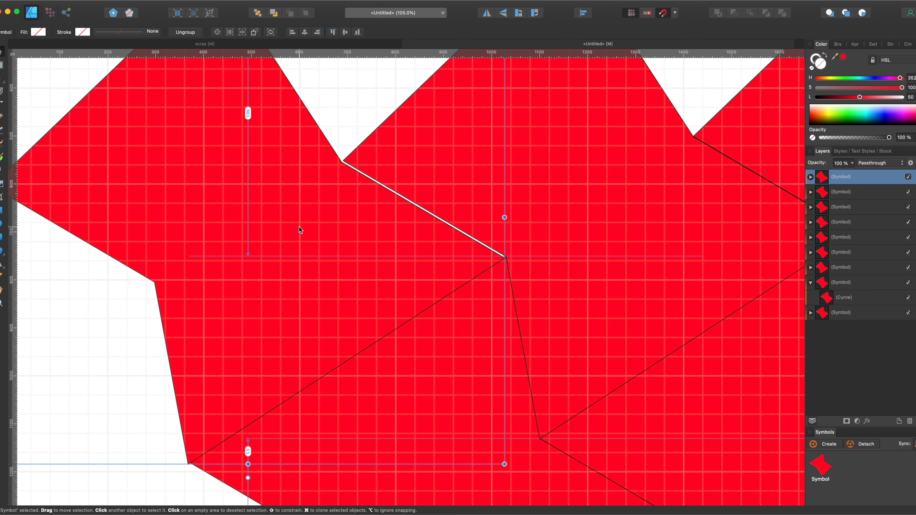
{"action": "scroll", "coordinate": [299, 227], "scroll_direction": "down", "scroll_amount": 10}
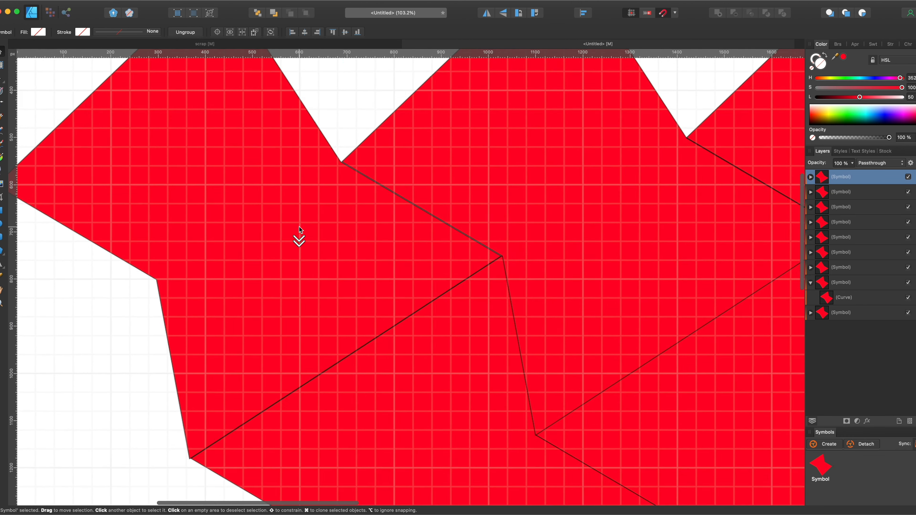
{"action": "scroll", "coordinate": [300, 228], "scroll_direction": "down", "scroll_amount": 4}
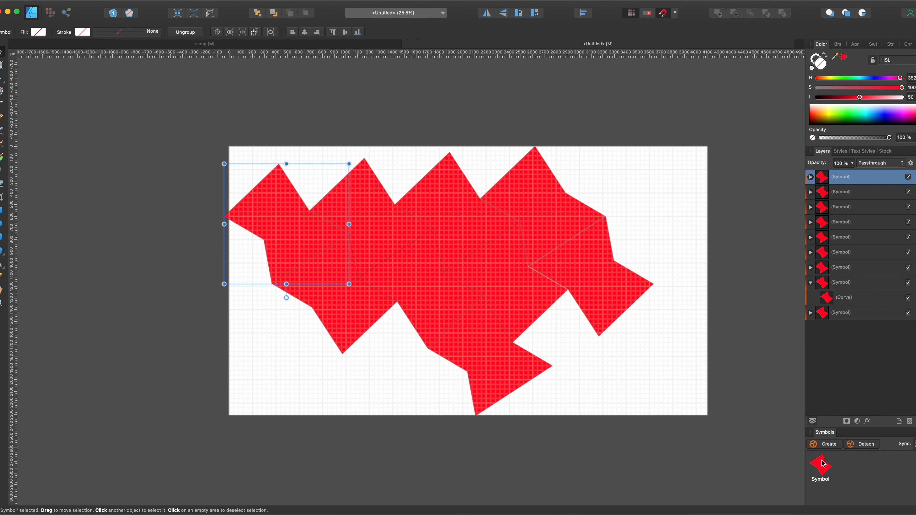
Step: Add another symbol instance at the pattern's lower right, rotate it 180° and move it against the neighbouring edges
{"action": "left_click_drag", "start_coordinate": [823, 465], "coordinate": [576, 341]}
{"action": "left_click_drag", "start_coordinate": [579, 275], "coordinate": [589, 458]}
{"action": "left_click_drag", "start_coordinate": [584, 355], "coordinate": [580, 357]}
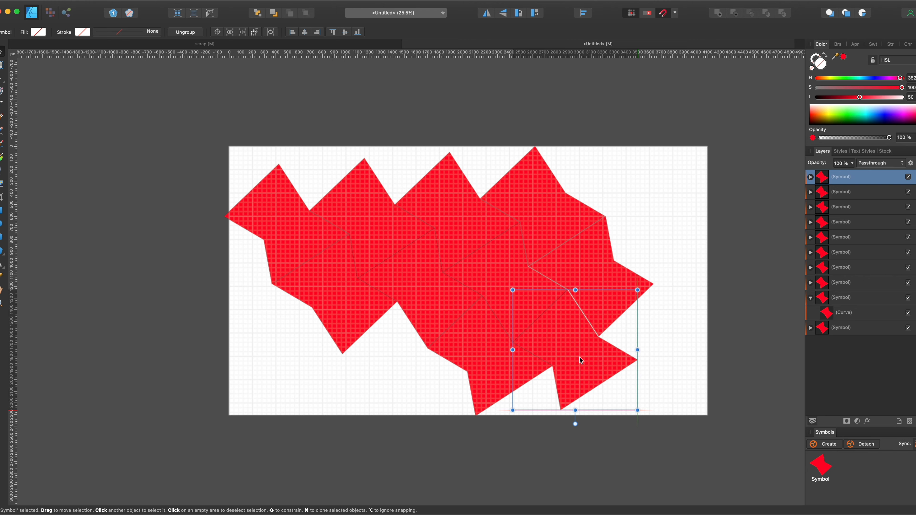
Step: Nudge the new lower-right rotated instance right until its edges meet the pattern
{"action": "scroll", "coordinate": [580, 358], "scroll_direction": "up", "scroll_amount": 5}
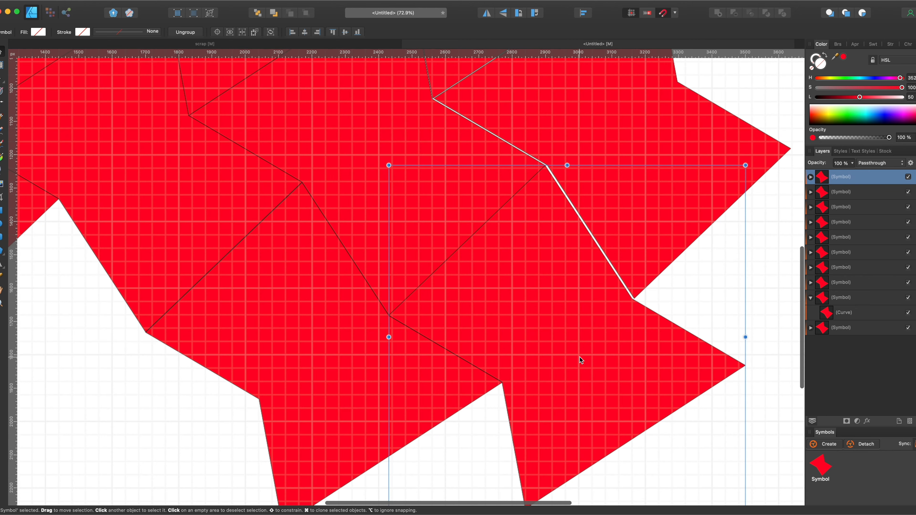
{"action": "key", "text": "Right"}
{"action": "key", "text": "Right"}
{"action": "key", "text": "Right"}
{"action": "key", "text": "Right"}
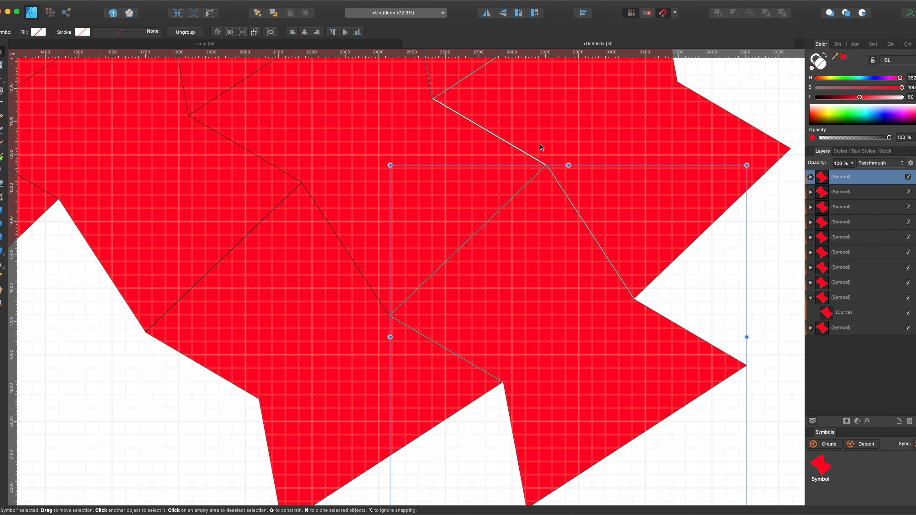
Step: Nudge the rightmost unrotated instance left until the seam with the instance below it closes
{"action": "left_click", "coordinate": [532, 125]}
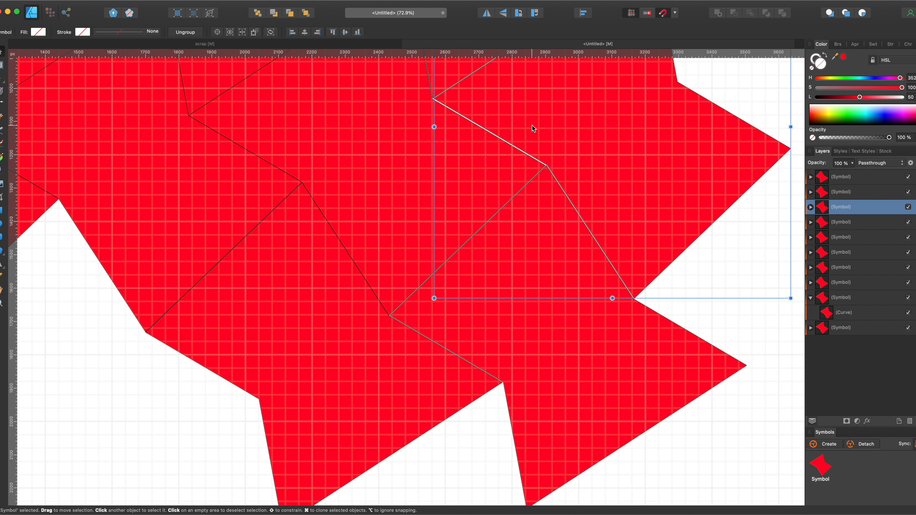
{"action": "key", "text": "Left"}
{"action": "key", "text": "Left"}
{"action": "key", "text": "Left"}
{"action": "key", "text": "Left"}
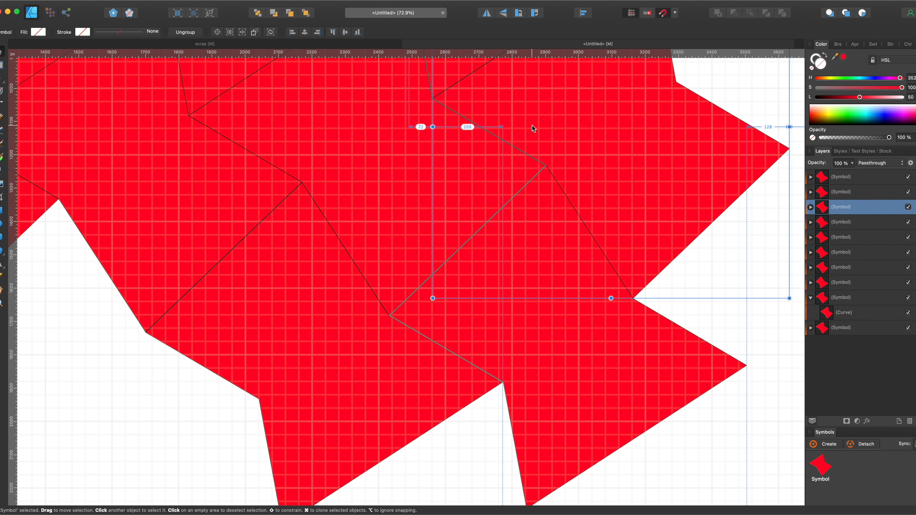
Step: Add a symbol instance past the pattern's right end, rotate it 180° and fit it roughly into the notch
{"action": "scroll", "coordinate": [448, 270], "scroll_direction": "down", "scroll_amount": 5}
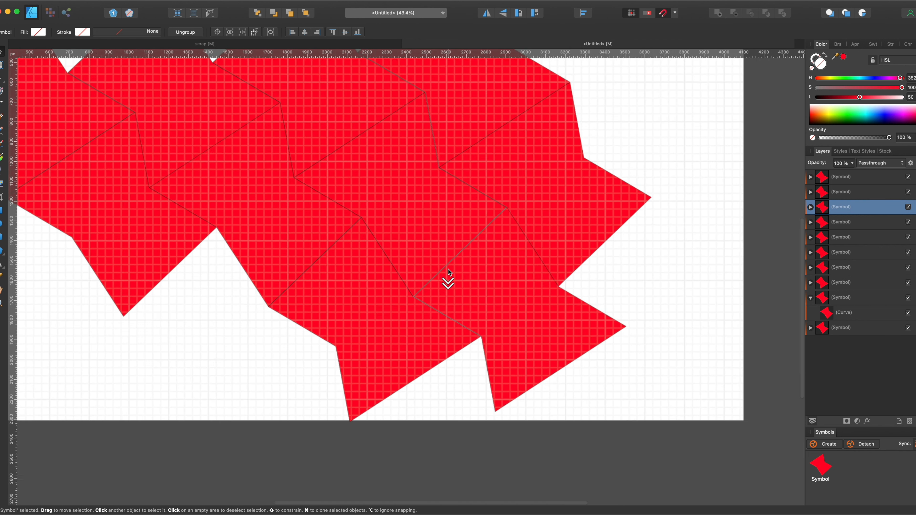
{"action": "scroll", "coordinate": [448, 269], "scroll_direction": "down", "scroll_amount": 3}
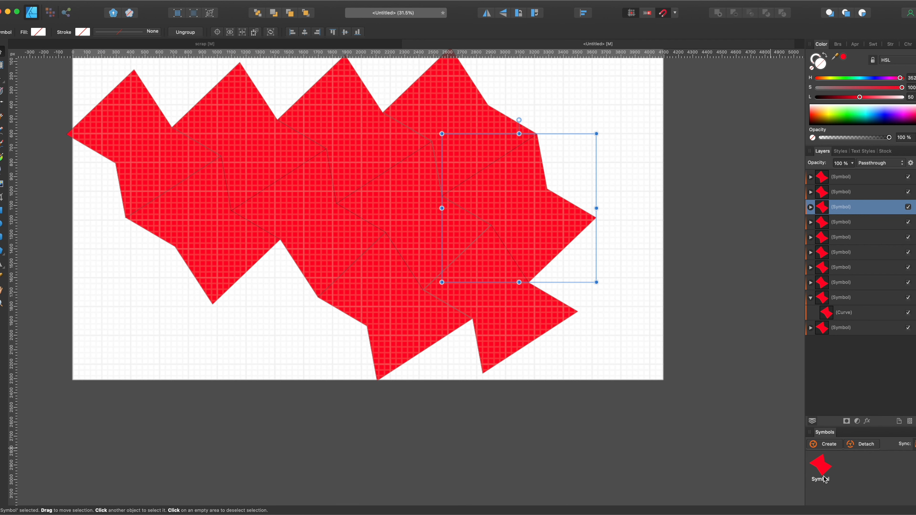
{"action": "left_click_drag", "start_coordinate": [818, 466], "coordinate": [611, 291]}
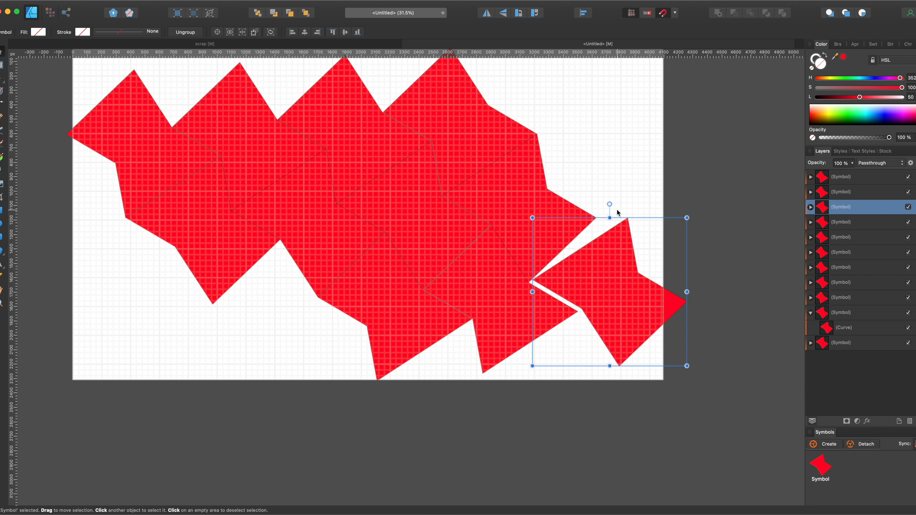
{"action": "left_click_drag", "start_coordinate": [610, 204], "coordinate": [620, 424]}
{"action": "scroll", "coordinate": [629, 352], "scroll_direction": "up", "scroll_amount": 5}
{"action": "left_click_drag", "start_coordinate": [575, 224], "coordinate": [554, 225]}
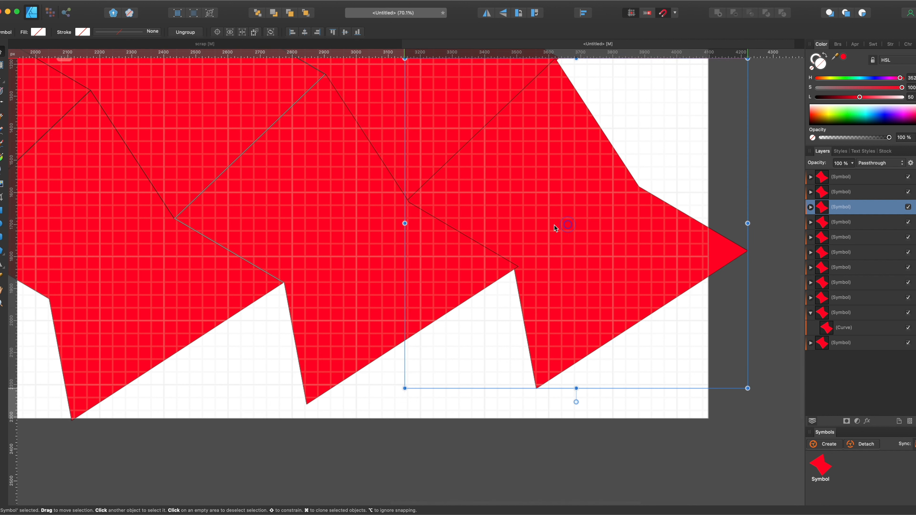
{"action": "left_click_drag", "start_coordinate": [566, 258], "coordinate": [573, 254]}
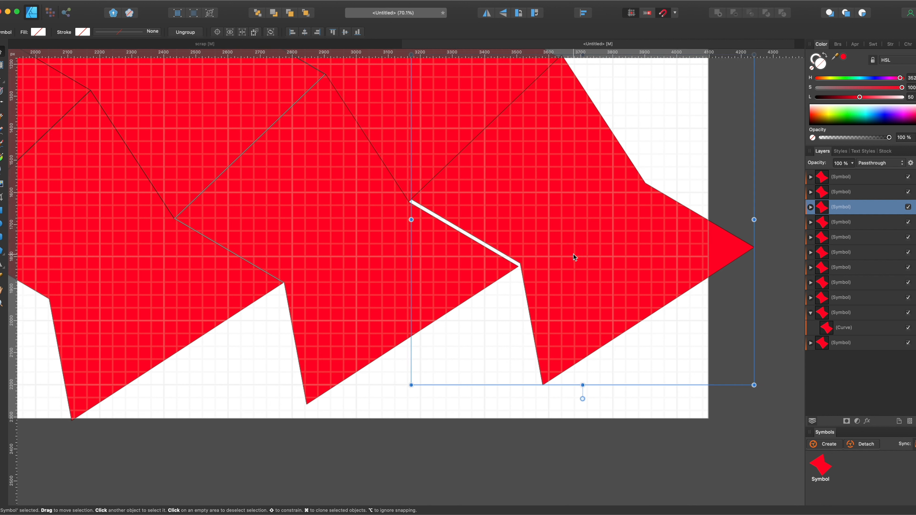
Step: Nudge the rightmost rotated instance down and left until the gap along its lower-left edge closes
{"action": "key", "text": "Down"}
{"action": "key", "text": "Down"}
{"action": "key", "text": "Down"}
{"action": "key", "text": "Left"}
{"action": "key", "text": "Left"}
{"action": "key", "text": "Left"}
{"action": "key", "text": "Left"}
{"action": "key", "text": "Left"}
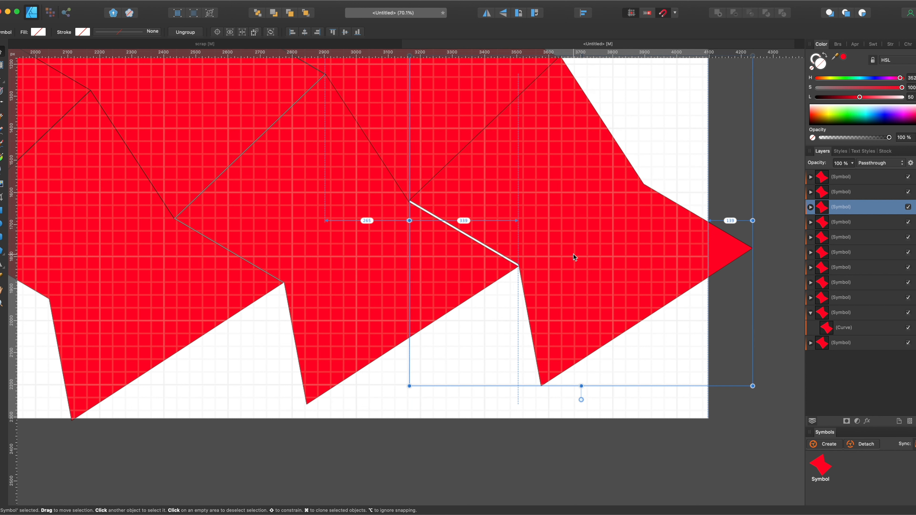
{"action": "key", "text": "Left"}
{"action": "key", "text": "Down"}
{"action": "key", "text": "Down"}
{"action": "key", "text": "Left"}
{"action": "key", "text": "Down"}
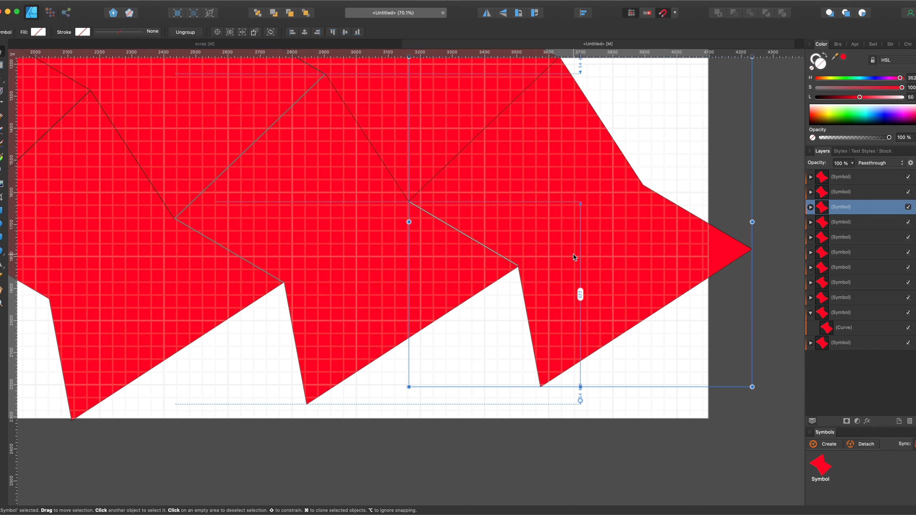
Step: Move the instance at the page's upper-right corner down out of the pattern and undo the move
{"action": "scroll", "coordinate": [575, 257], "scroll_direction": "down", "scroll_amount": 2}
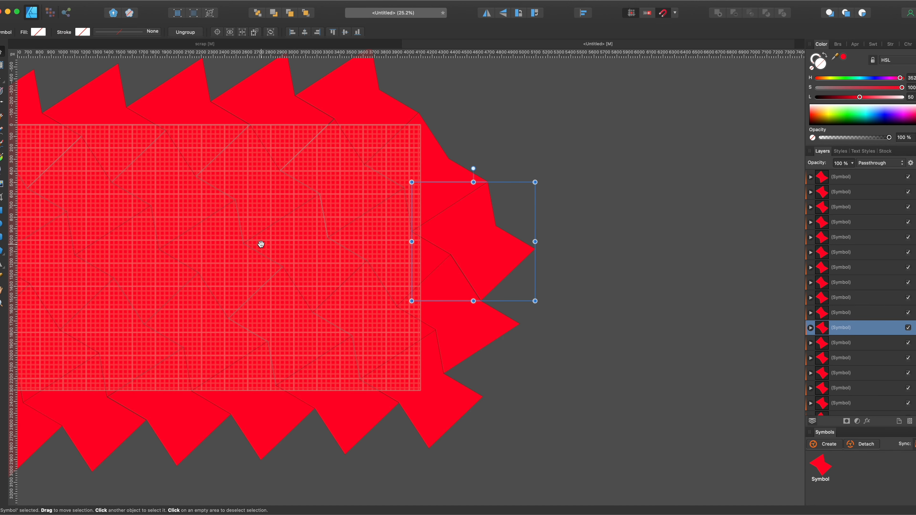
{"action": "left_click_drag", "start_coordinate": [261, 244], "coordinate": [485, 244]}
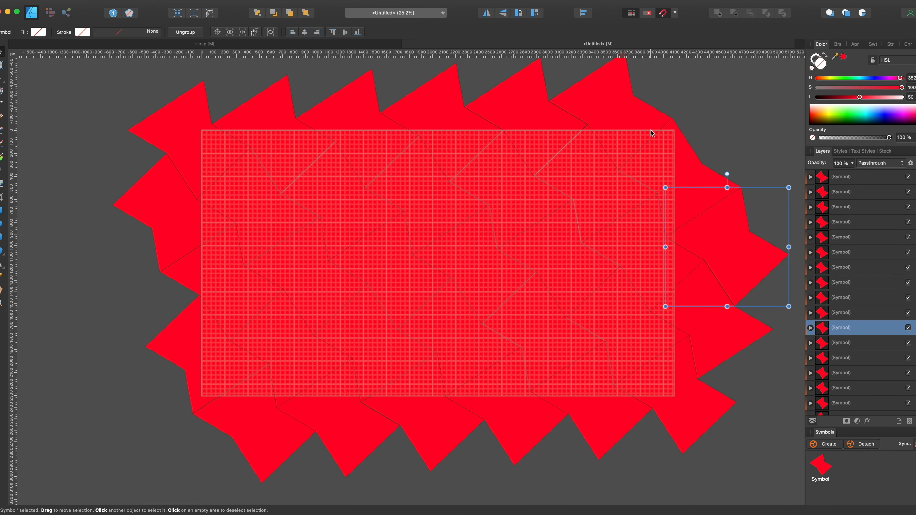
{"action": "left_click_drag", "start_coordinate": [669, 171], "coordinate": [676, 223]}
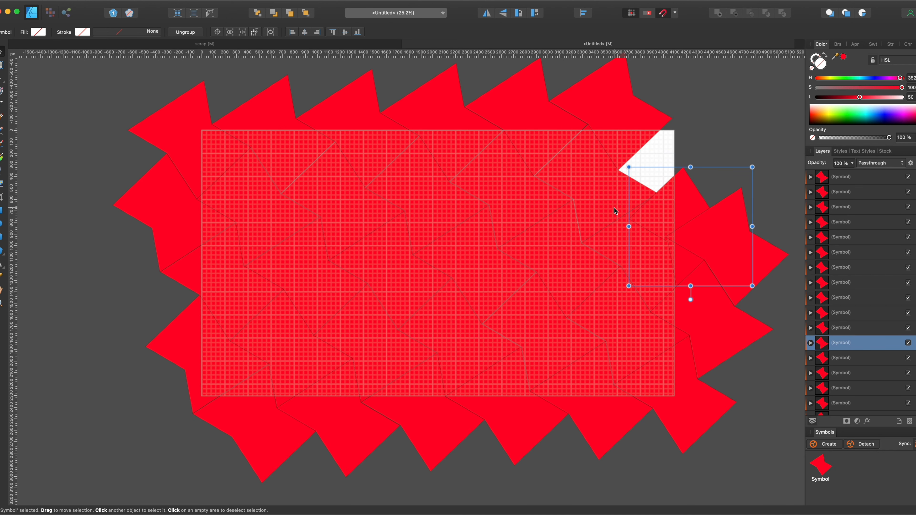
{"action": "key", "text": "super+z"}
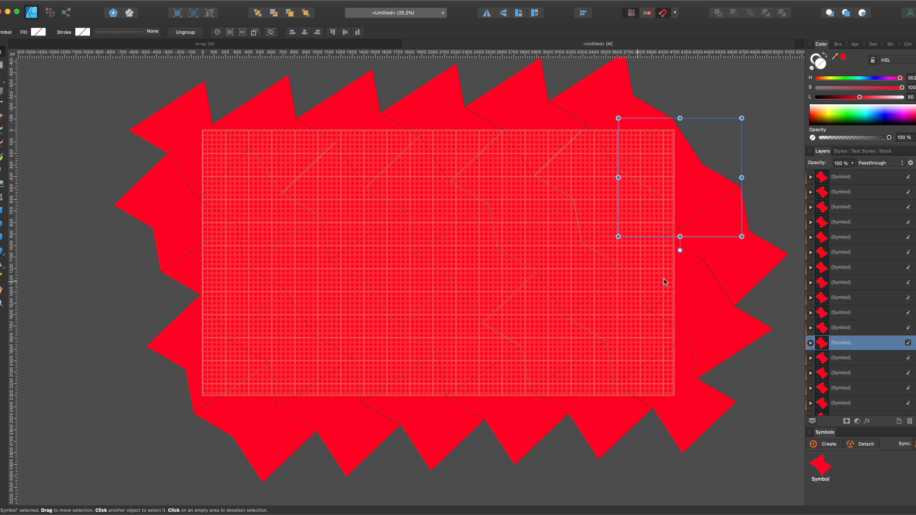
Step: Group all the symbol instances and hide the group
{"action": "left_click", "coordinate": [845, 178]}
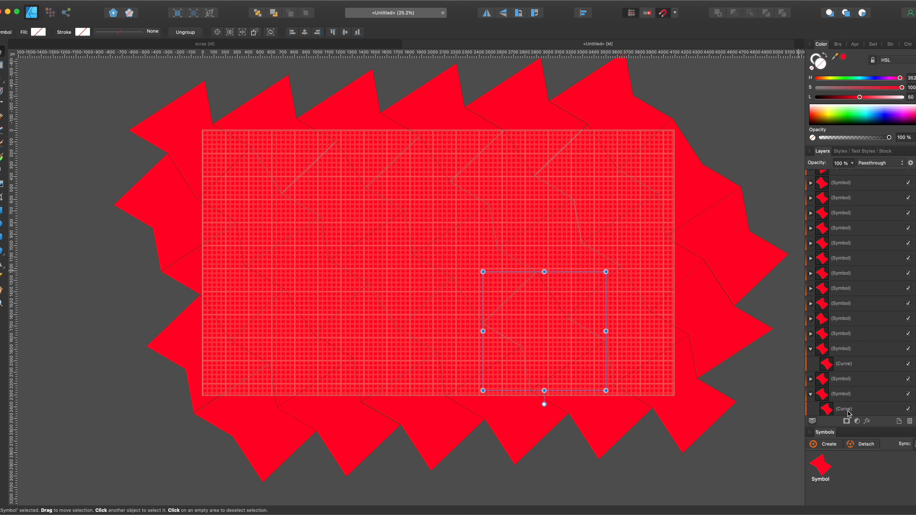
{"action": "key", "text": "super+a"}
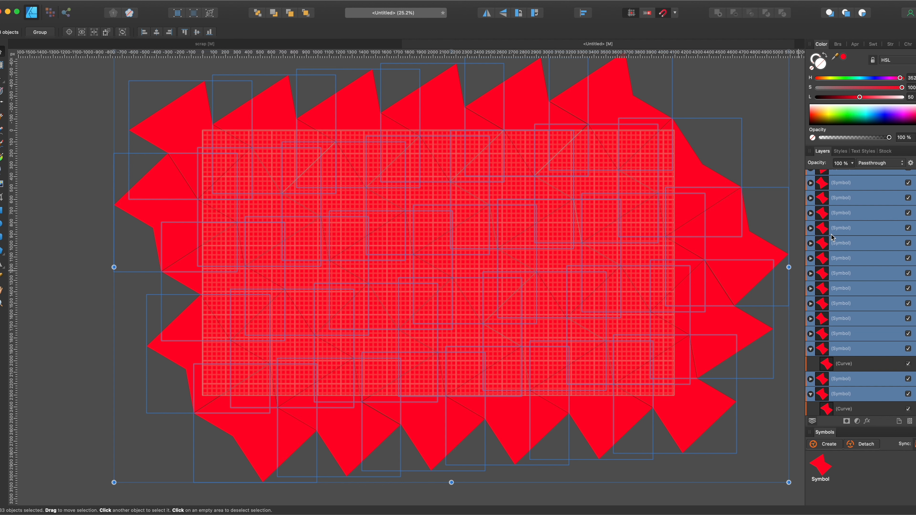
{"action": "key", "text": "super+g"}
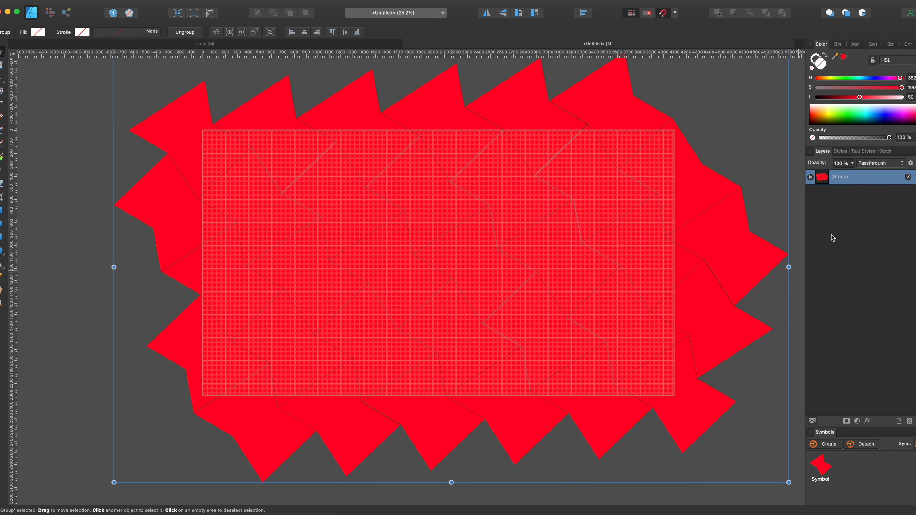
{"action": "left_click", "coordinate": [909, 177]}
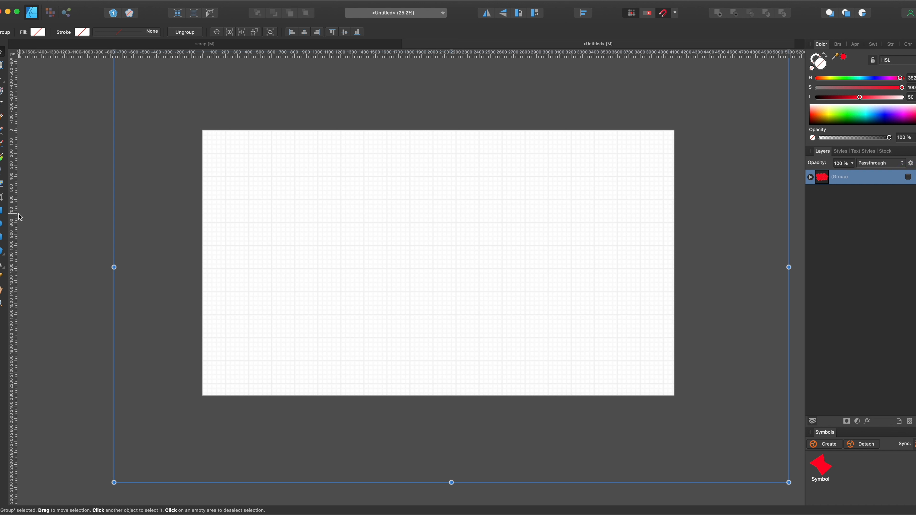
Step: Draw a 4096 × 2304 px rectangle covering the whole page and remove its fill
{"action": "left_click", "coordinate": [2, 210]}
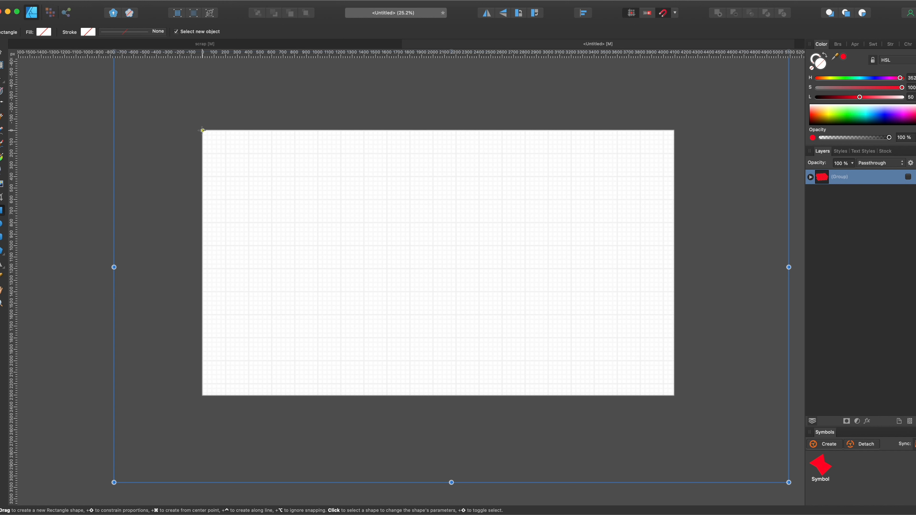
{"action": "left_click_drag", "start_coordinate": [202, 131], "coordinate": [674, 395]}
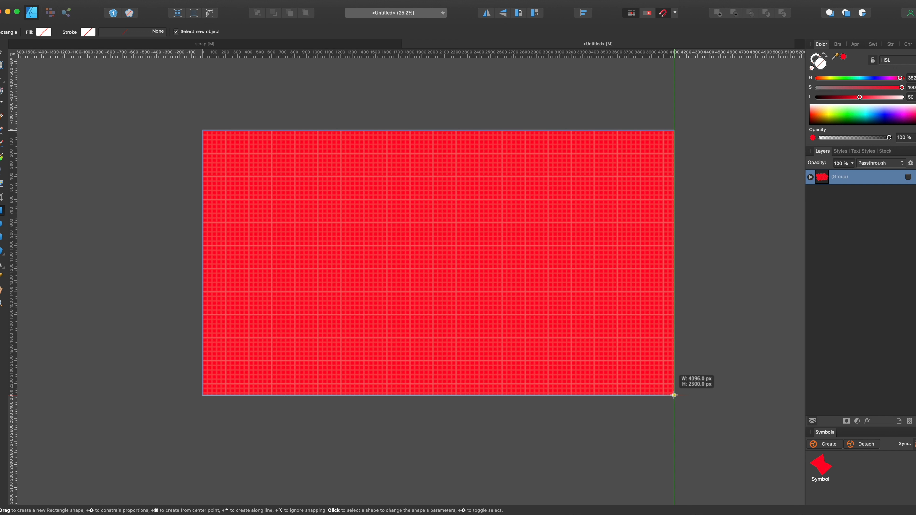
{"action": "left_click_drag", "start_coordinate": [674, 395], "coordinate": [674, 396]}
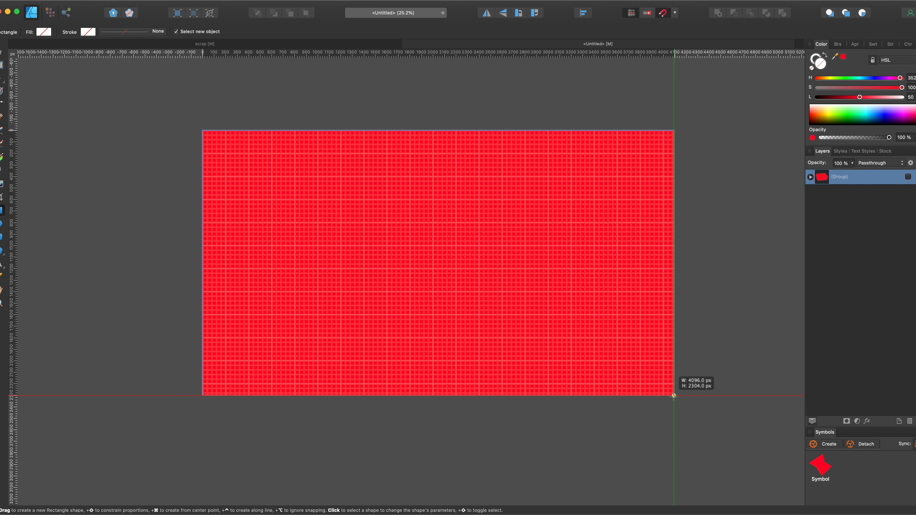
{"action": "left_click_drag", "start_coordinate": [674, 396], "coordinate": [674, 396]}
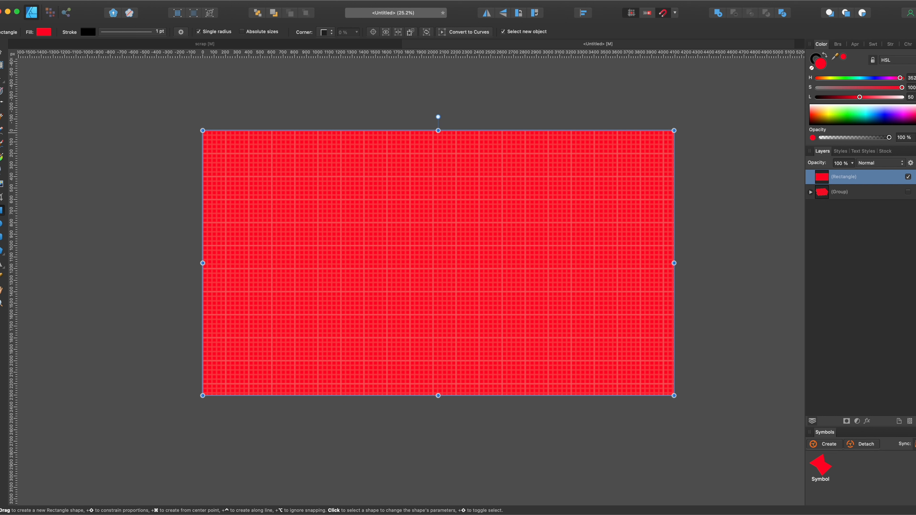
{"action": "left_click", "coordinate": [44, 34]}
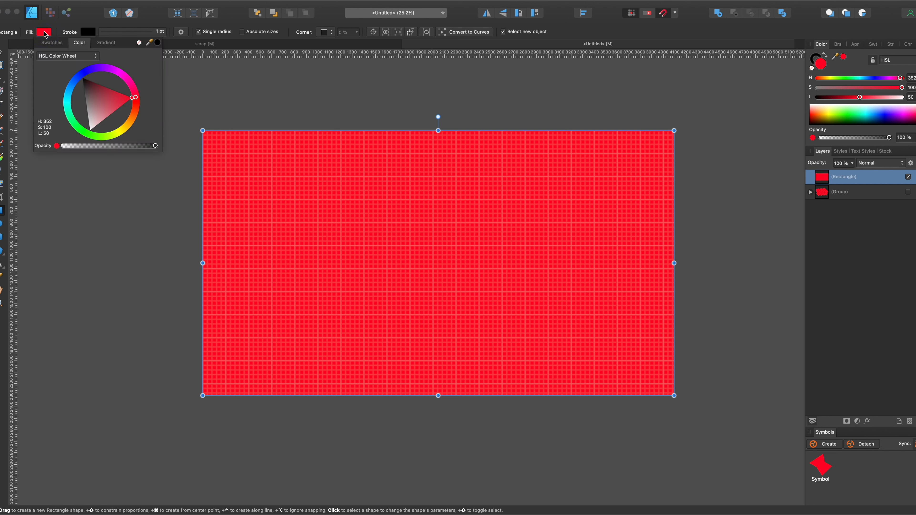
{"action": "left_click", "coordinate": [139, 44]}
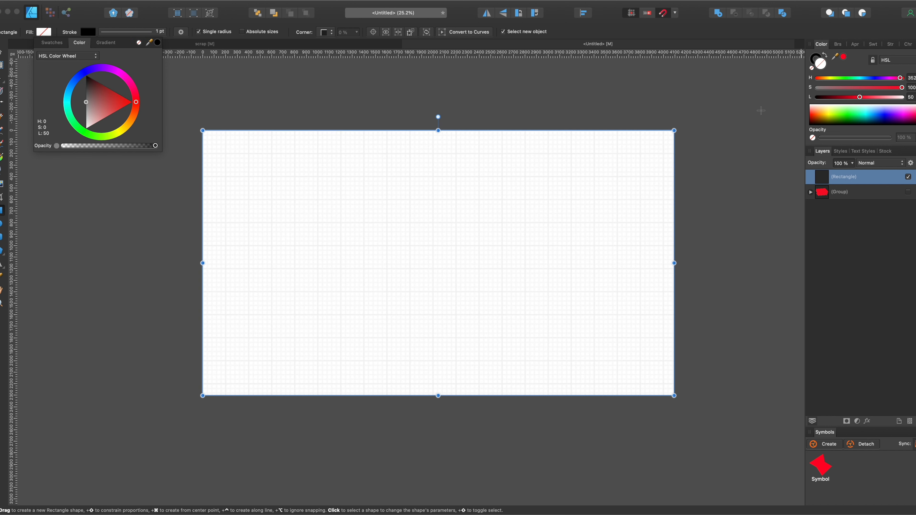
Step: Place the rectangle below the group, nest the group inside it as clipped content, and make the group visible again
{"action": "left_click_drag", "start_coordinate": [841, 180], "coordinate": [838, 208]}
{"action": "left_click", "coordinate": [845, 178]}
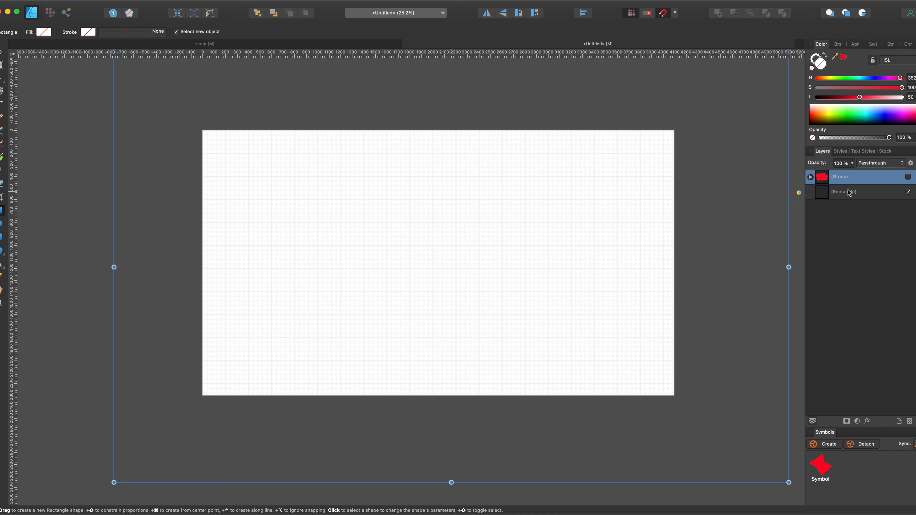
{"action": "left_click_drag", "start_coordinate": [848, 190], "coordinate": [848, 191]}
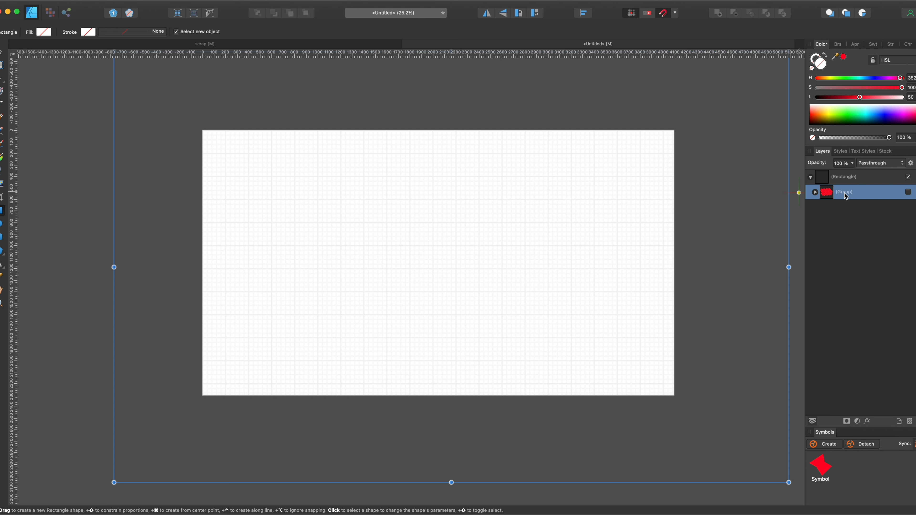
{"action": "left_click", "coordinate": [908, 192]}
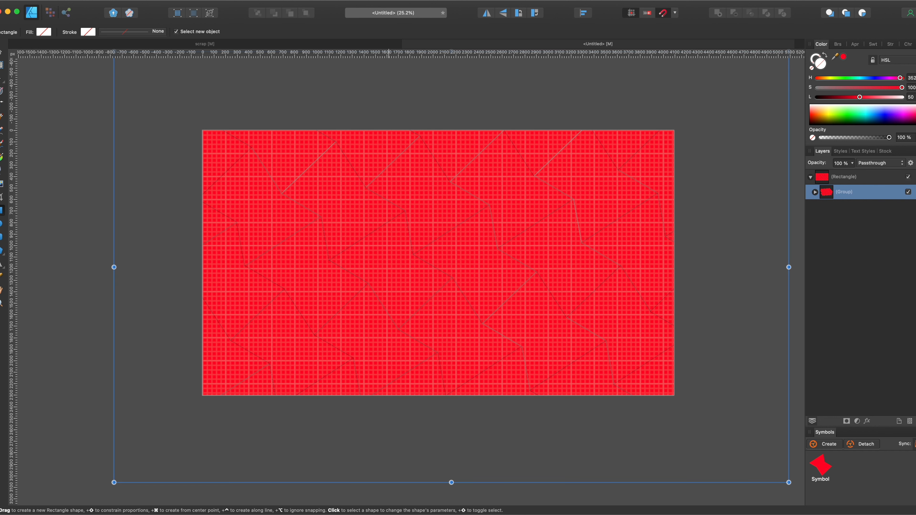
Step: Hide the grid so only the clipped tessellation shows on the page
{"action": "left_click", "coordinate": [184, 0]}
{"action": "left_click", "coordinate": [212, 130]}
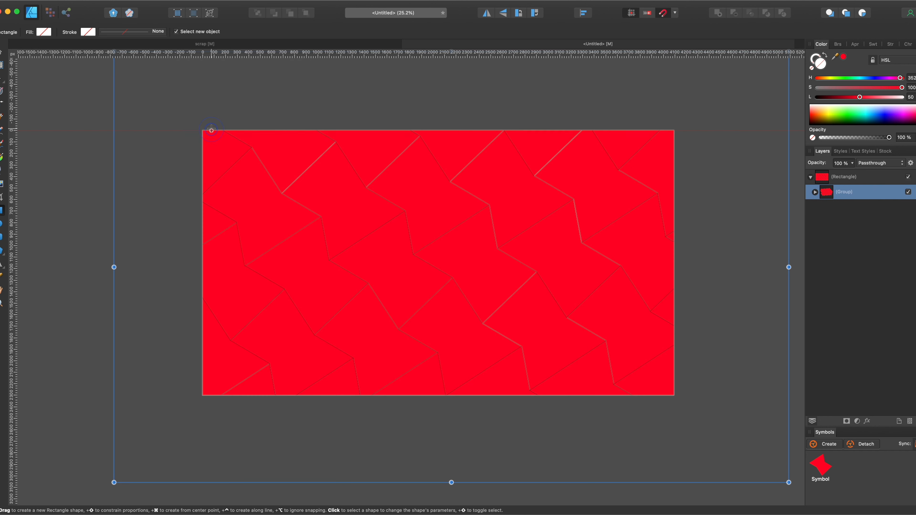
{"action": "scroll", "coordinate": [450, 123], "scroll_direction": "down", "scroll_amount": 2}
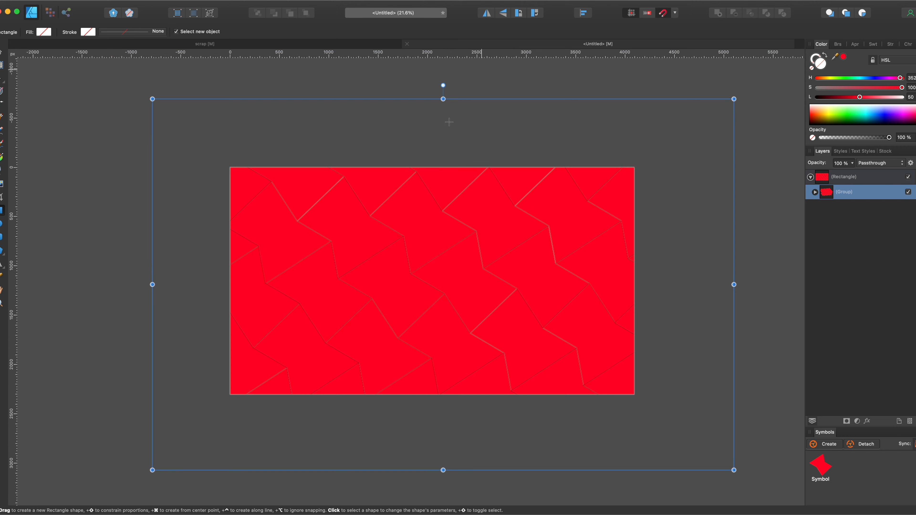
Step: Expand the clipped group and select and zoom to the curve inside the symbol tile near the page's upper-left corner
{"action": "left_click", "coordinate": [816, 193]}
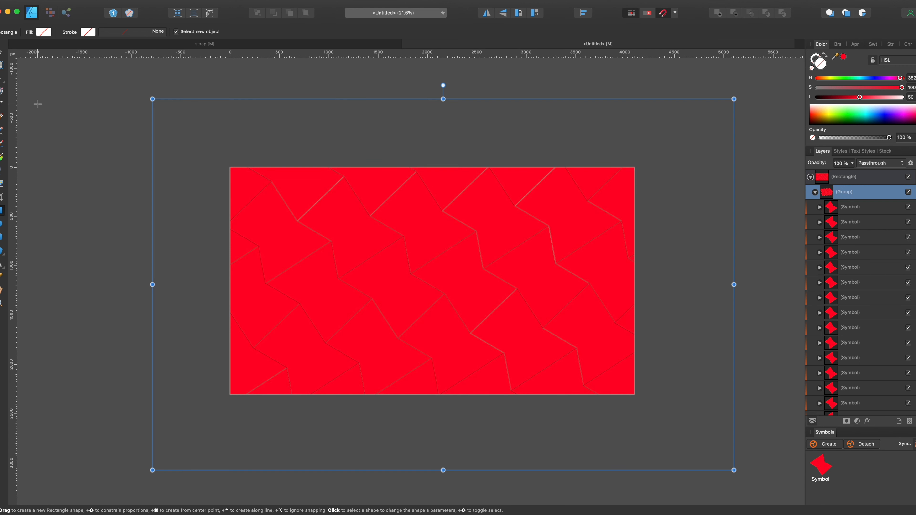
{"action": "left_click", "coordinate": [2, 52]}
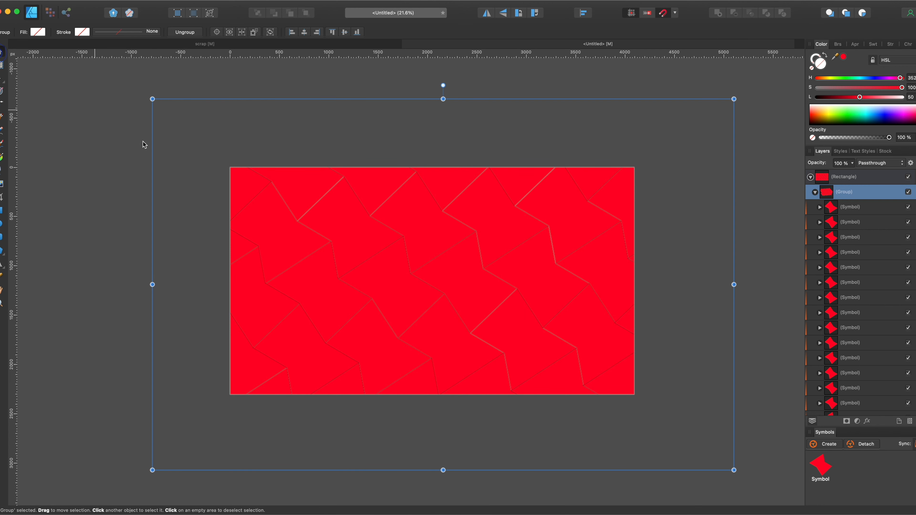
{"action": "left_click", "coordinate": [845, 208]}
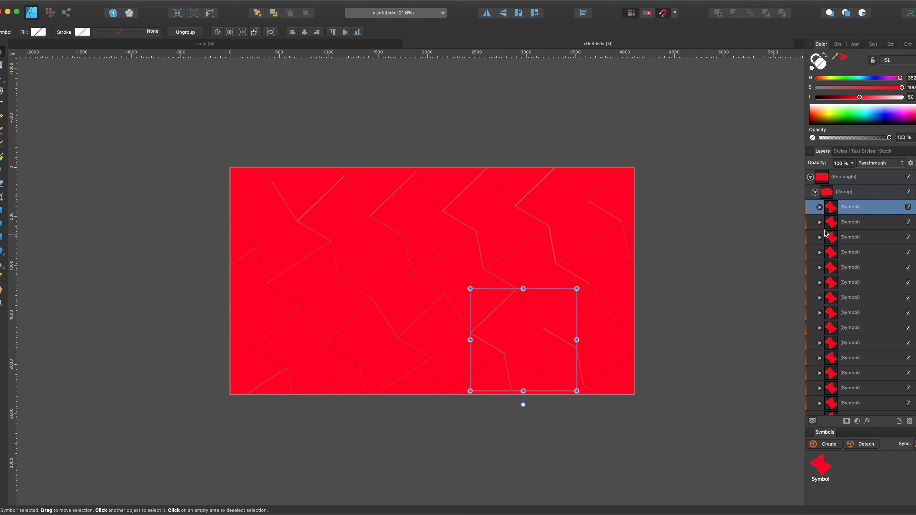
{"action": "left_click", "coordinate": [297, 250]}
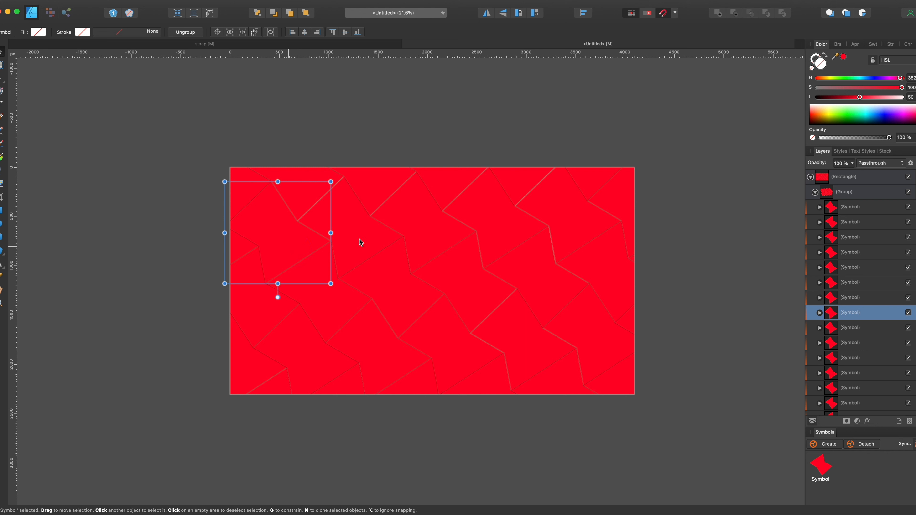
{"action": "left_click", "coordinate": [818, 314]}
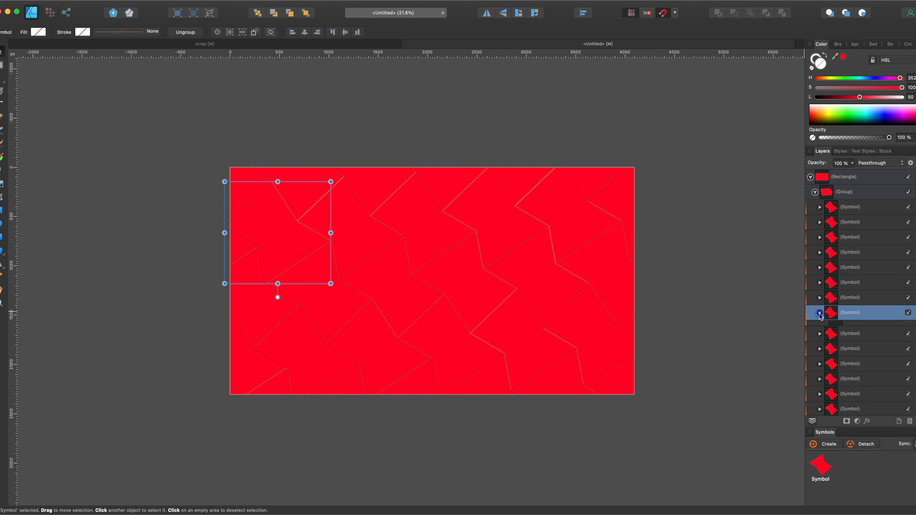
{"action": "left_click", "coordinate": [835, 331]}
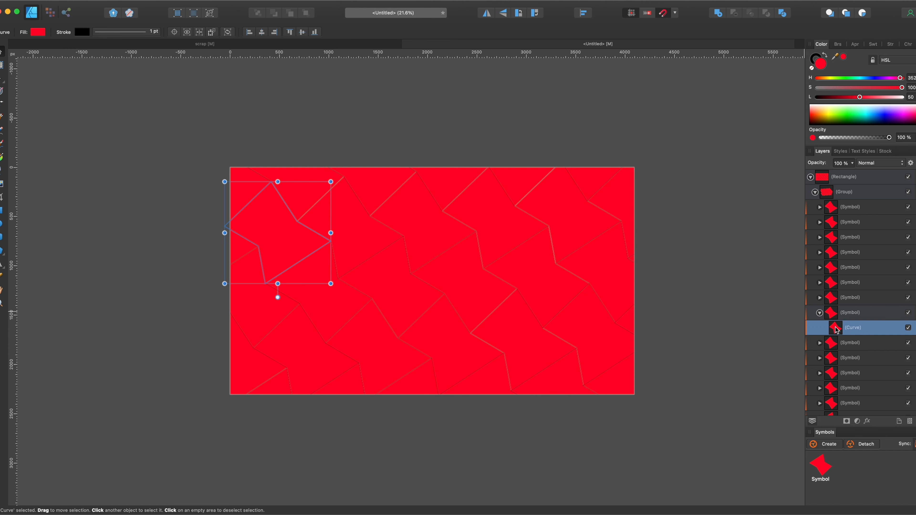
{"action": "double_click", "coordinate": [836, 327]}
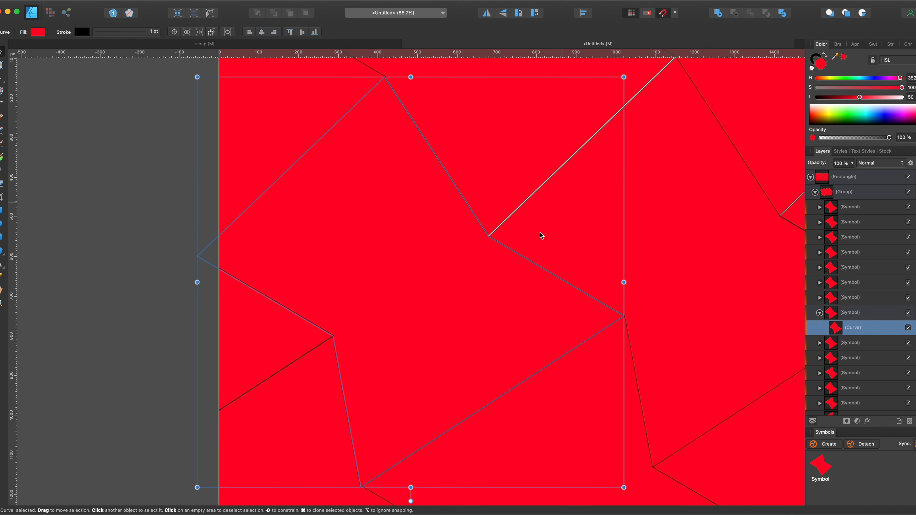
Step: Nudge the adjoining upper tile slightly down to close the white gap along its diagonal edge
{"action": "left_click", "coordinate": [646, 75]}
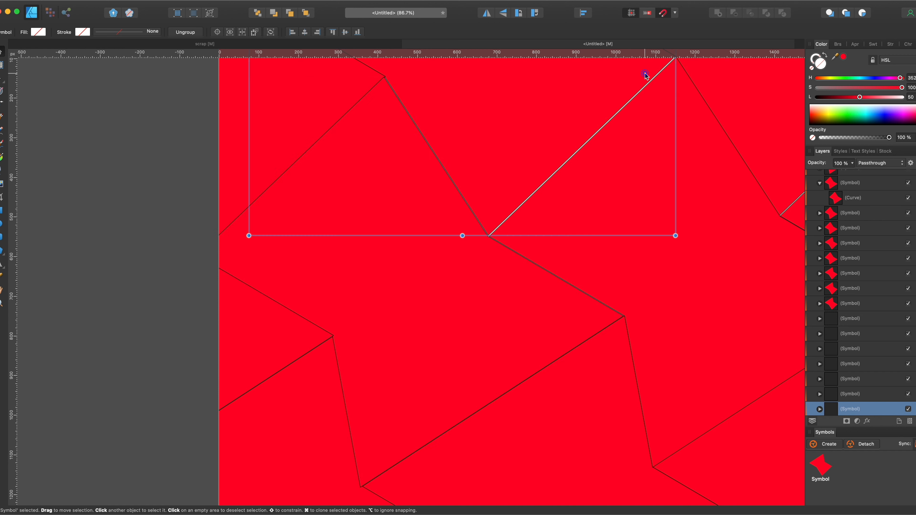
{"action": "key", "text": "Down"}
{"action": "key", "text": "Down"}
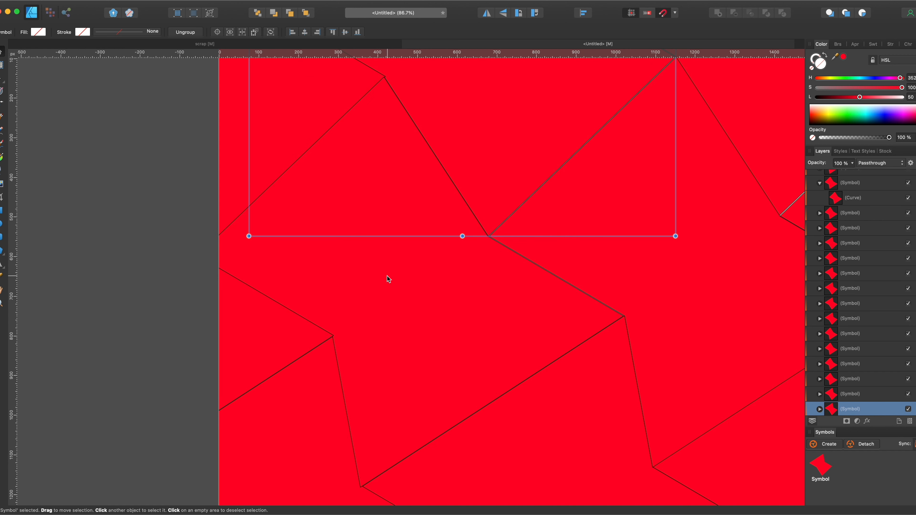
{"action": "scroll", "coordinate": [833, 383], "scroll_direction": "down", "scroll_amount": 1}
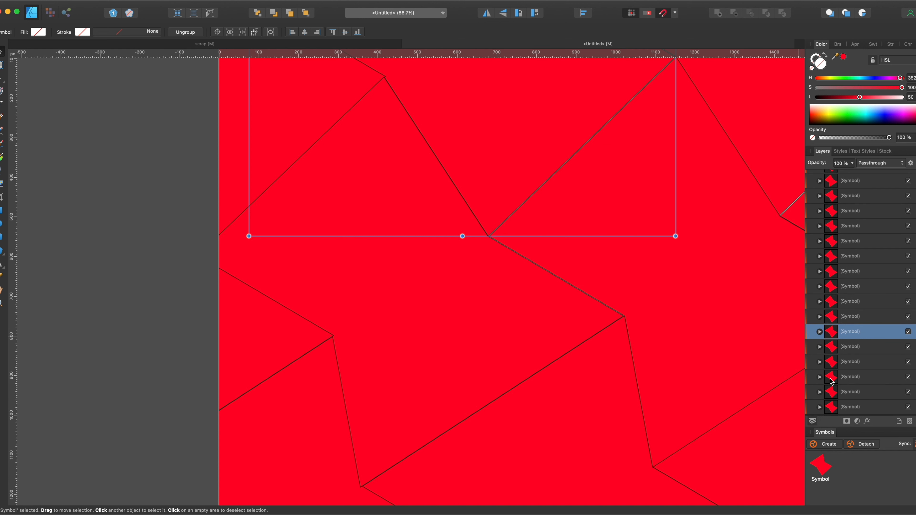
Step: Reselect the curve inside the large upper-left tile so new shapes are added within its symbol
{"action": "left_click", "coordinate": [444, 329]}
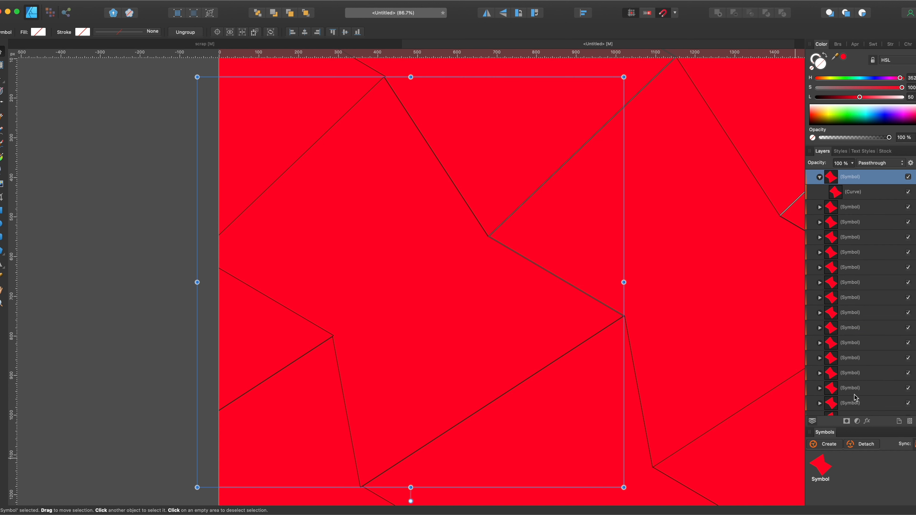
{"action": "scroll", "coordinate": [850, 356], "scroll_direction": "down", "scroll_amount": 5}
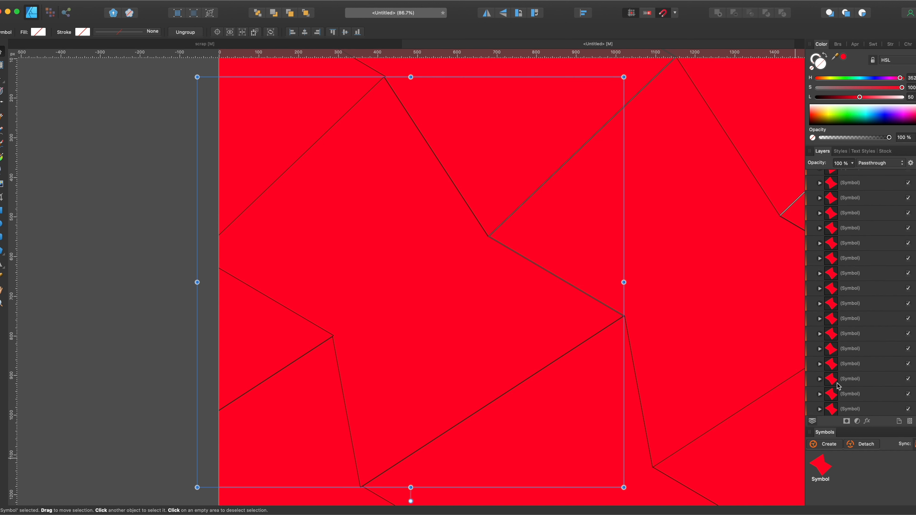
{"action": "double_click", "coordinate": [452, 313]}
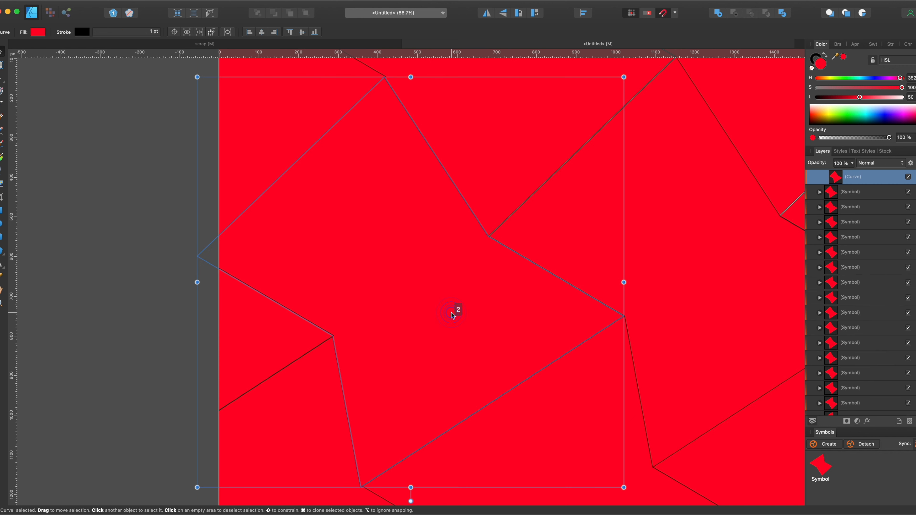
{"action": "scroll", "coordinate": [831, 189], "scroll_direction": "up", "scroll_amount": 1}
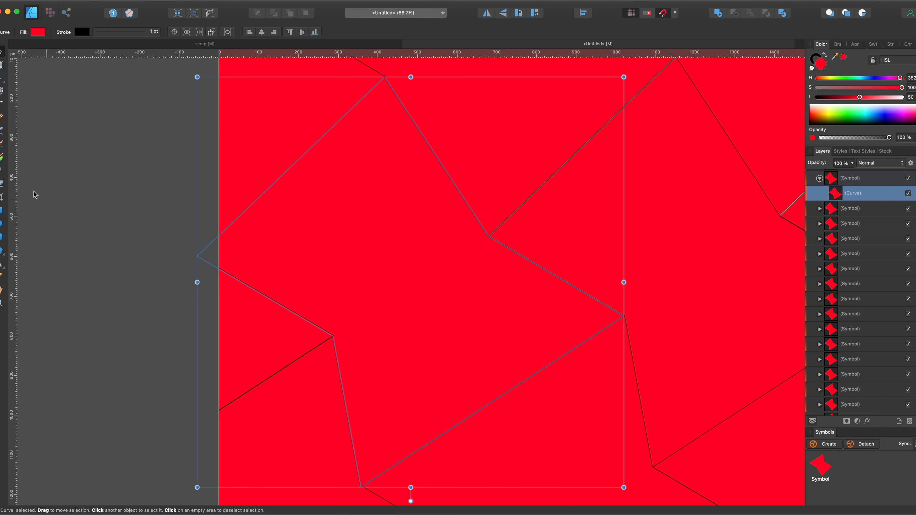
Step: Draw a closed four-sided shape with the Pen tool inside the tile, running between its two opposite inner corners
{"action": "left_click", "coordinate": [2, 122]}
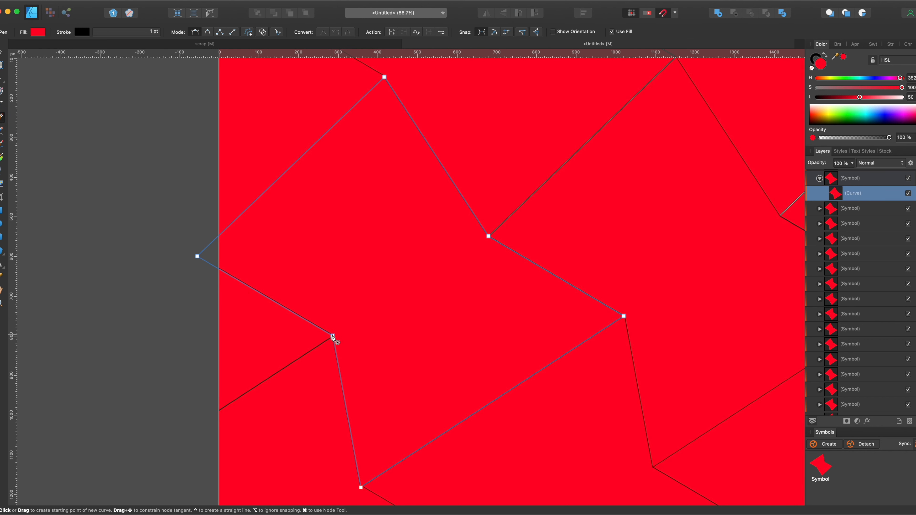
{"action": "left_click", "coordinate": [333, 336]}
{"action": "left_click", "coordinate": [311, 243]}
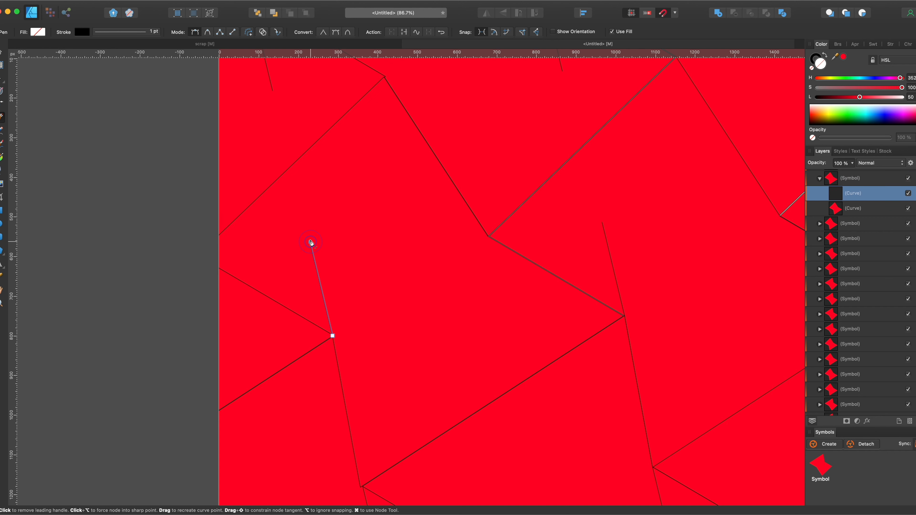
{"action": "left_click", "coordinate": [389, 150]}
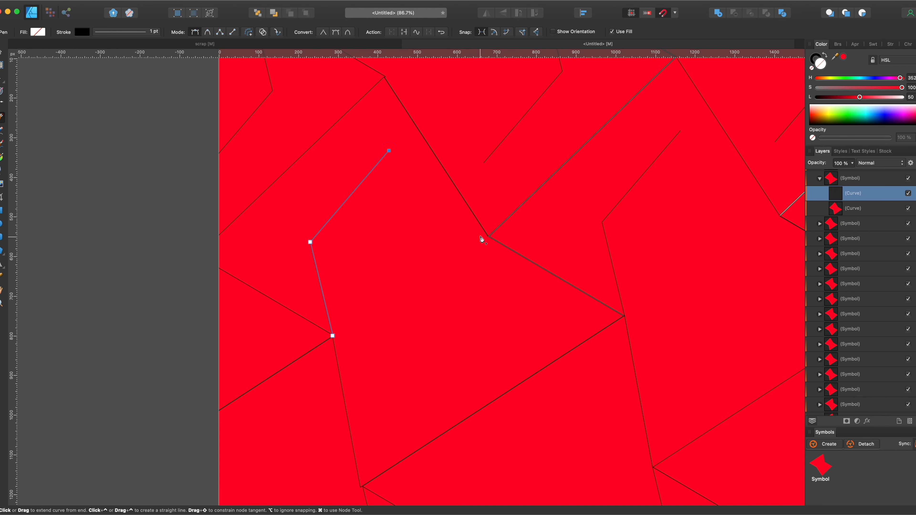
{"action": "left_click", "coordinate": [487, 236]}
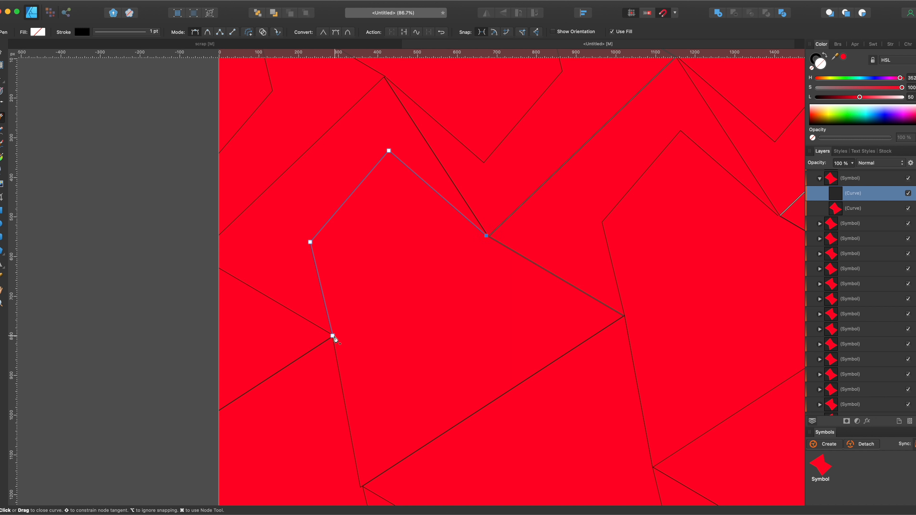
{"action": "left_click", "coordinate": [333, 336]}
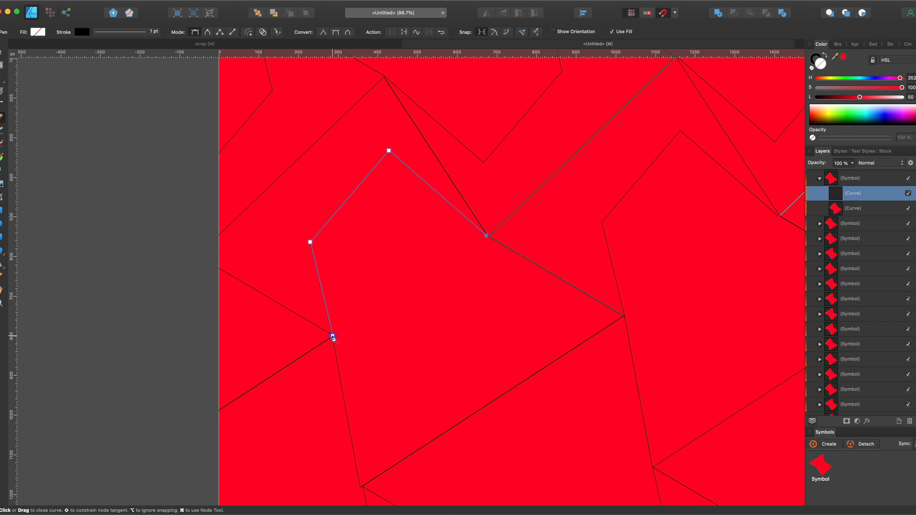
Step: Fill the four-sided shape with dark red, HSL 0, 68, 42, and deselect it
{"action": "left_click", "coordinate": [40, 32]}
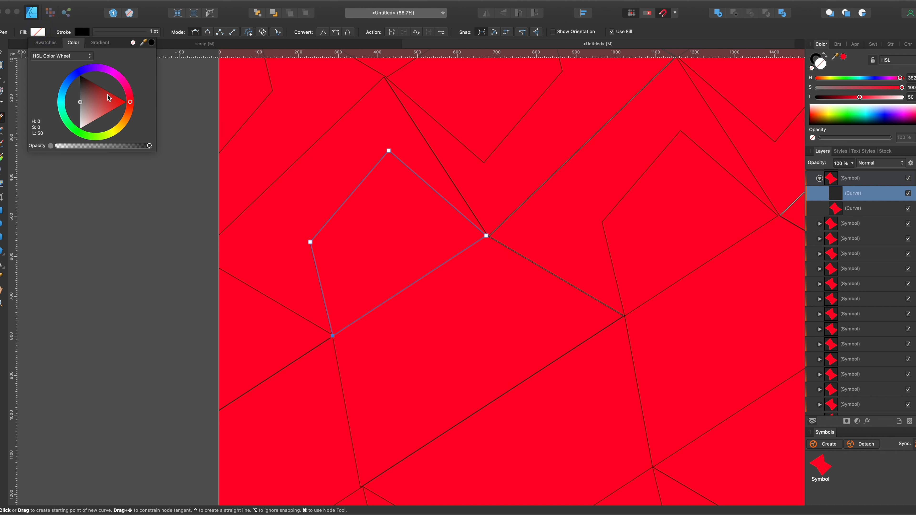
{"action": "left_click", "coordinate": [111, 103]}
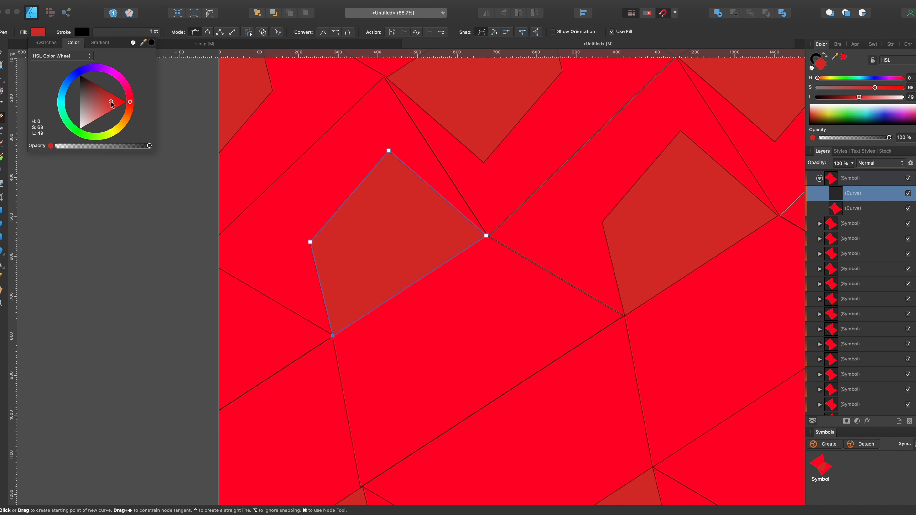
{"action": "left_click", "coordinate": [859, 98]}
{"action": "left_click_drag", "start_coordinate": [860, 99], "coordinate": [853, 99]}
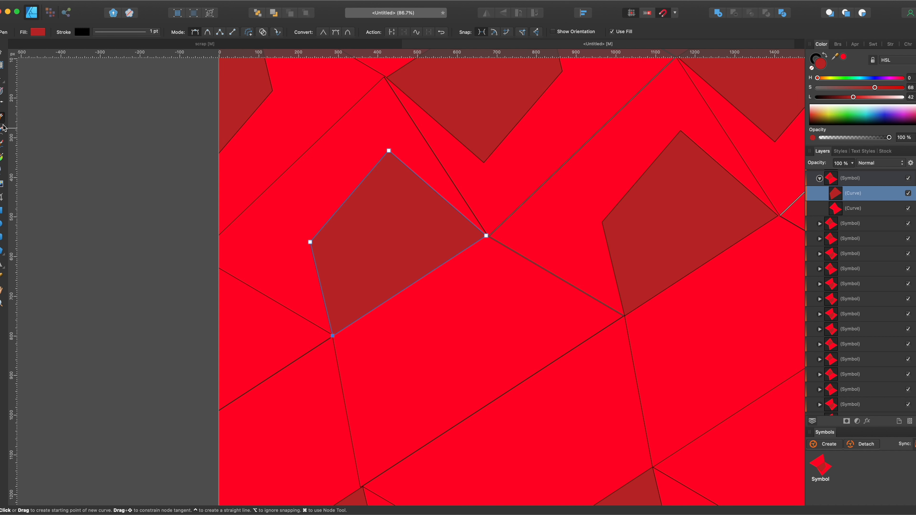
{"action": "key", "text": "Escape"}
{"action": "key", "text": "Escape"}
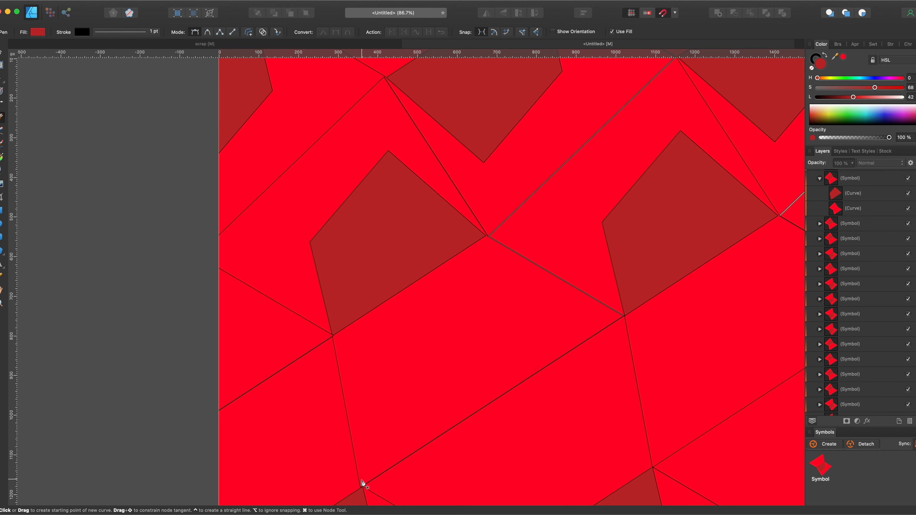
{"action": "left_click", "coordinate": [360, 484]}
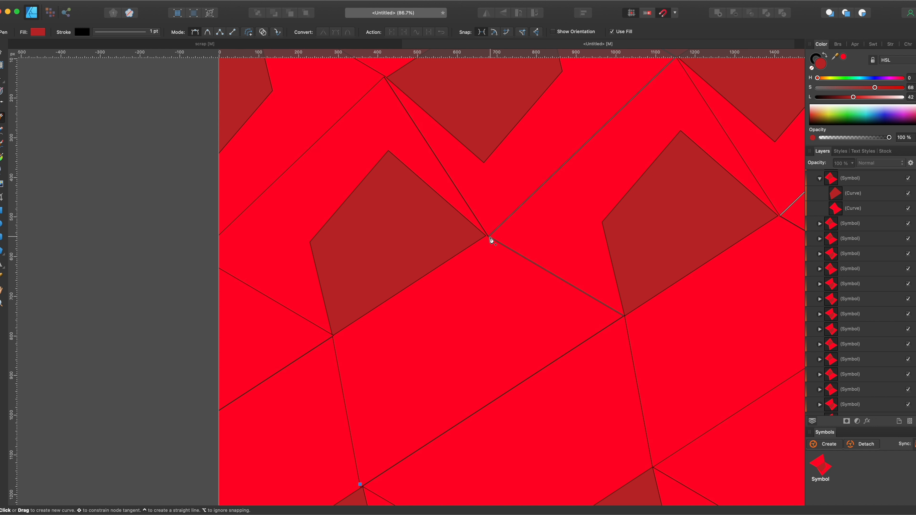
{"action": "left_click", "coordinate": [487, 238]}
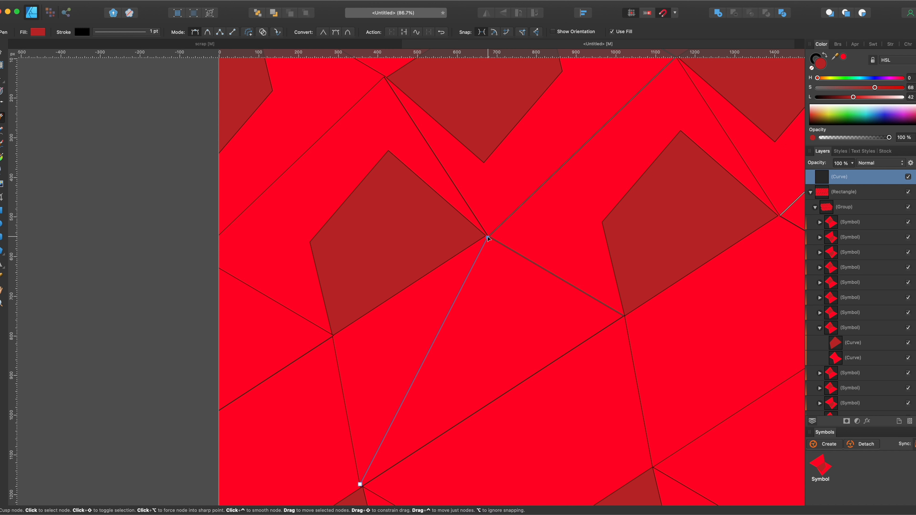
{"action": "key", "text": "super+z"}
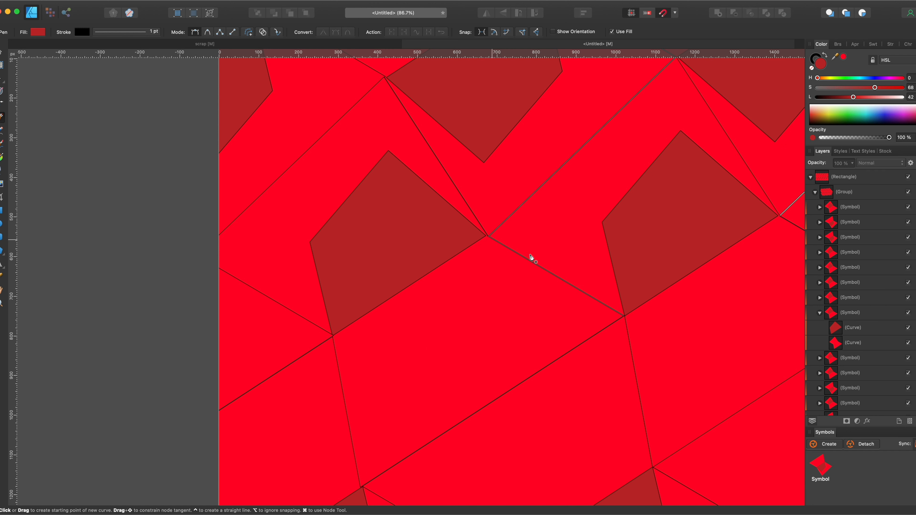
Step: Select the tile's base curve and draw an open four-point zigzag below the dark red shape with the Pen tool
{"action": "left_click", "coordinate": [831, 346]}
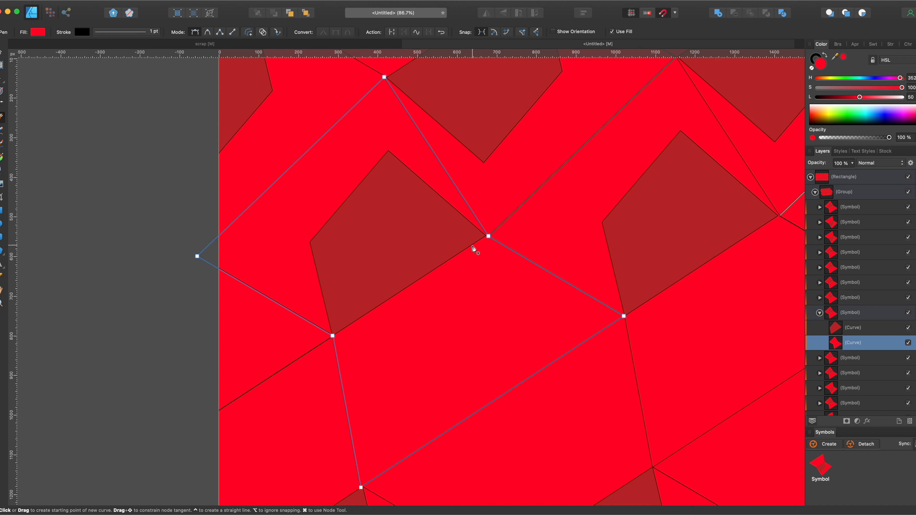
{"action": "left_click", "coordinate": [472, 246]}
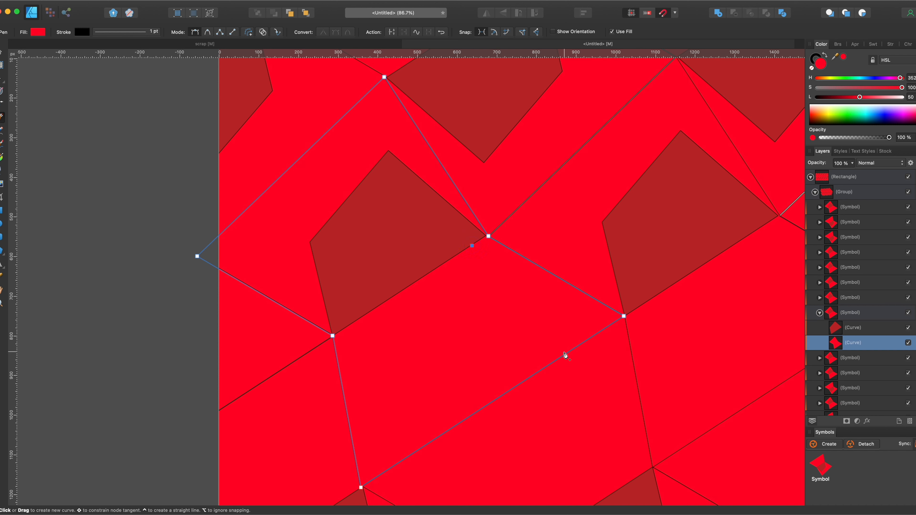
{"action": "left_click", "coordinate": [565, 355]}
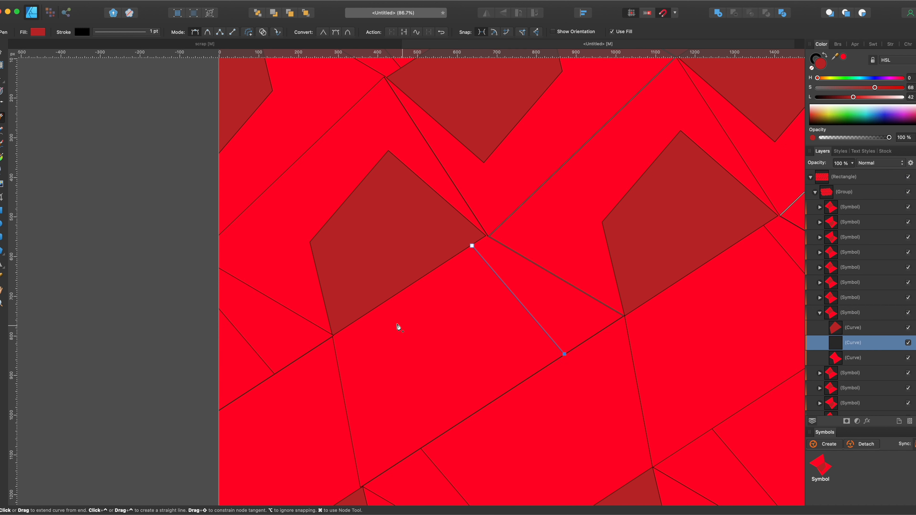
{"action": "left_click", "coordinate": [373, 311]}
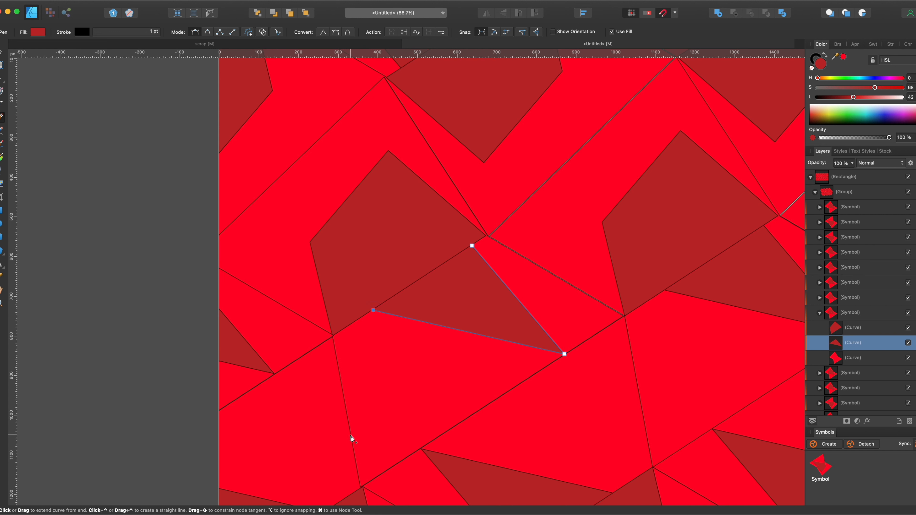
{"action": "left_click", "coordinate": [350, 438]}
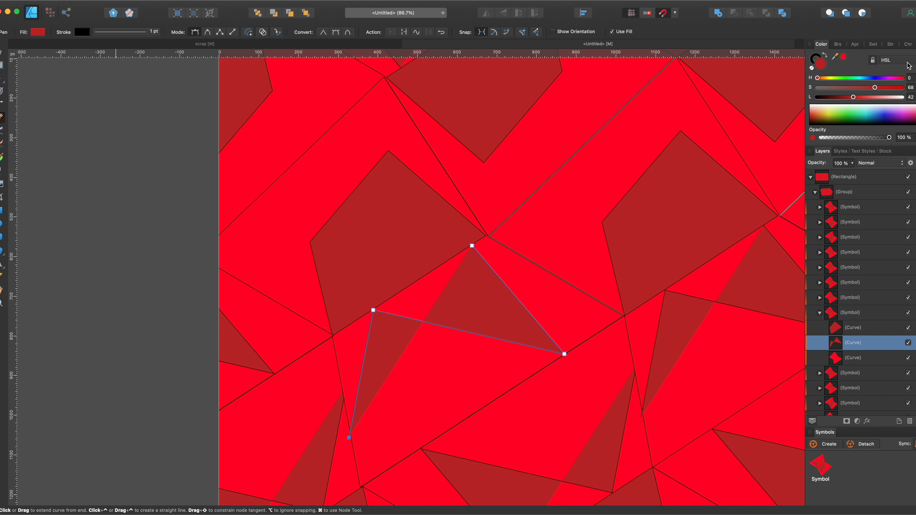
Step: Change the zigzag shape's fill to orange, HSL 19, 93, 42
{"action": "left_click_drag", "start_coordinate": [876, 90], "coordinate": [897, 90]}
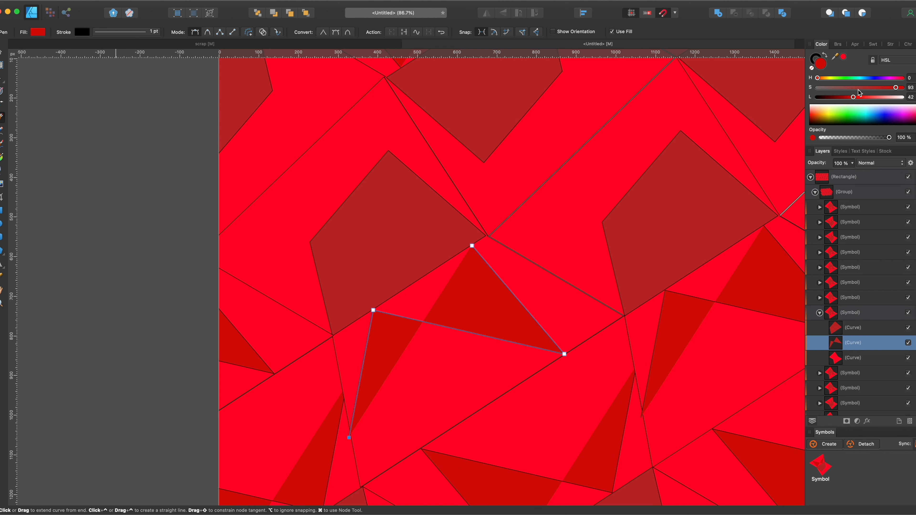
{"action": "left_click_drag", "start_coordinate": [818, 79], "coordinate": [823, 80]}
{"action": "left_click_drag", "start_coordinate": [824, 80], "coordinate": [824, 80]}
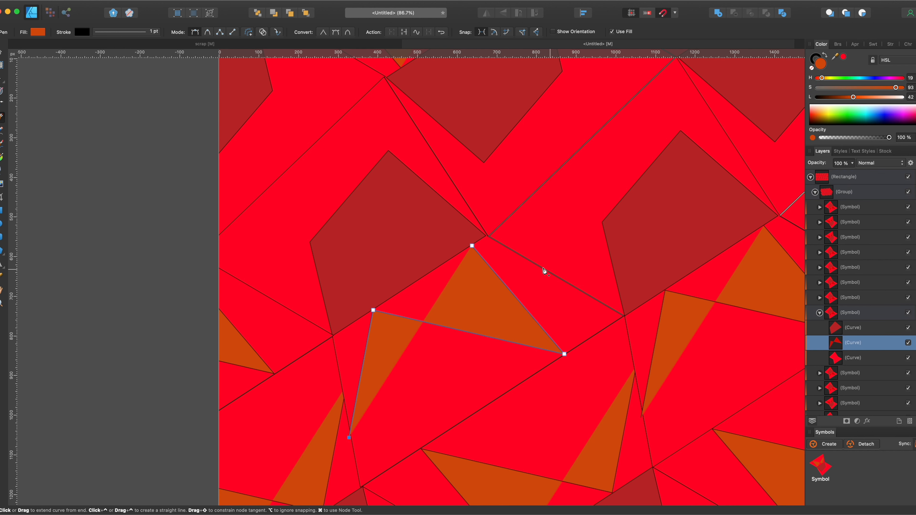
Step: Move the zigzag's lower end node slightly inward with the Node tool so it lies inside the tile's edge
{"action": "left_click", "coordinate": [349, 437]}
{"action": "key", "text": "a"}
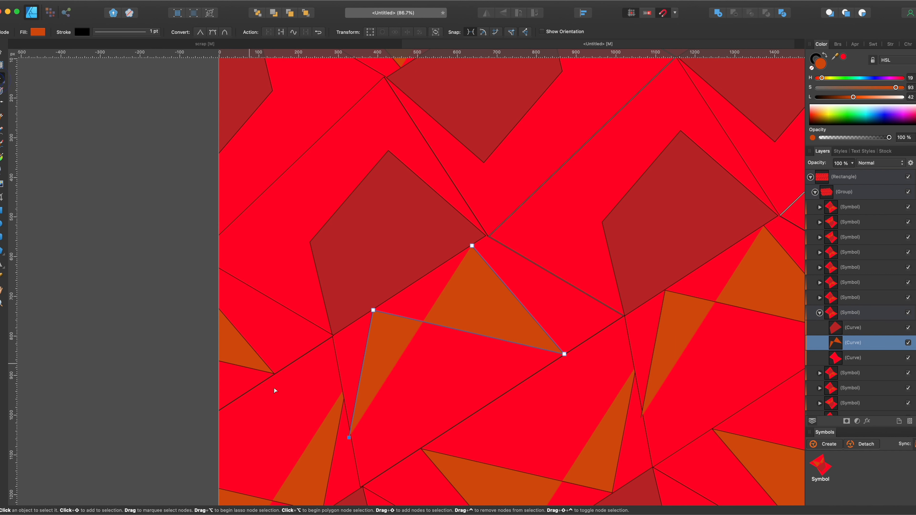
{"action": "left_click_drag", "start_coordinate": [348, 438], "coordinate": [354, 438]}
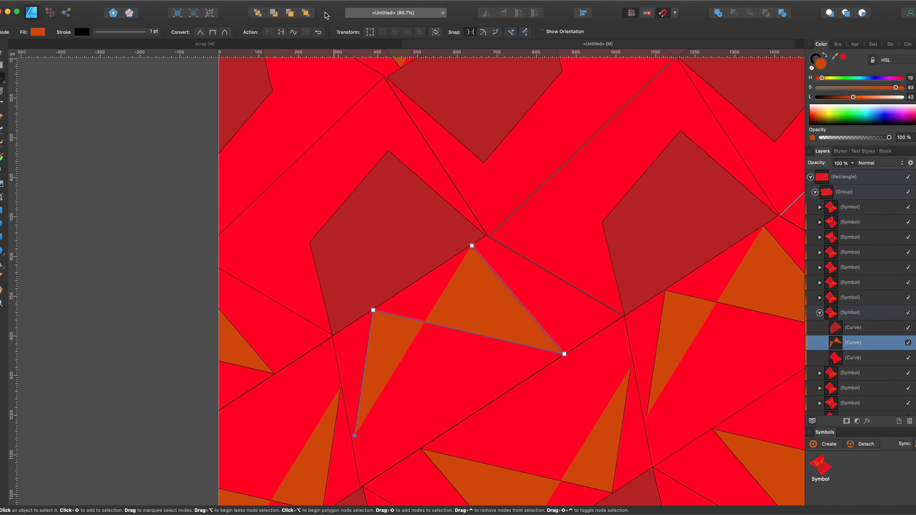
Step: Close the orange zigzag's open path so its two end nodes are joined by a straight edge
{"action": "left_click", "coordinate": [283, 34]}
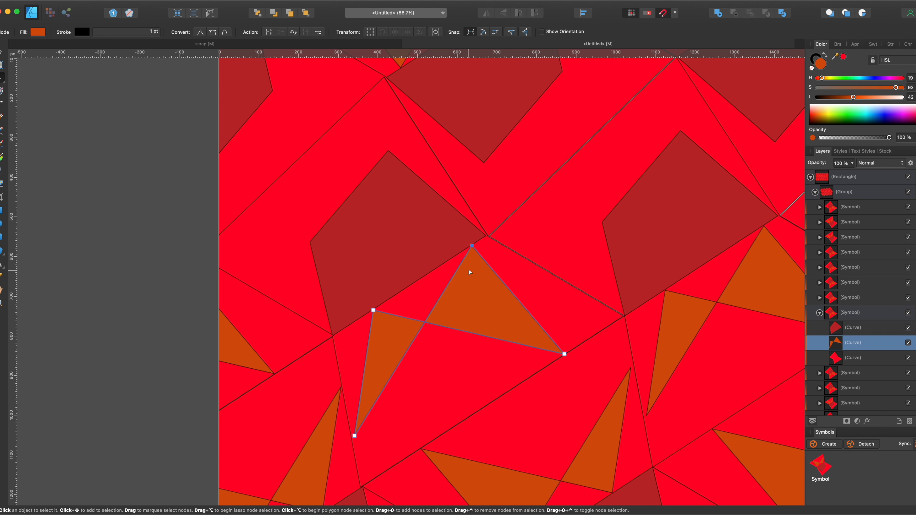
{"action": "scroll", "coordinate": [492, 280], "scroll_direction": "down", "scroll_amount": 3}
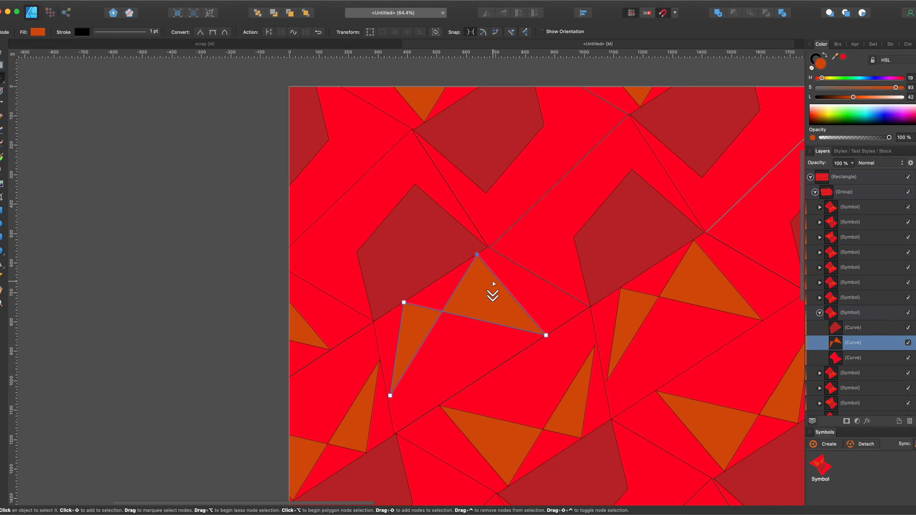
{"action": "scroll", "coordinate": [493, 282], "scroll_direction": "down", "scroll_amount": 2}
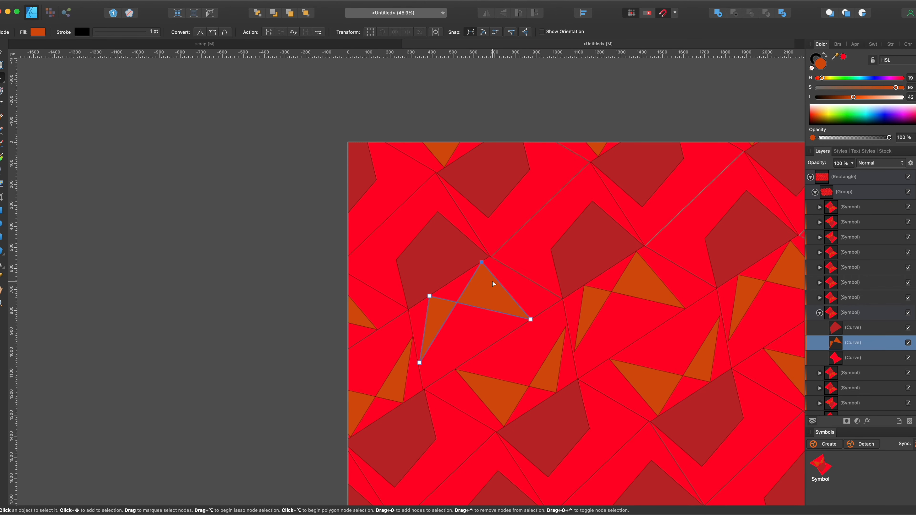
{"action": "scroll", "coordinate": [493, 284], "scroll_direction": "down", "scroll_amount": 1}
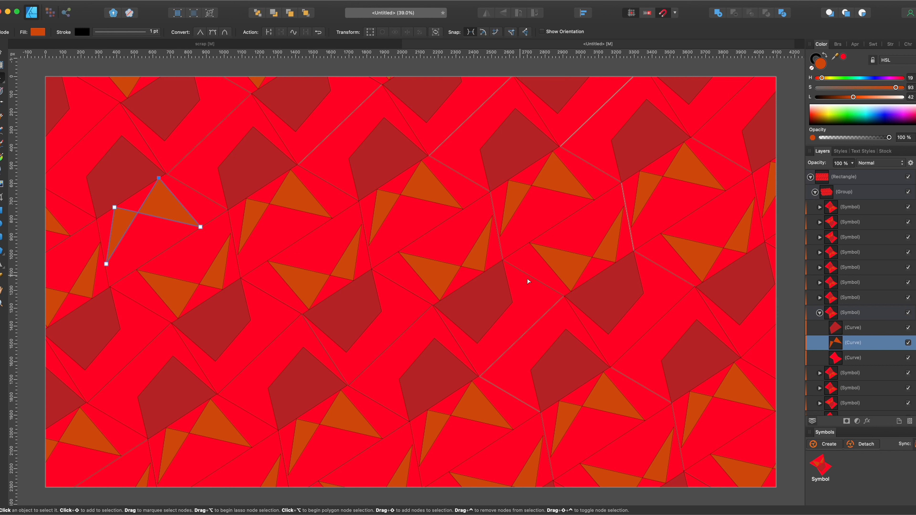
Step: Draw a trapezoid inside the tile over the dark red shape's lower edge and raise it above the tile's other curves
{"action": "double_click", "coordinate": [835, 360]}
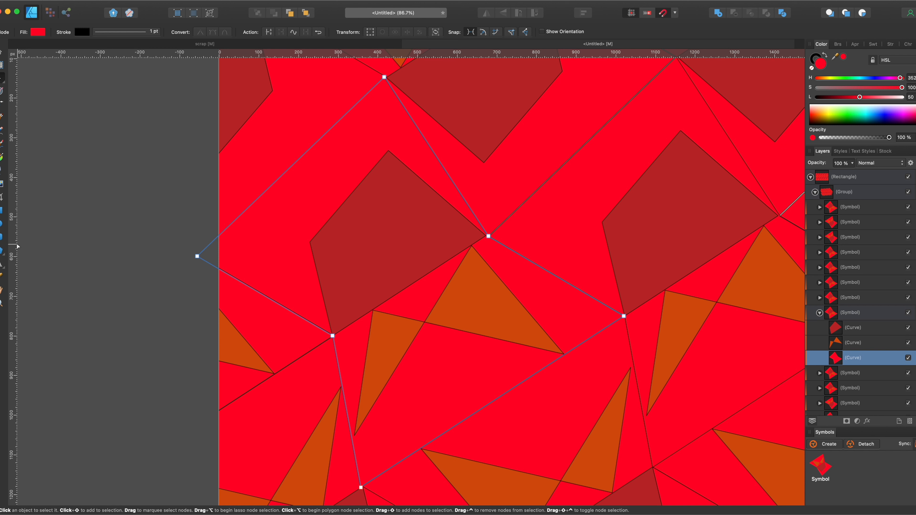
{"action": "left_click", "coordinate": [2, 250]}
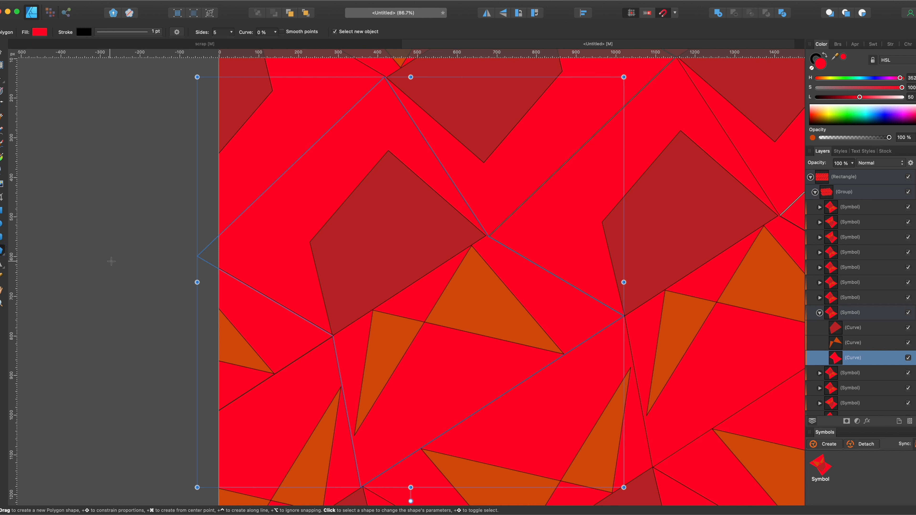
{"action": "left_click", "coordinate": [2, 252]}
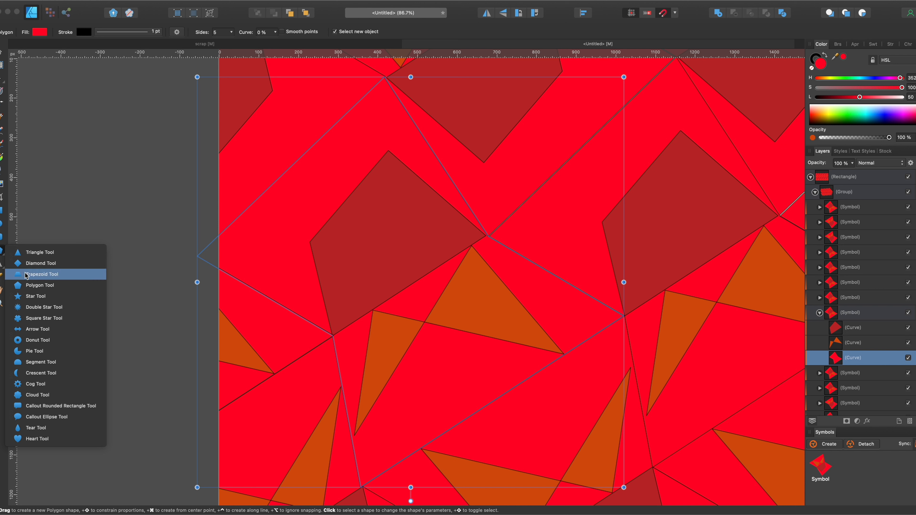
{"action": "left_click", "coordinate": [43, 278]}
{"action": "left_click_drag", "start_coordinate": [372, 227], "coordinate": [478, 306]}
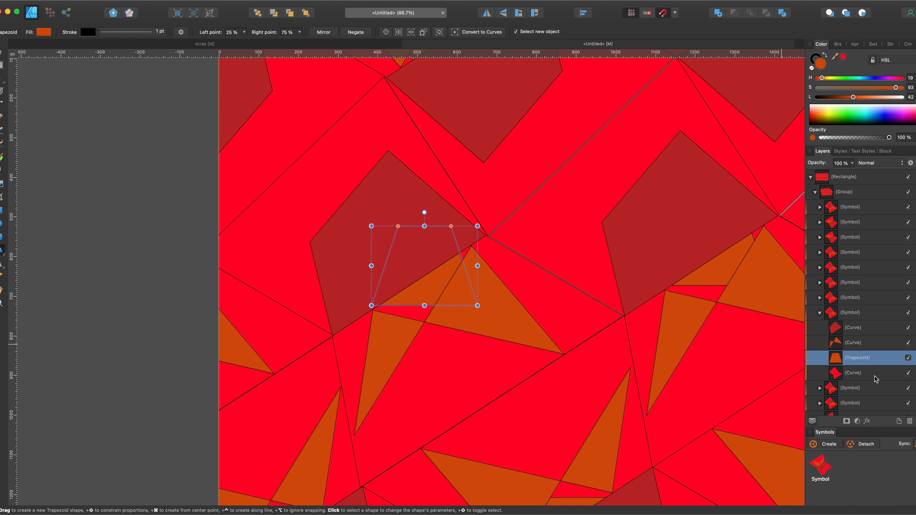
{"action": "left_click_drag", "start_coordinate": [862, 366], "coordinate": [860, 329]}
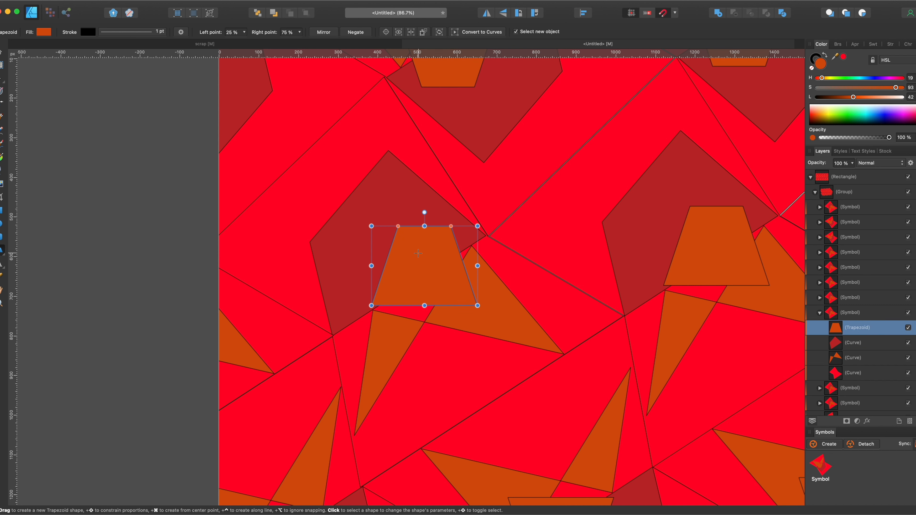
Step: Move the trapezoid to the dark red shape's upper-left part and stretch its base down to that shape's left corner
{"action": "left_click", "coordinate": [2, 53]}
{"action": "left_click_drag", "start_coordinate": [394, 257], "coordinate": [335, 180]}
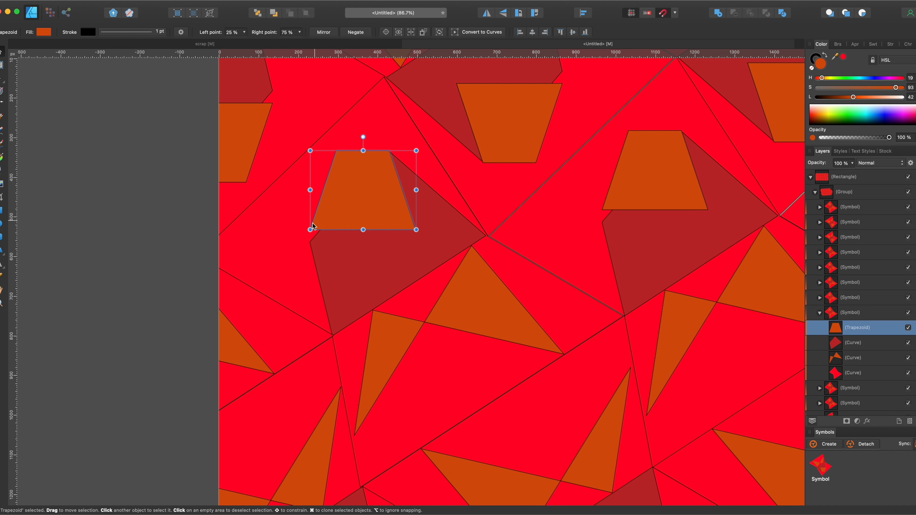
{"action": "left_click_drag", "start_coordinate": [311, 230], "coordinate": [310, 241]}
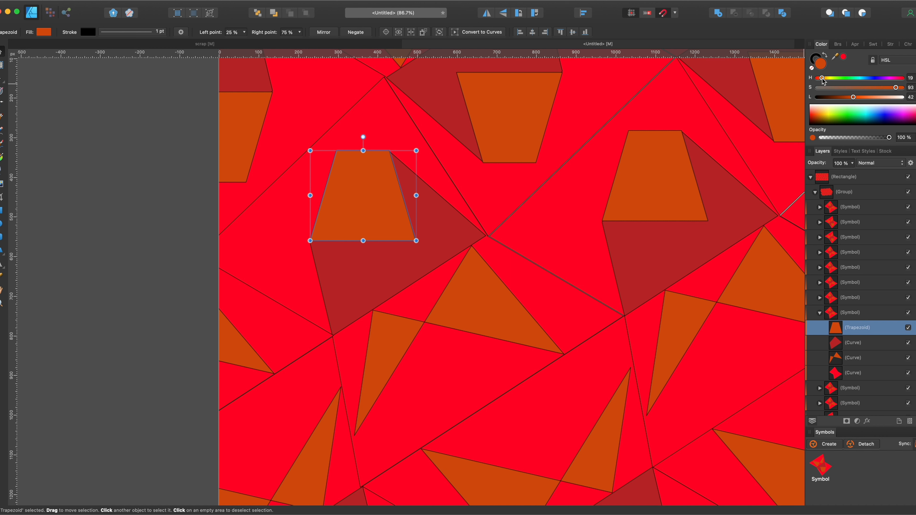
Step: Change the trapezoid's fill to yellow, HSL 46, 93, 56
{"action": "left_click_drag", "start_coordinate": [823, 78], "coordinate": [867, 100]}
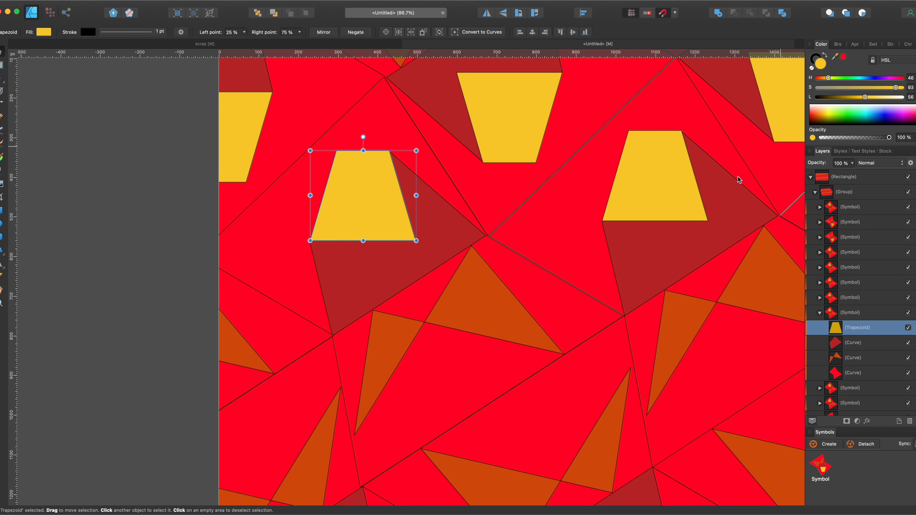
{"action": "scroll", "coordinate": [579, 317], "scroll_direction": "down", "scroll_amount": 4}
{"action": "scroll", "coordinate": [579, 318], "scroll_direction": "down", "scroll_amount": 1}
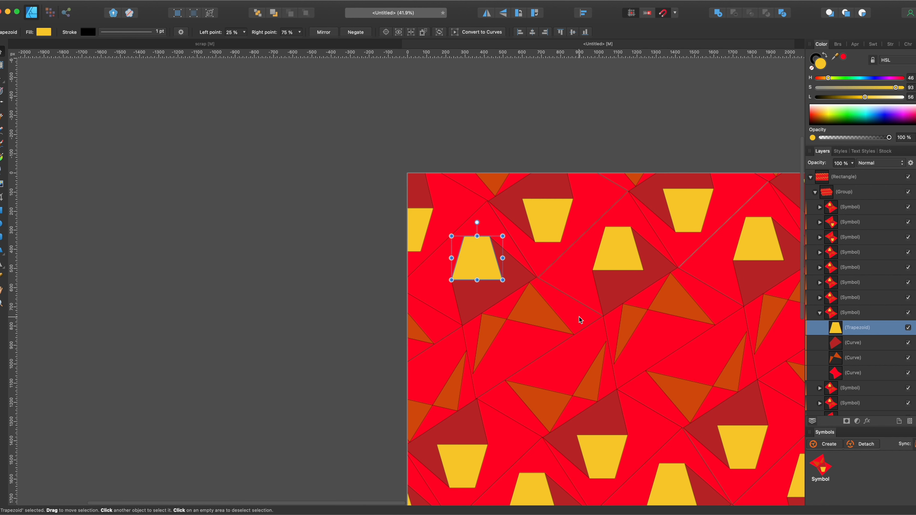
{"action": "key", "text": "super+0"}
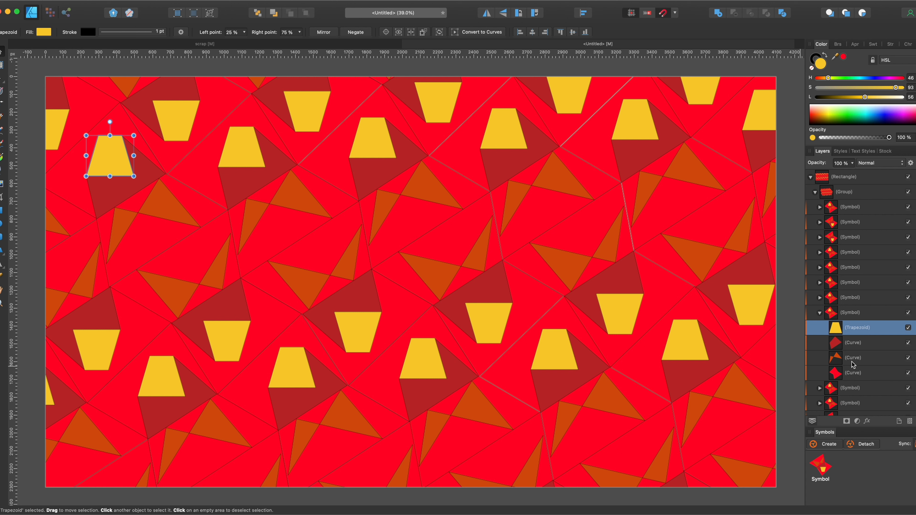
Step: Select the red base curve inside the expanded tile symbol and zoom to it
{"action": "left_click", "coordinate": [853, 314]}
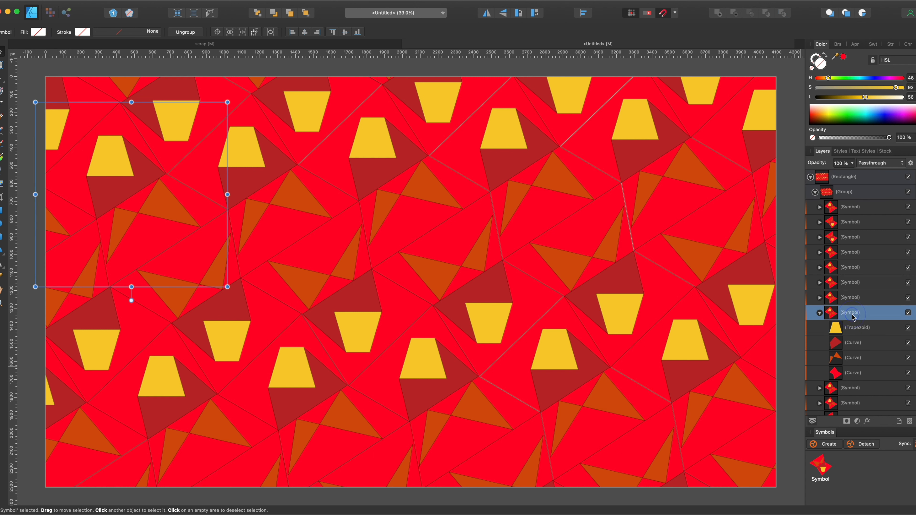
{"action": "left_click", "coordinate": [855, 376]}
{"action": "double_click", "coordinate": [837, 374]}
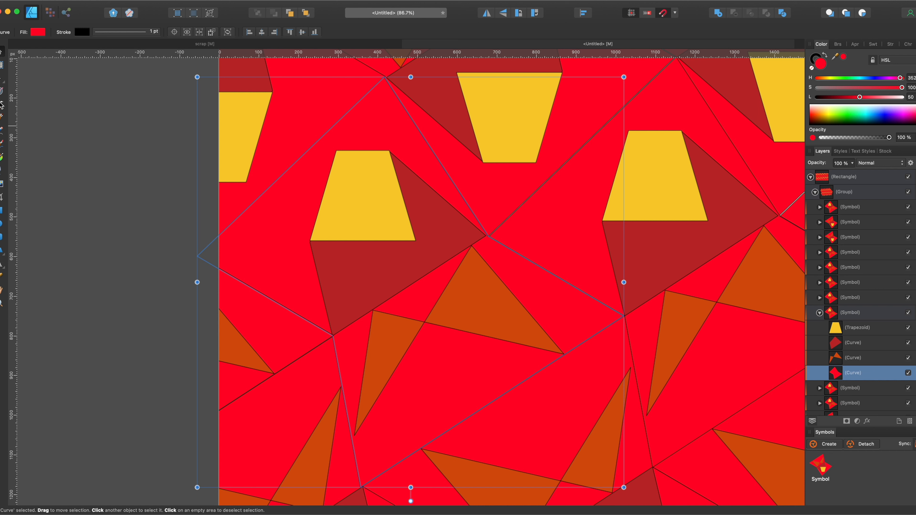
{"action": "left_click", "coordinate": [1, 102]}
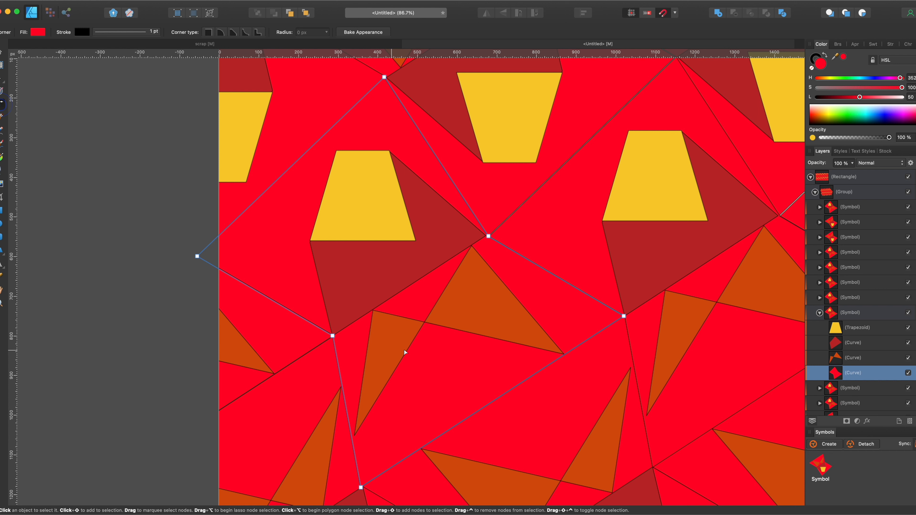
{"action": "left_click", "coordinate": [424, 323]}
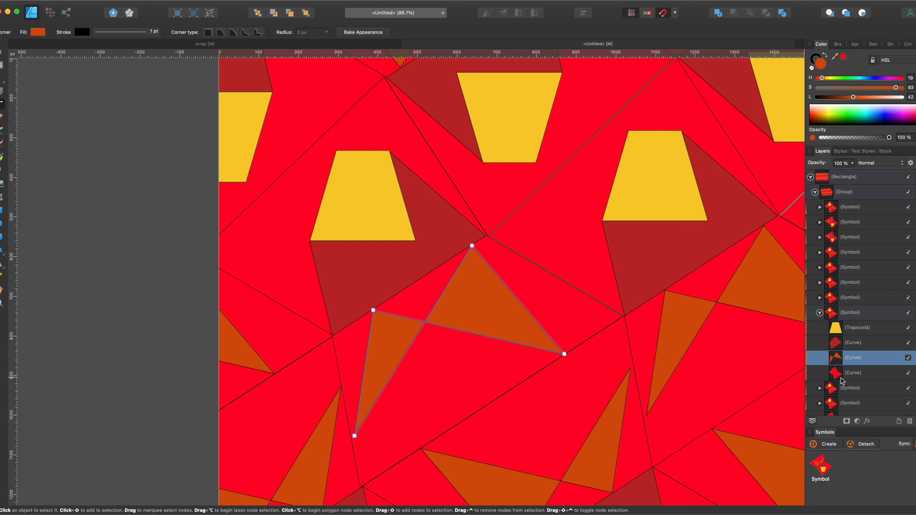
{"action": "left_click", "coordinate": [850, 377]}
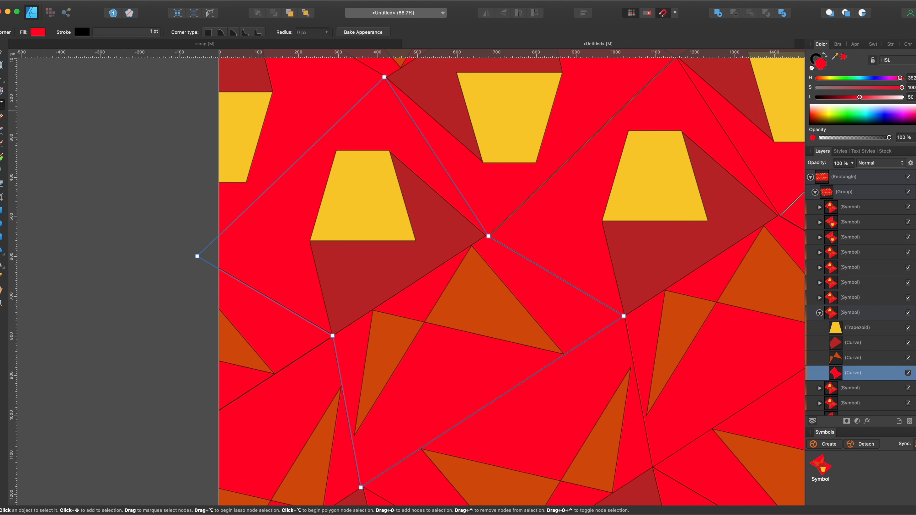
{"action": "left_click", "coordinate": [1, 78]}
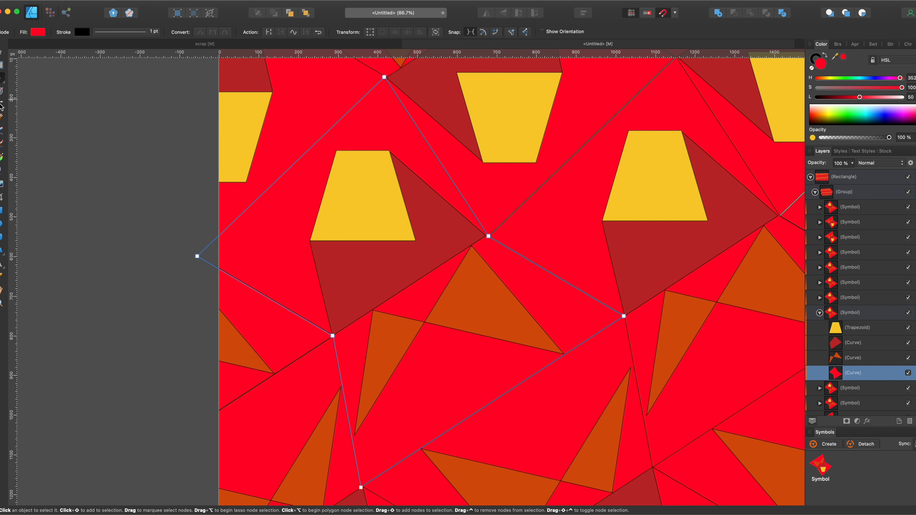
Step: Draw a closed yellow triangle with the Pen tool in the red area below the orange zigzag, reaching the tile's lower edge
{"action": "left_click", "coordinate": [1, 121]}
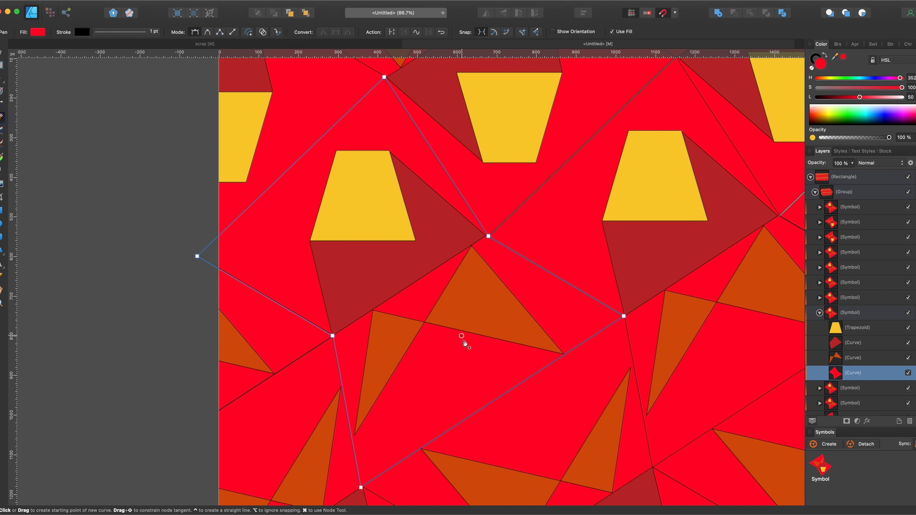
{"action": "left_click", "coordinate": [432, 331]}
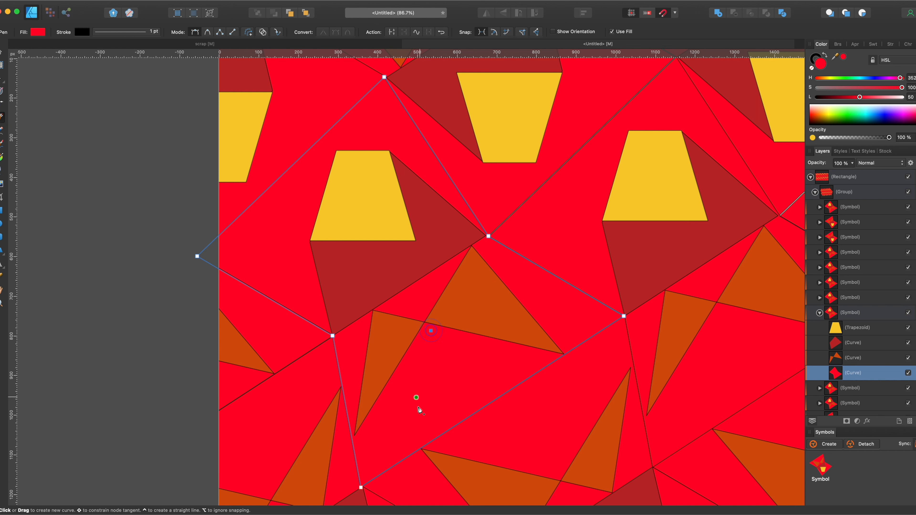
{"action": "left_click", "coordinate": [408, 456]}
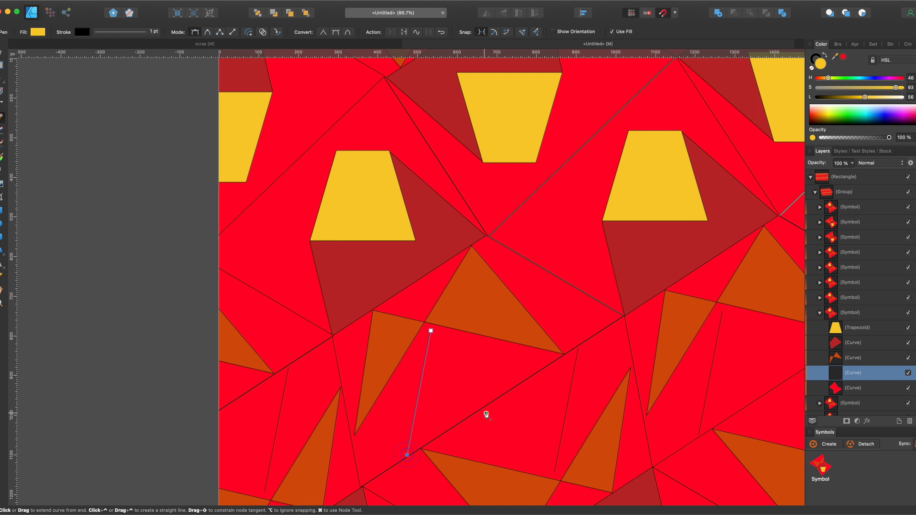
{"action": "left_click", "coordinate": [517, 359]}
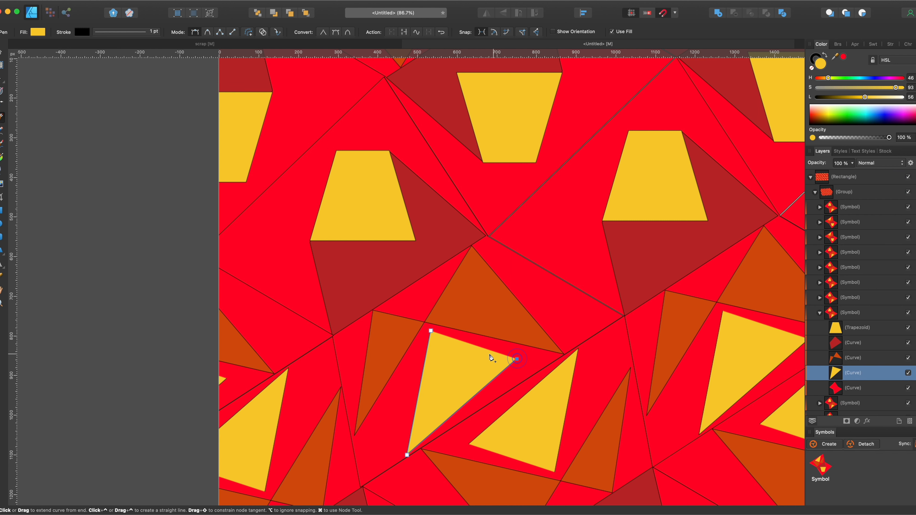
{"action": "left_click", "coordinate": [432, 331]}
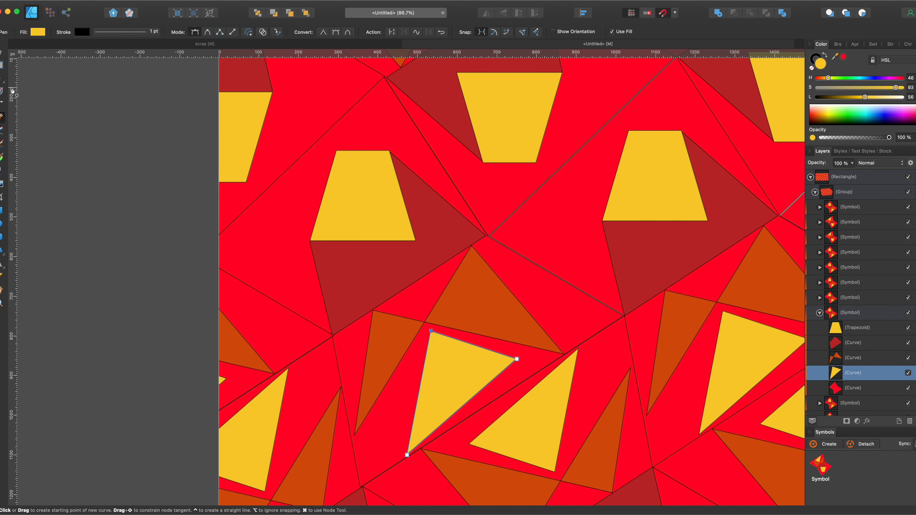
Step: Move the yellow triangle's upper node onto the orange shape's crossing point and its right node inward with the Node tool
{"action": "left_click", "coordinate": [2, 79]}
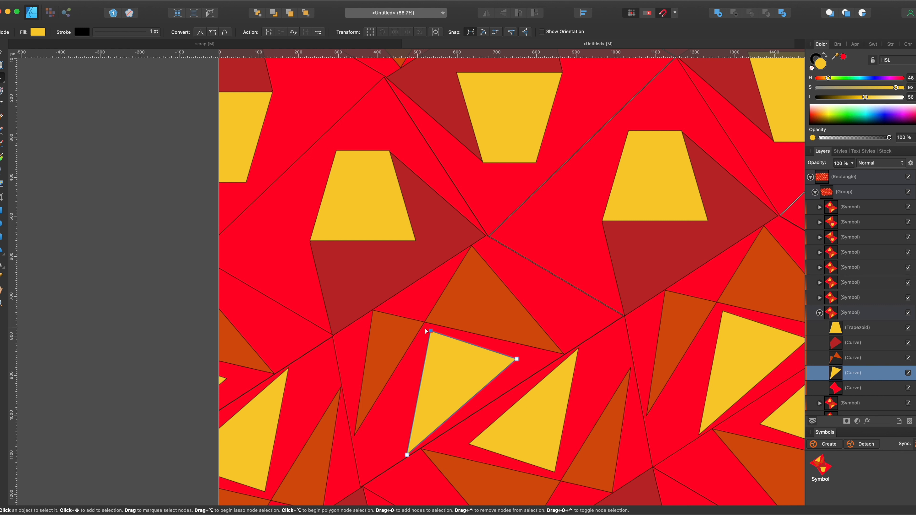
{"action": "left_click_drag", "start_coordinate": [433, 332], "coordinate": [424, 321]}
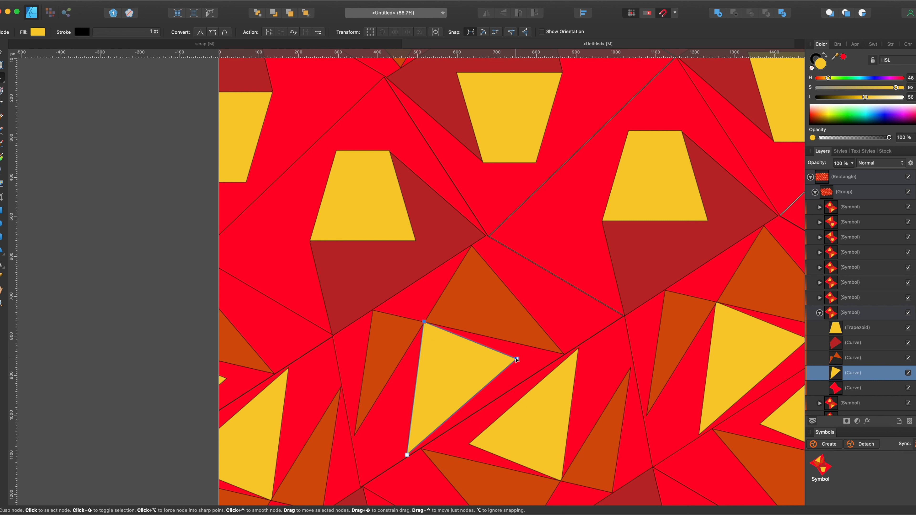
{"action": "left_click_drag", "start_coordinate": [517, 359], "coordinate": [488, 380]}
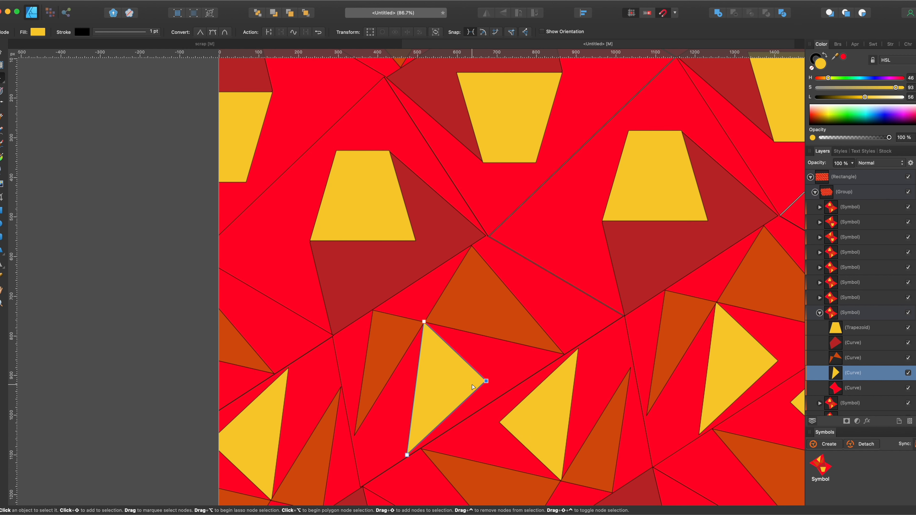
{"action": "key", "text": "super+0"}
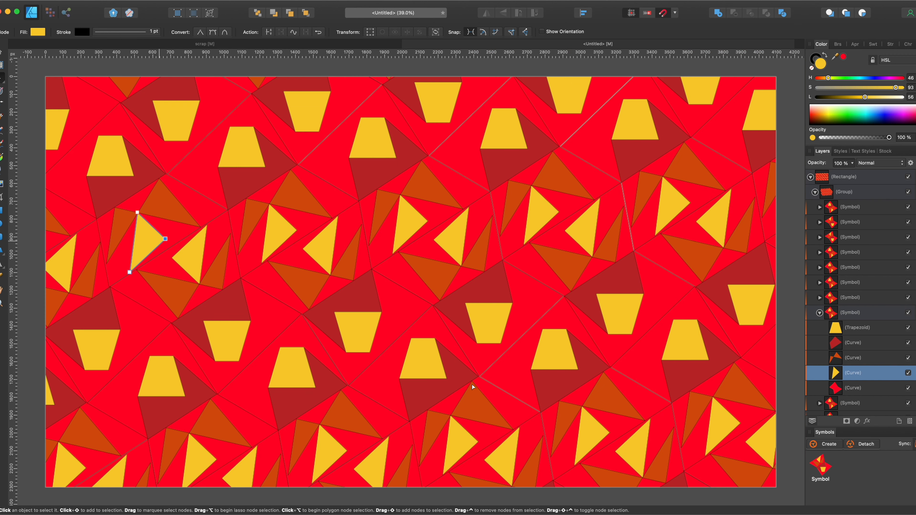